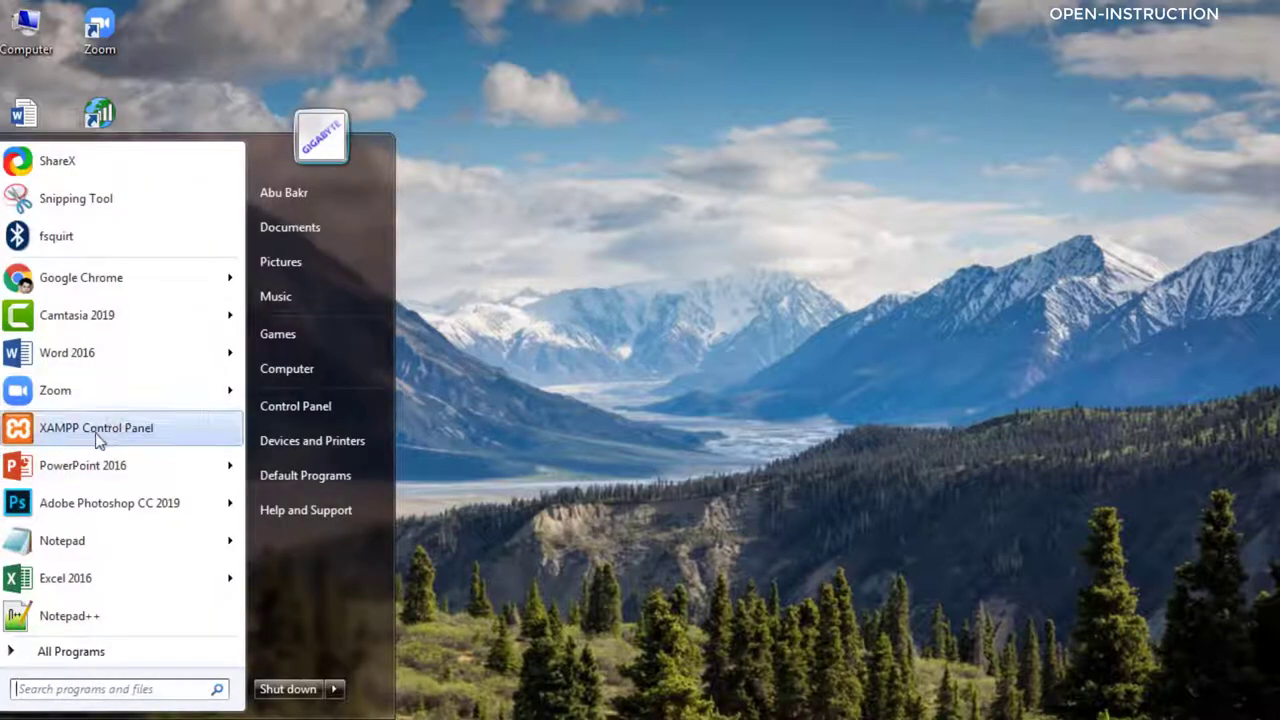
Open the XAMPP Control Panel and start the Apache and MySQL modules.
click(85, 428)
drag(438, 57, 580, 128)
click(568, 212)
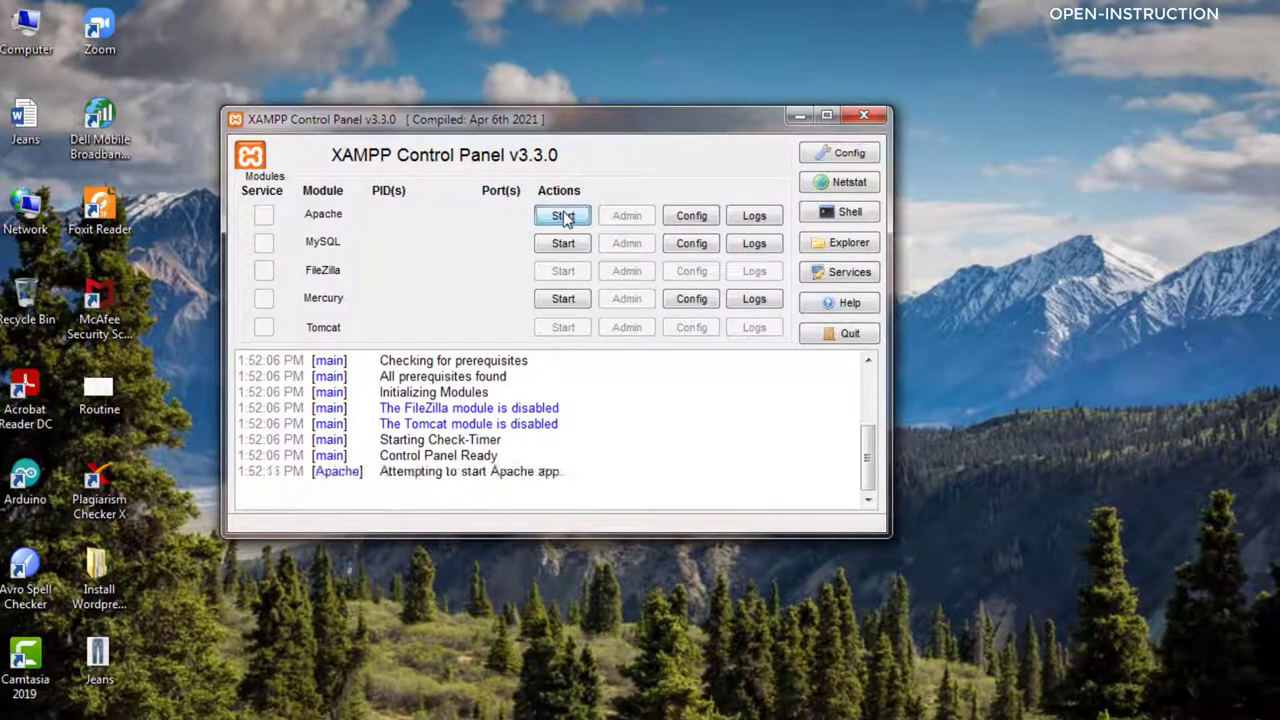
click(564, 245)
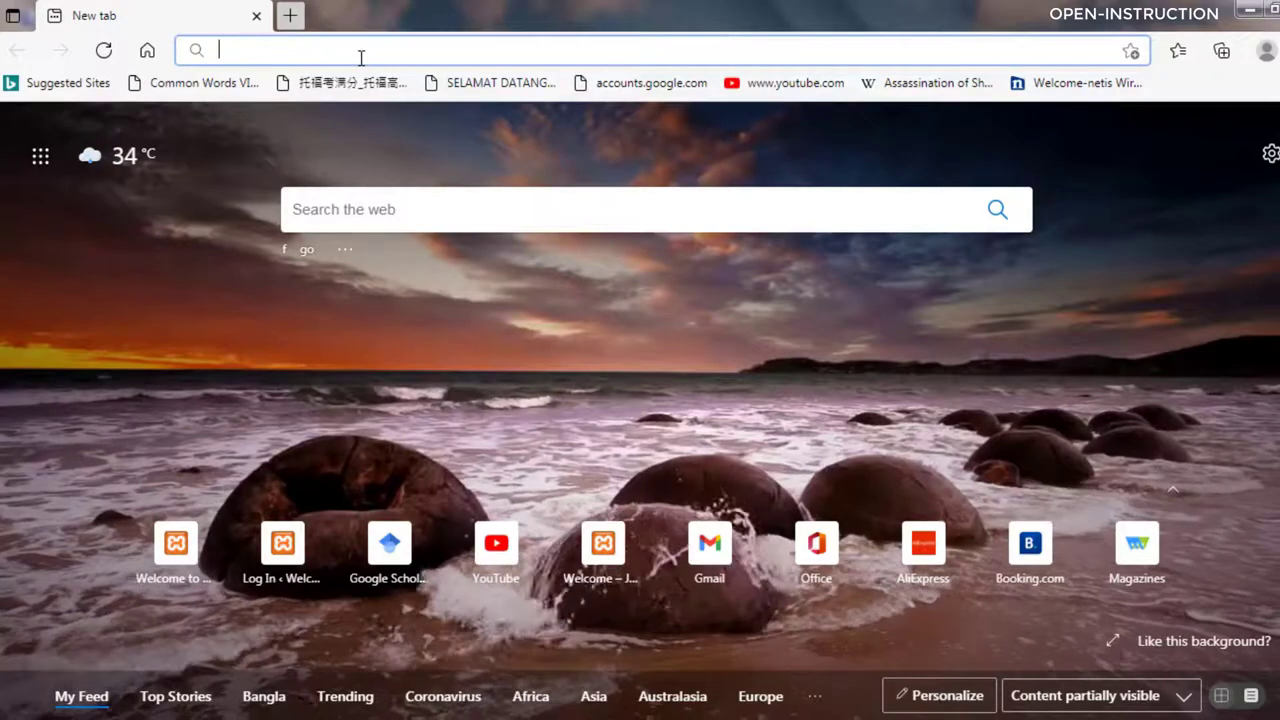
In the web browser, open the local site at localhost/wordpress and look over its home page down to the footer.
text(localho)
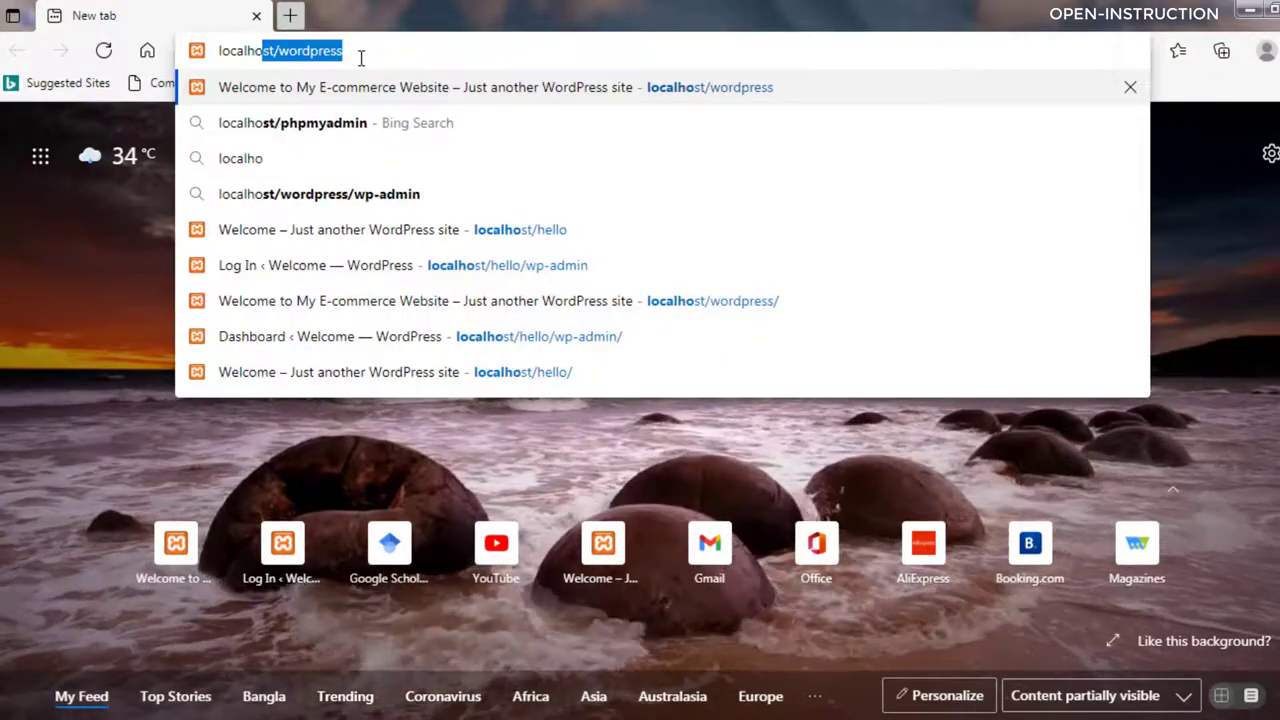
text(st/wor)
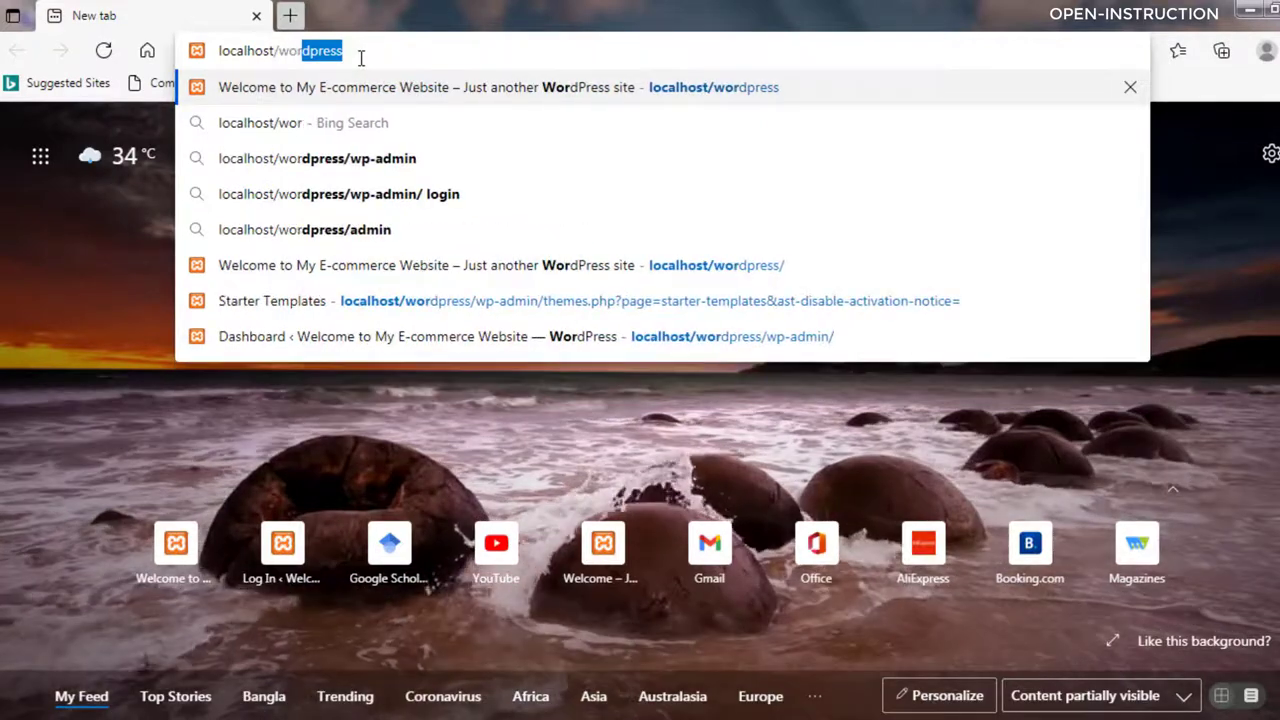
text(dpre)
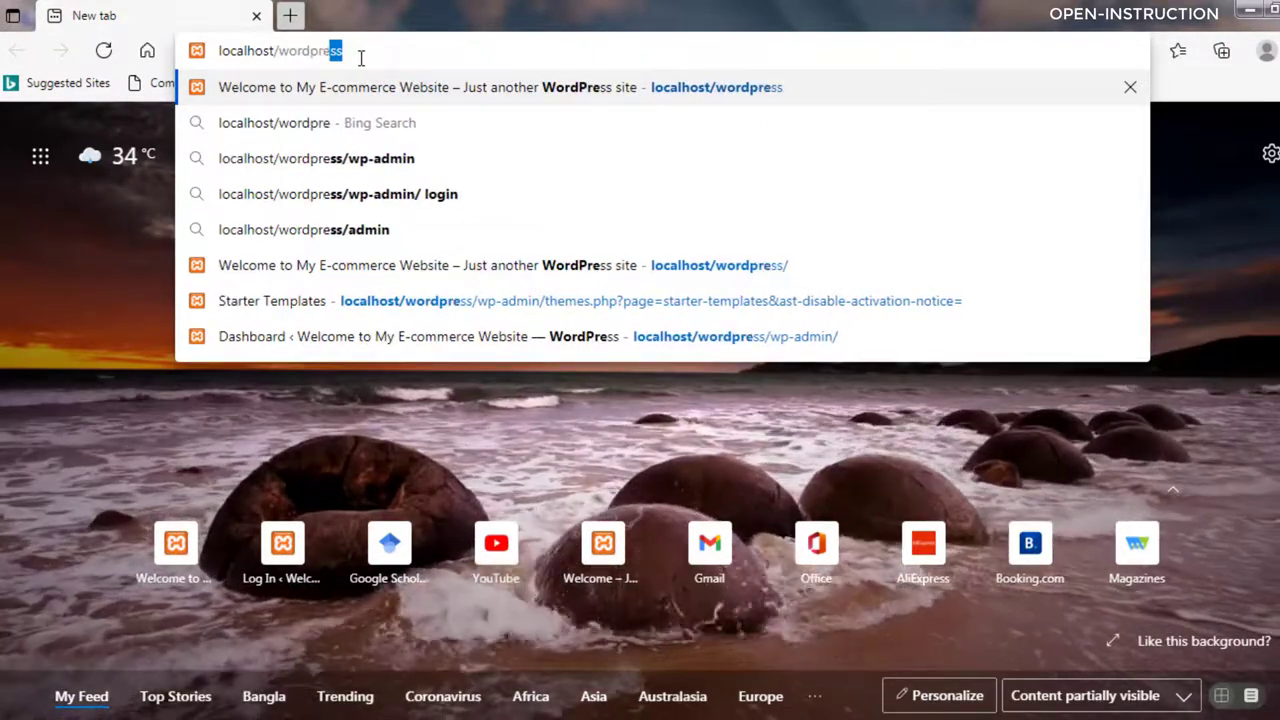
text(ss)
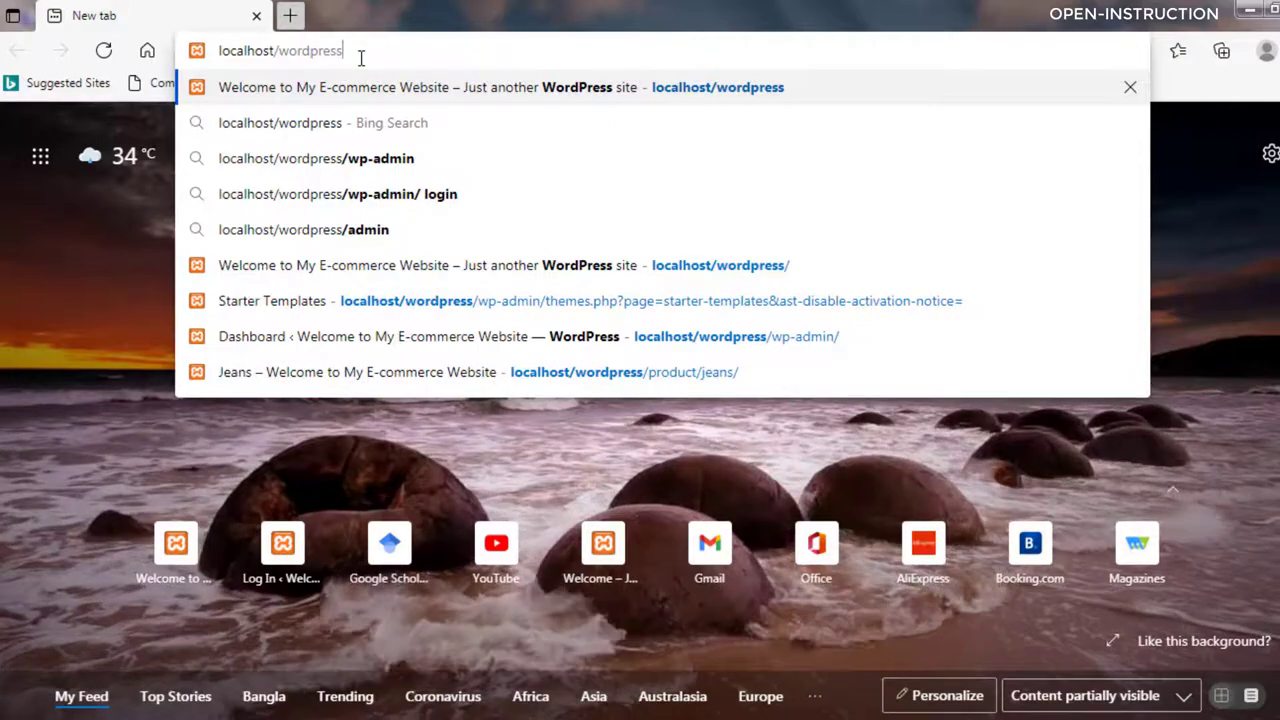
key(Return)
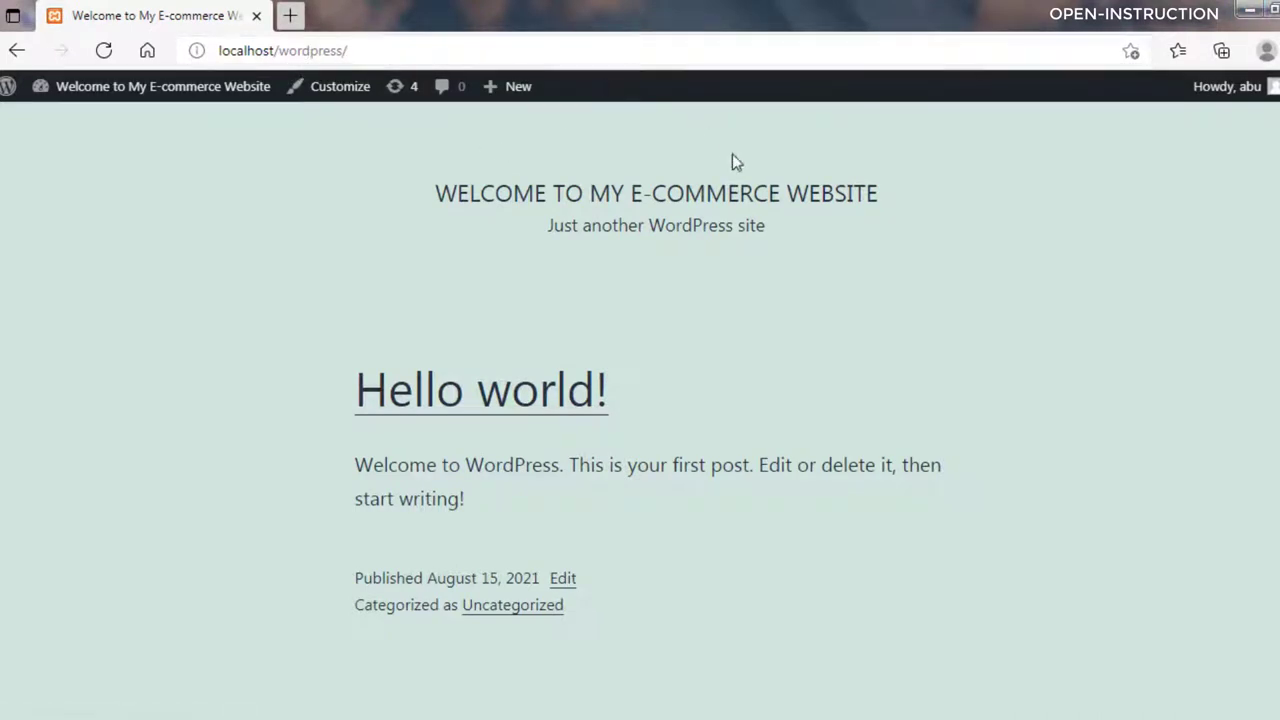
scroll(640, 400, down, 6)
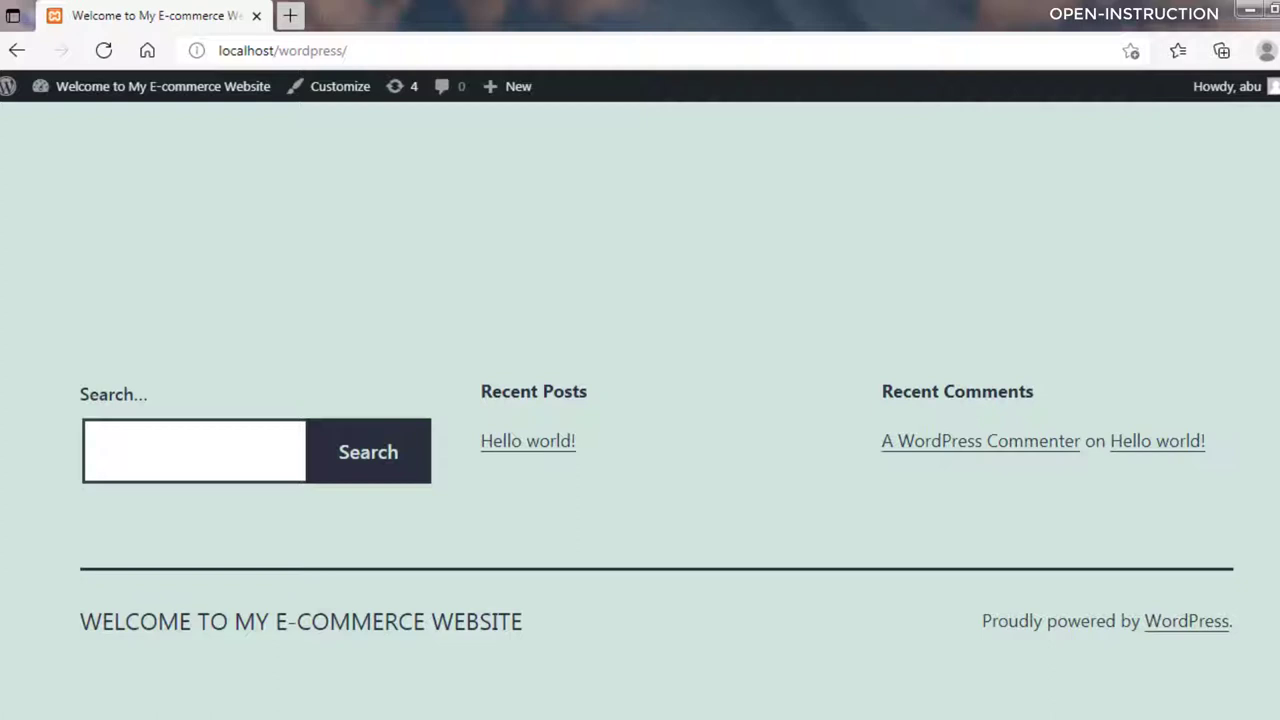
scroll(640, 400, up, 10)
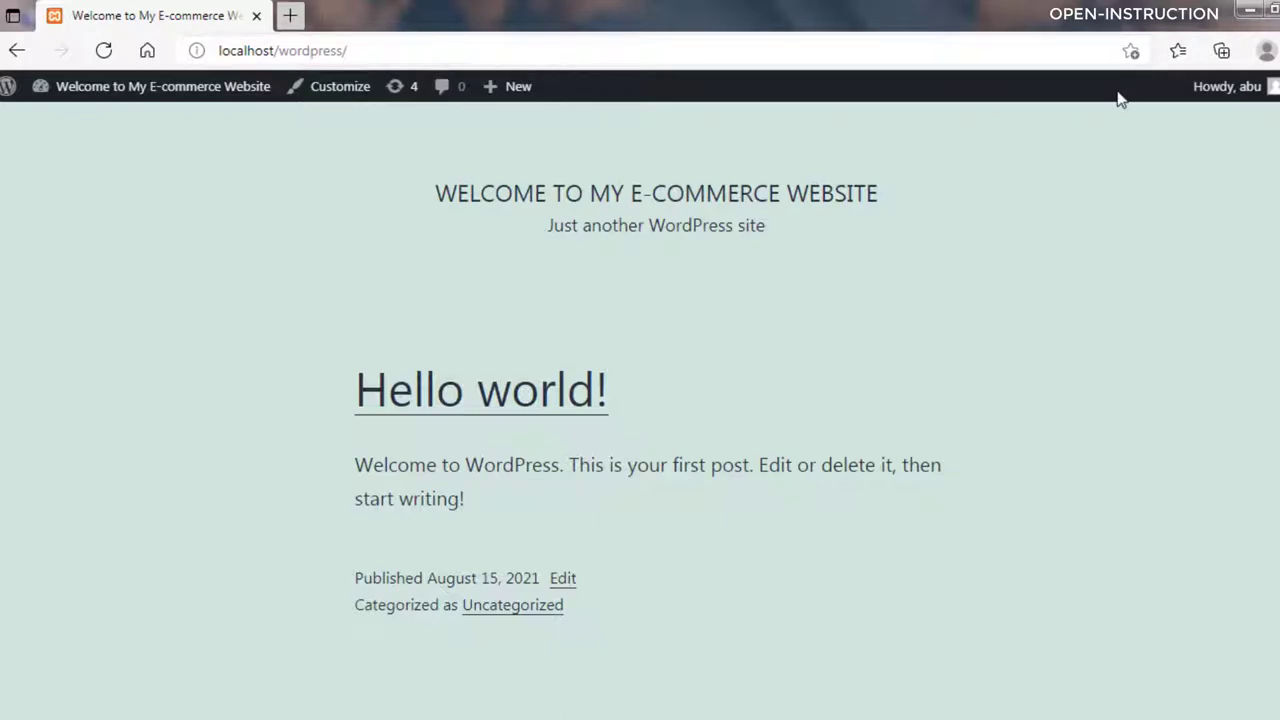
Switch to the file explorer and browse to the htdocs folder in C:\xampp to locate the wordpress folder.
click(1254, 16)
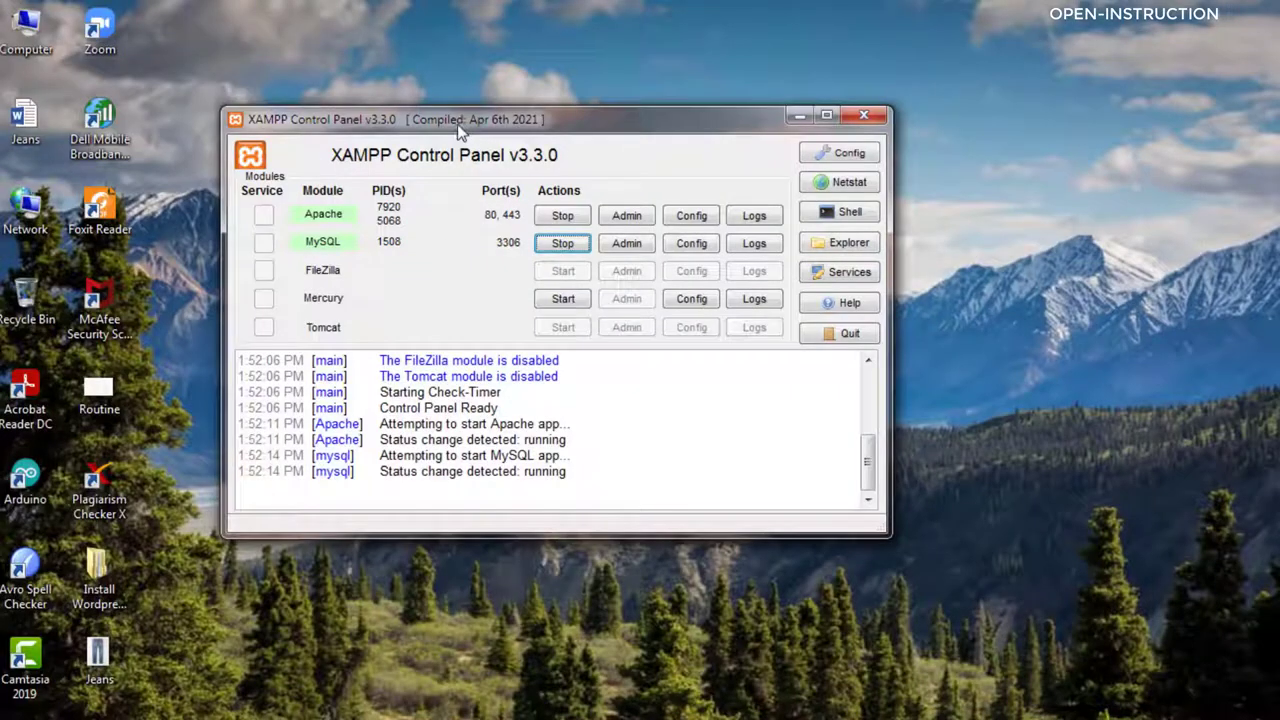
double_click(25, 30)
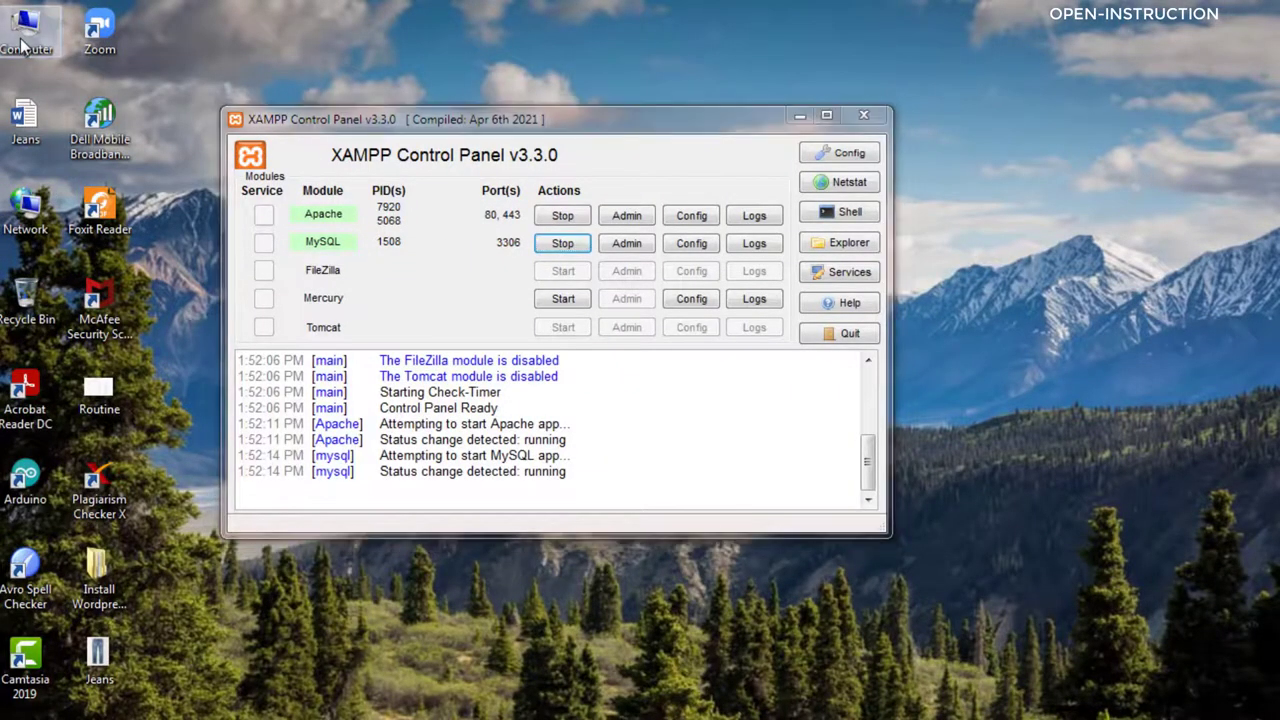
double_click(322, 178)
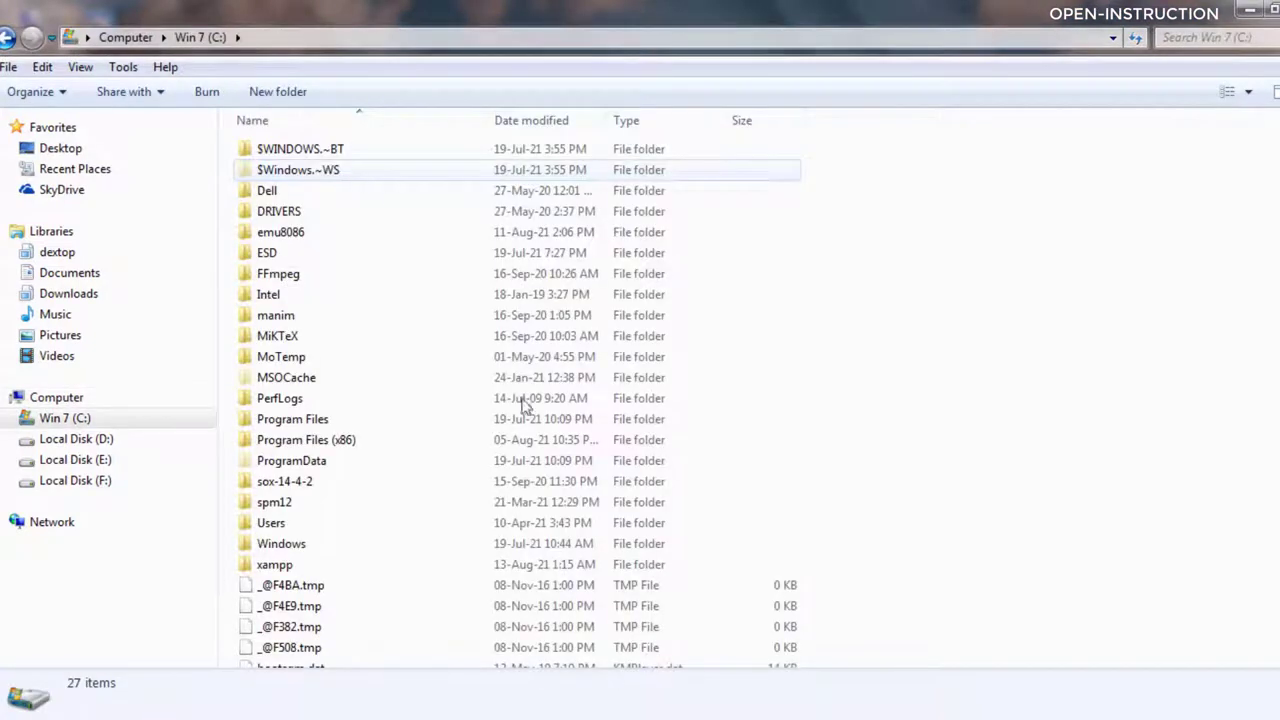
double_click(285, 567)
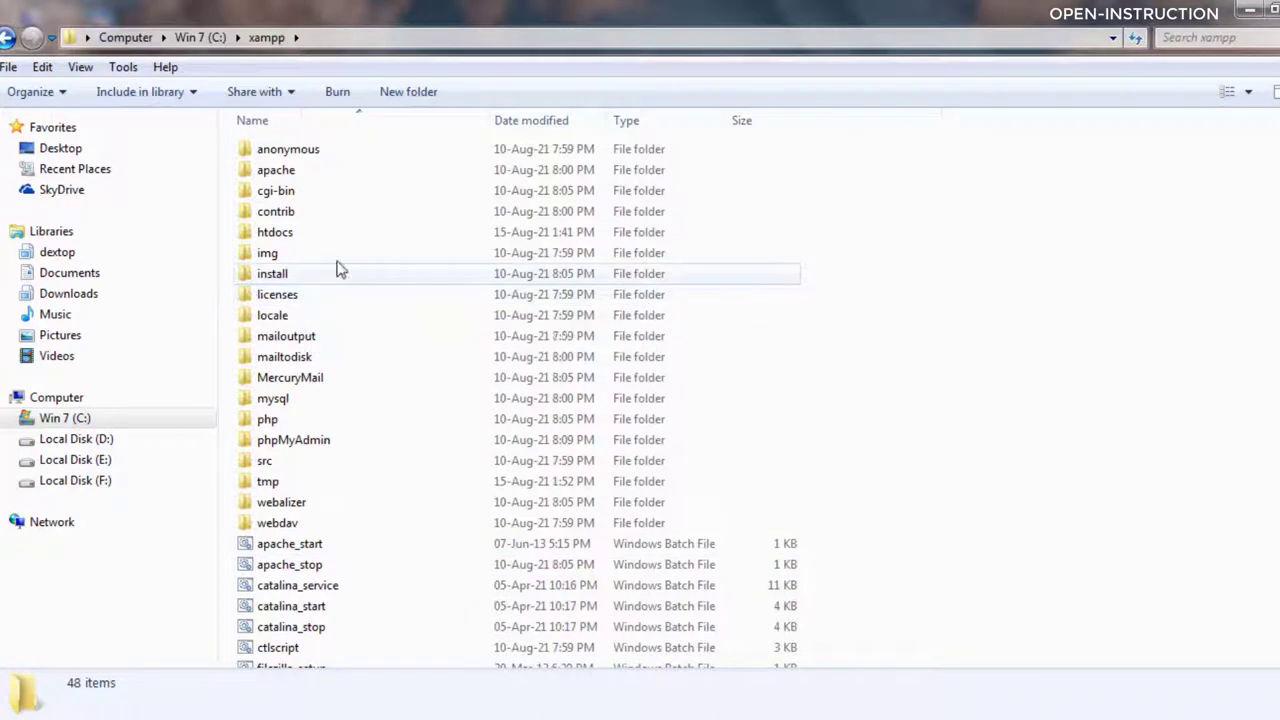
double_click(290, 236)
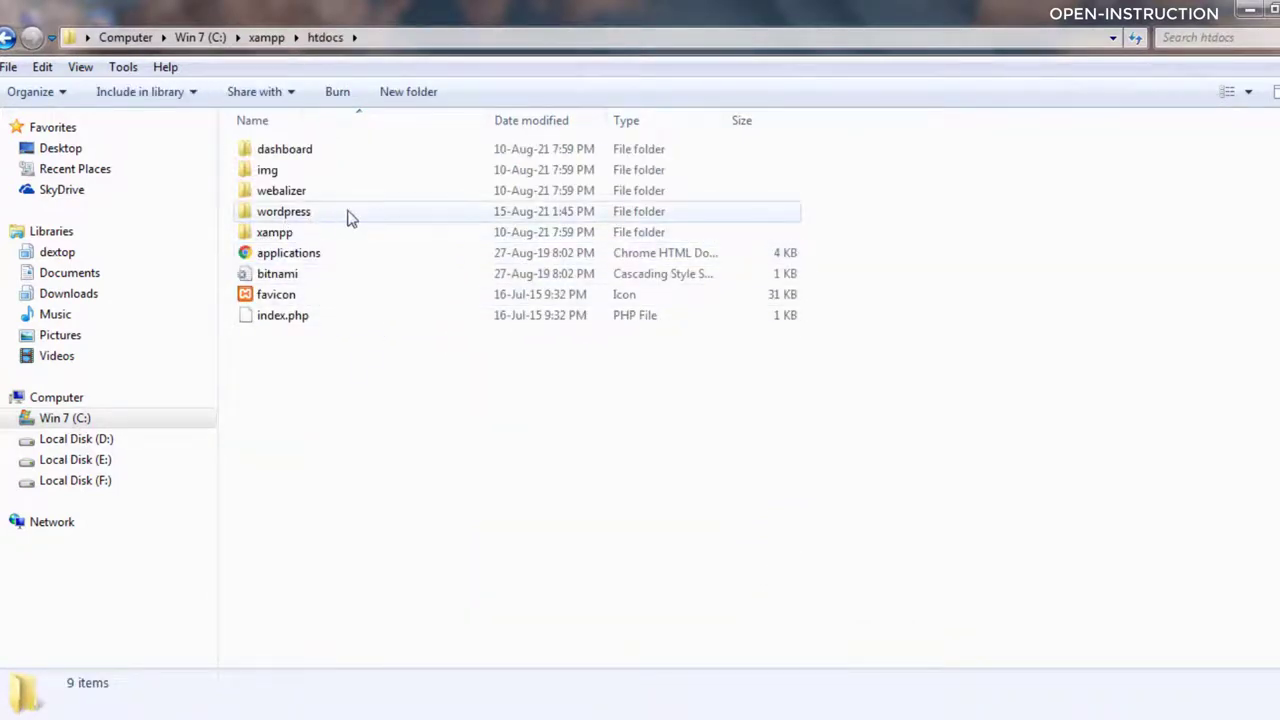
mouse_move(297, 219)
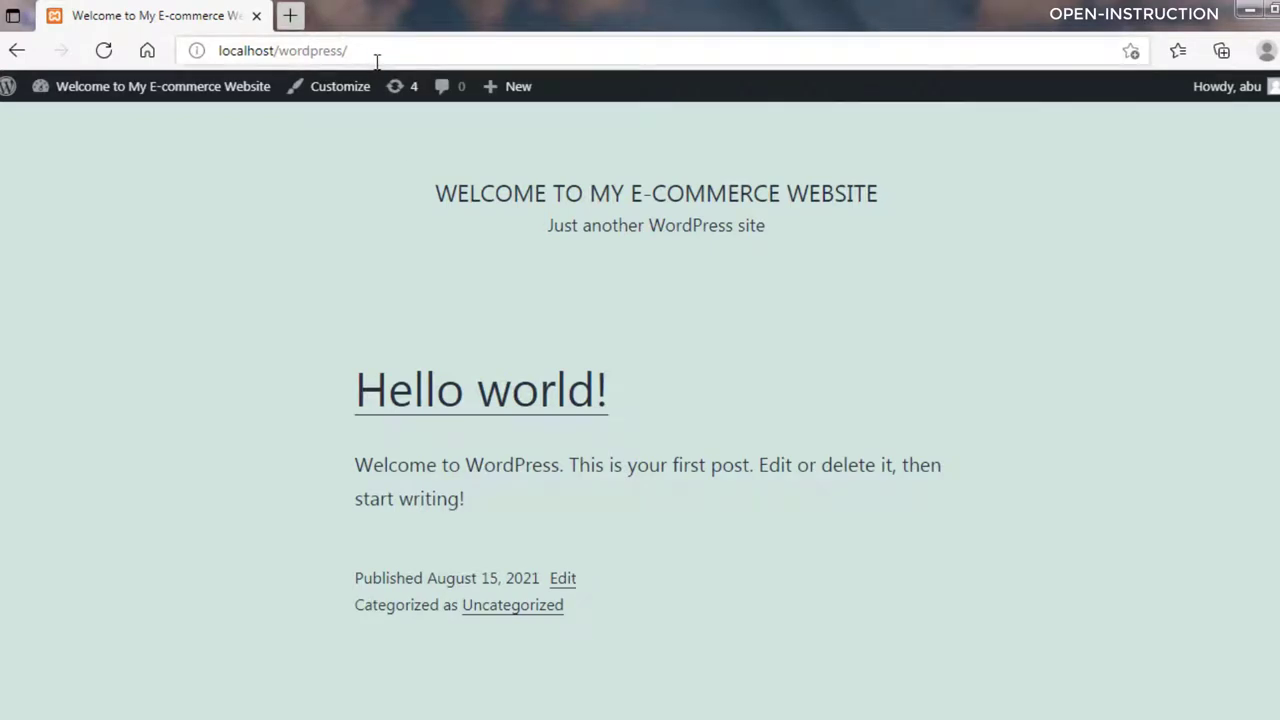
Return to the browser and open the WordPress dashboard at localhost/wordpress/wp-admin in a new tab.
click(377, 56)
click(377, 56)
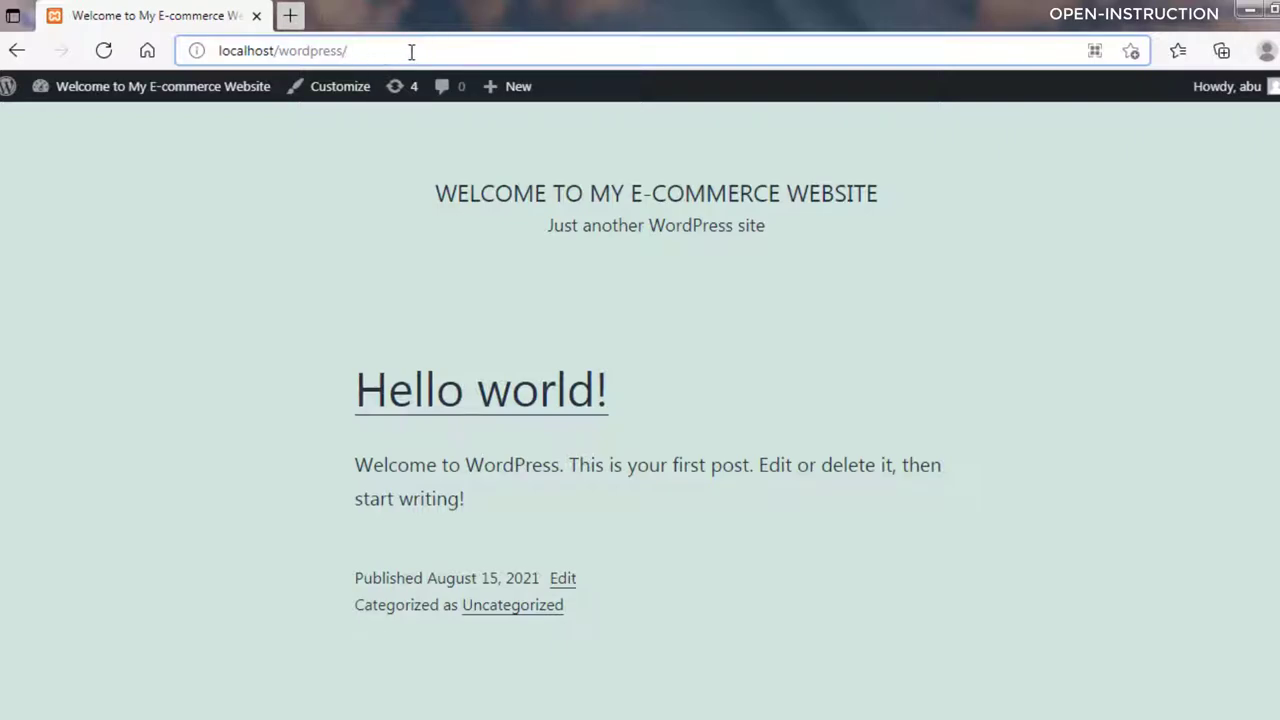
click(289, 16)
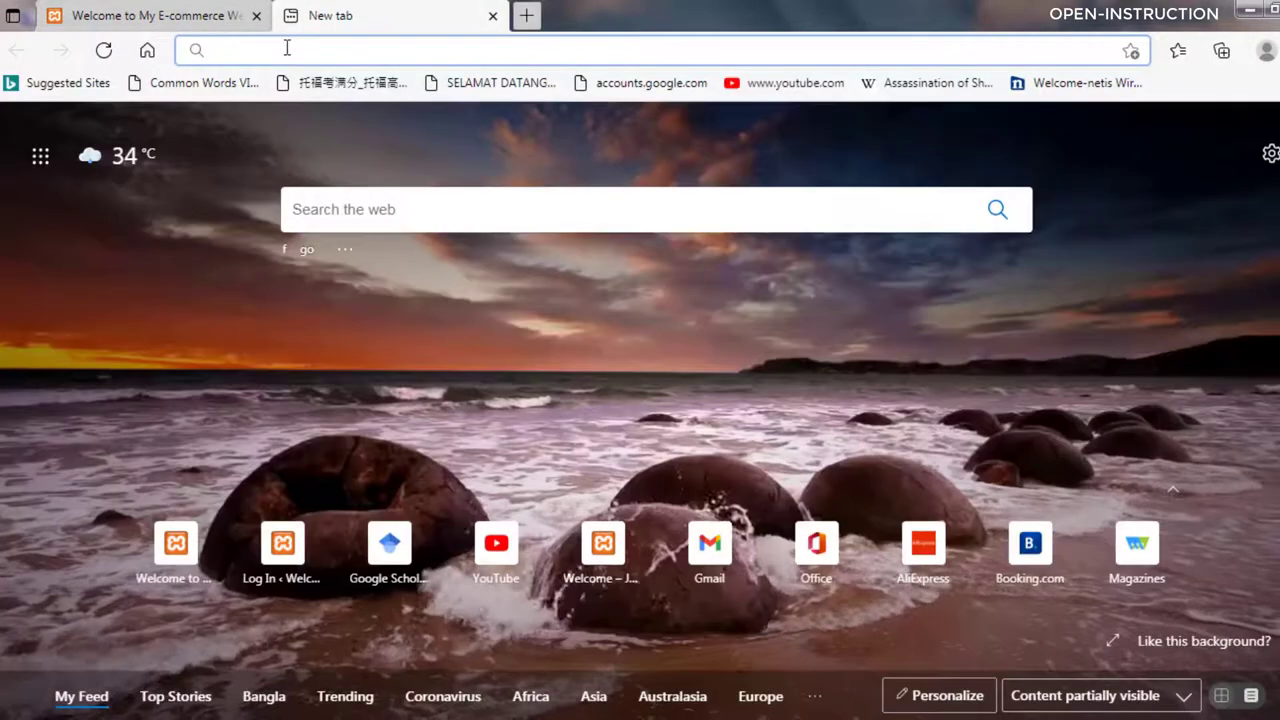
text(lo)
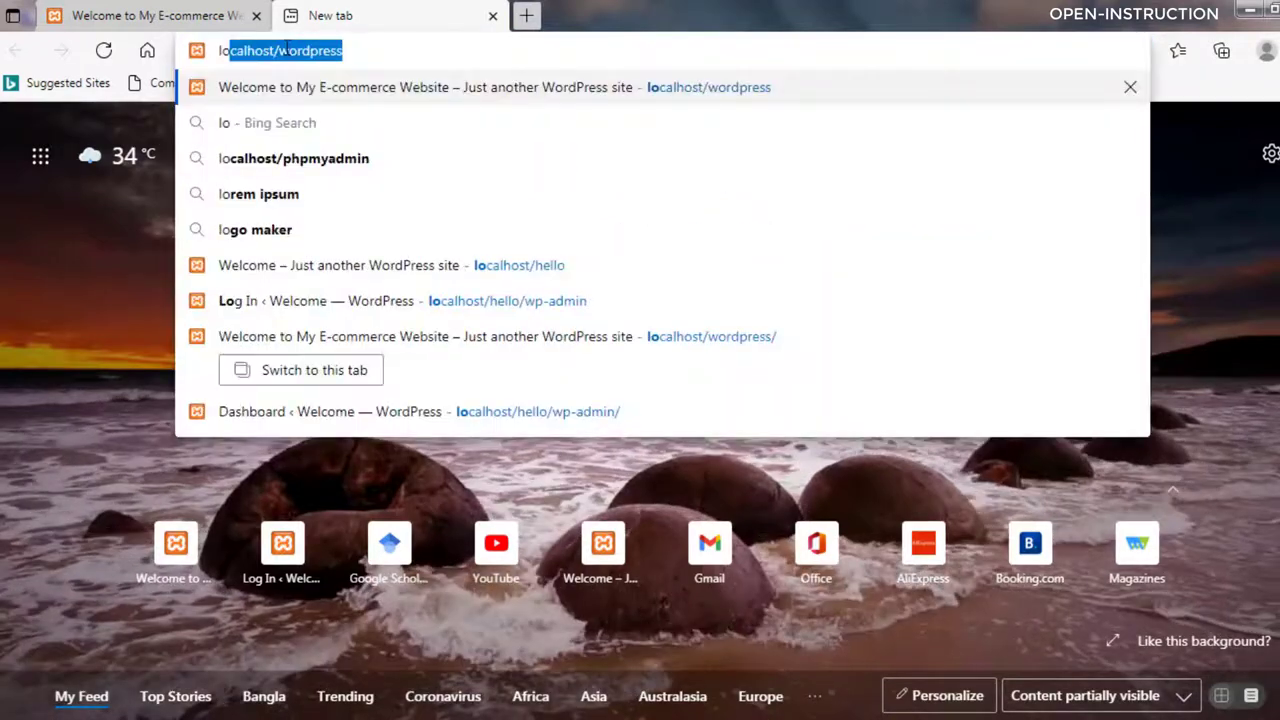
text(calhost)
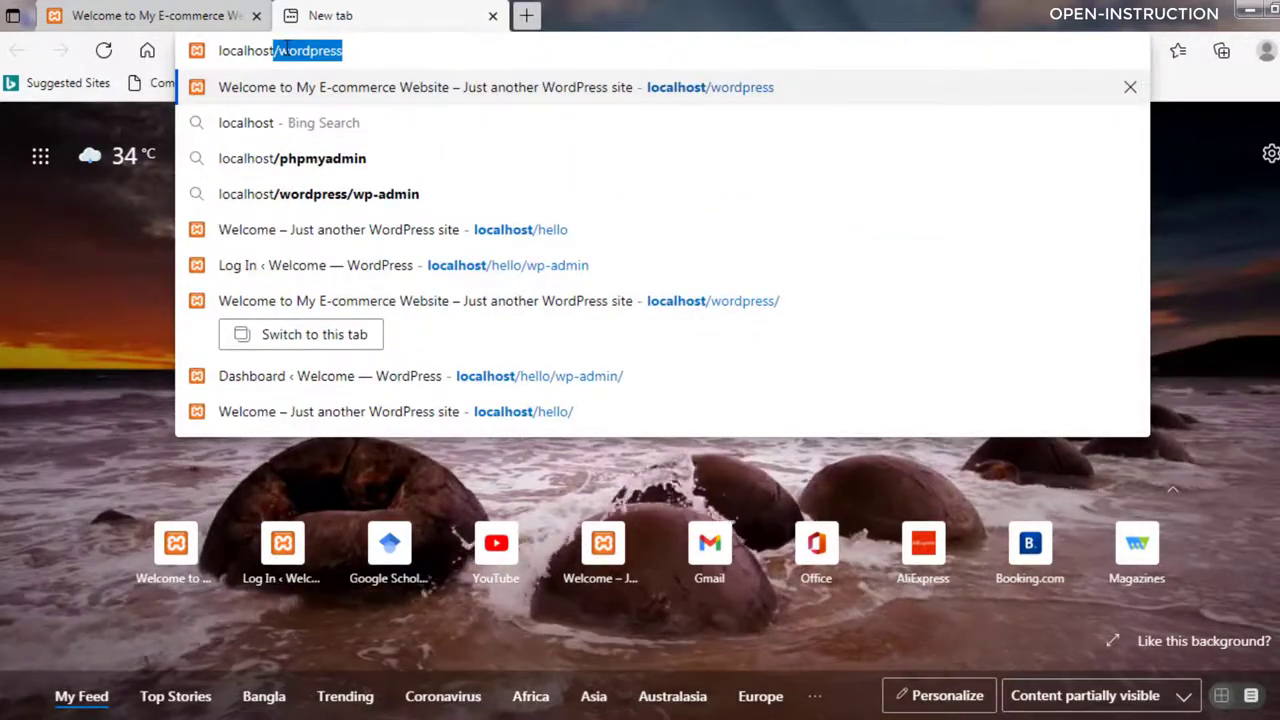
text(/wordpr)
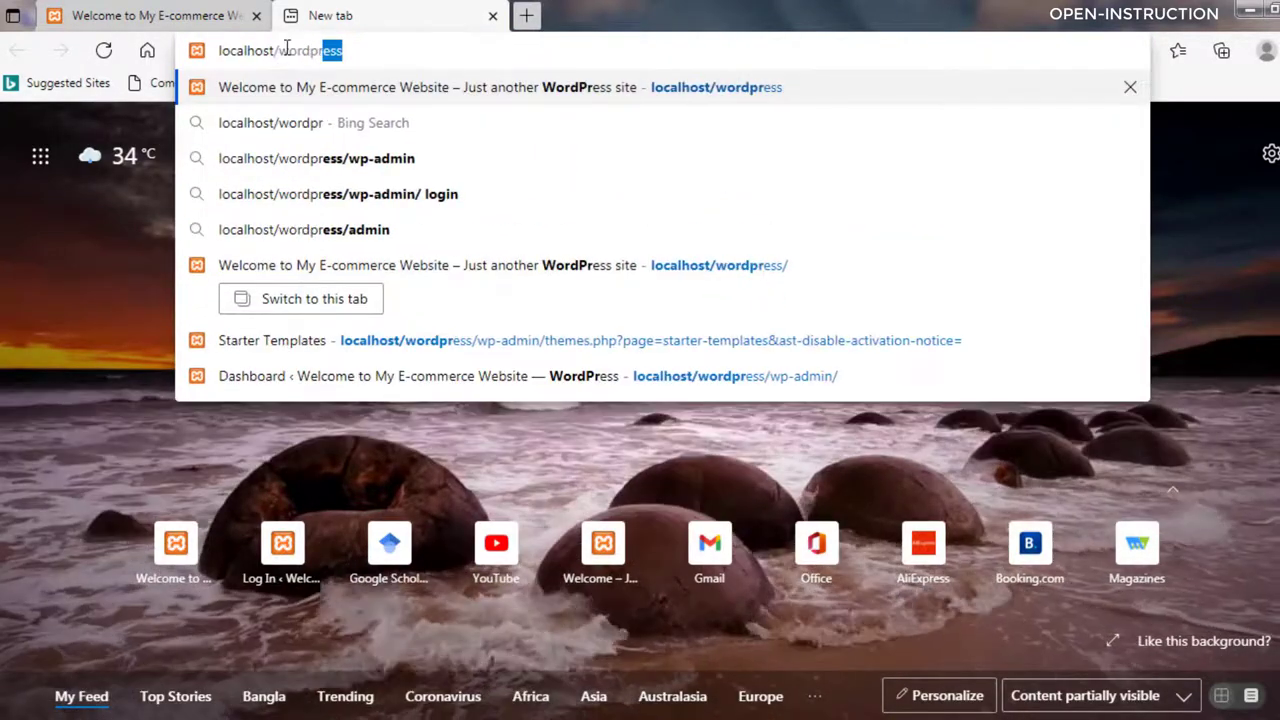
text(ess/)
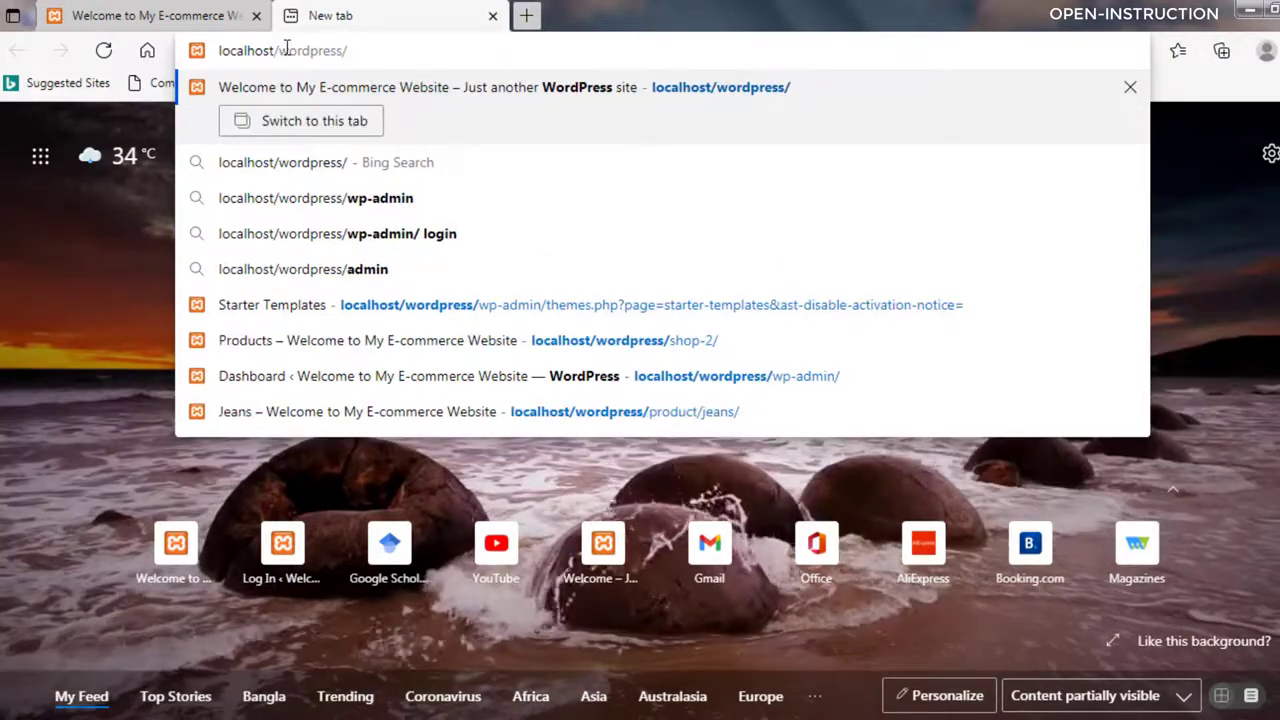
text(wp-a)
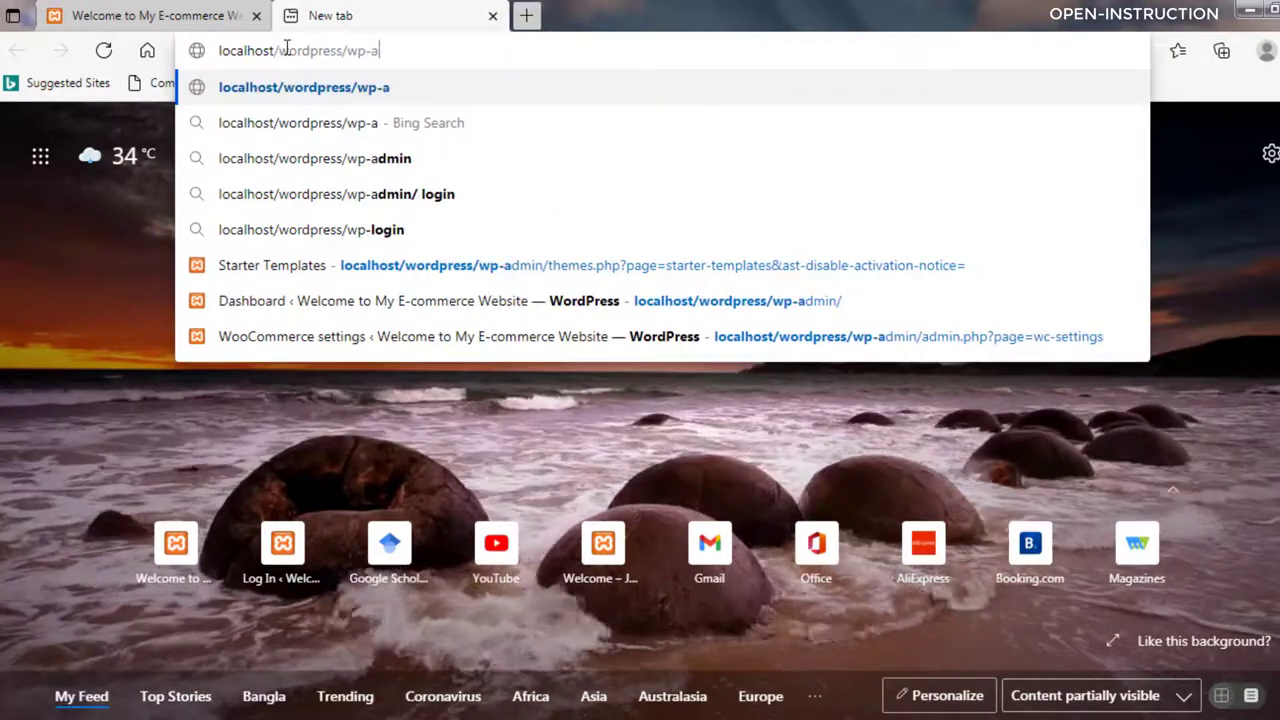
text(dmin)
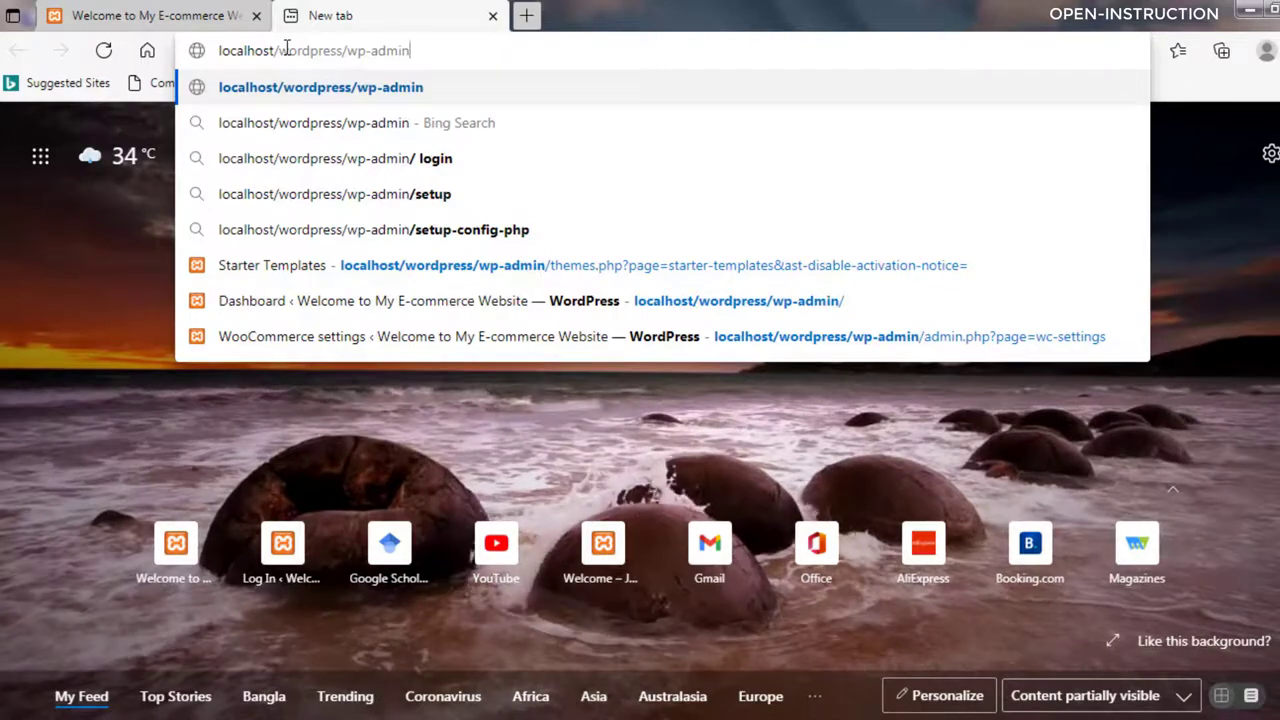
key(Return)
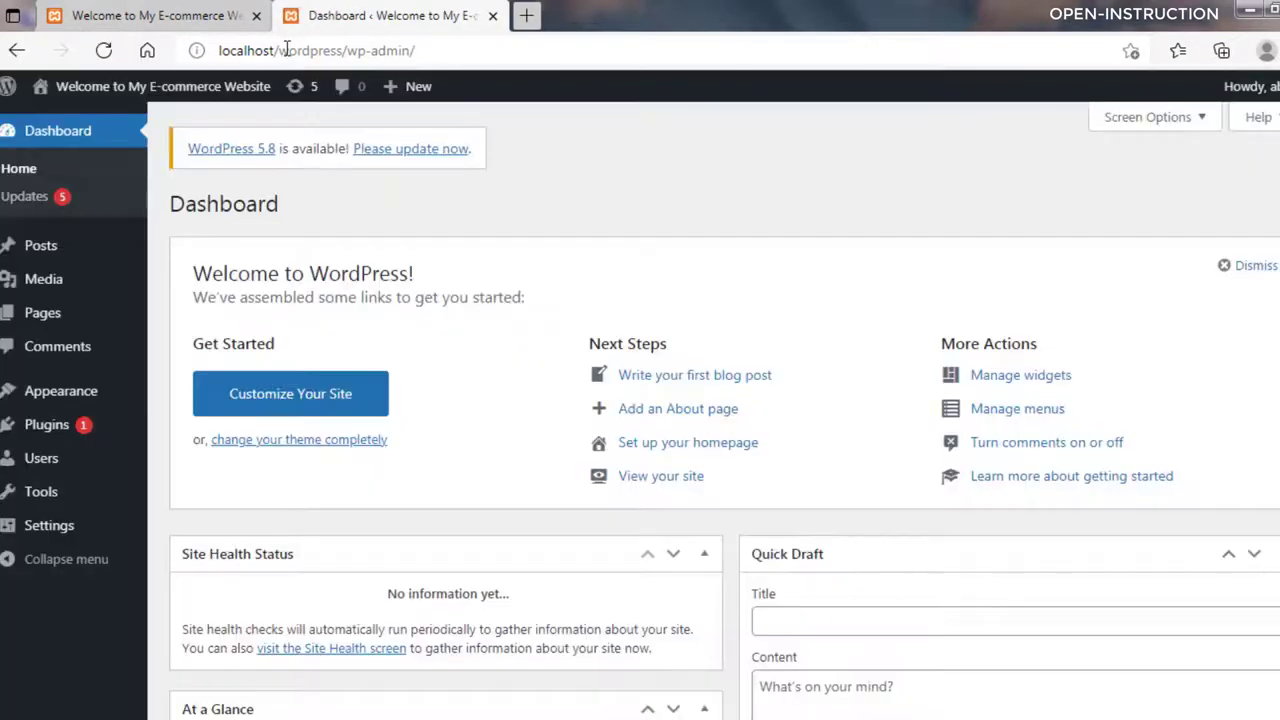
click(160, 25)
click(370, 24)
Open the page for adding new WordPress themes and search for "astra".
mouse_move(50, 398)
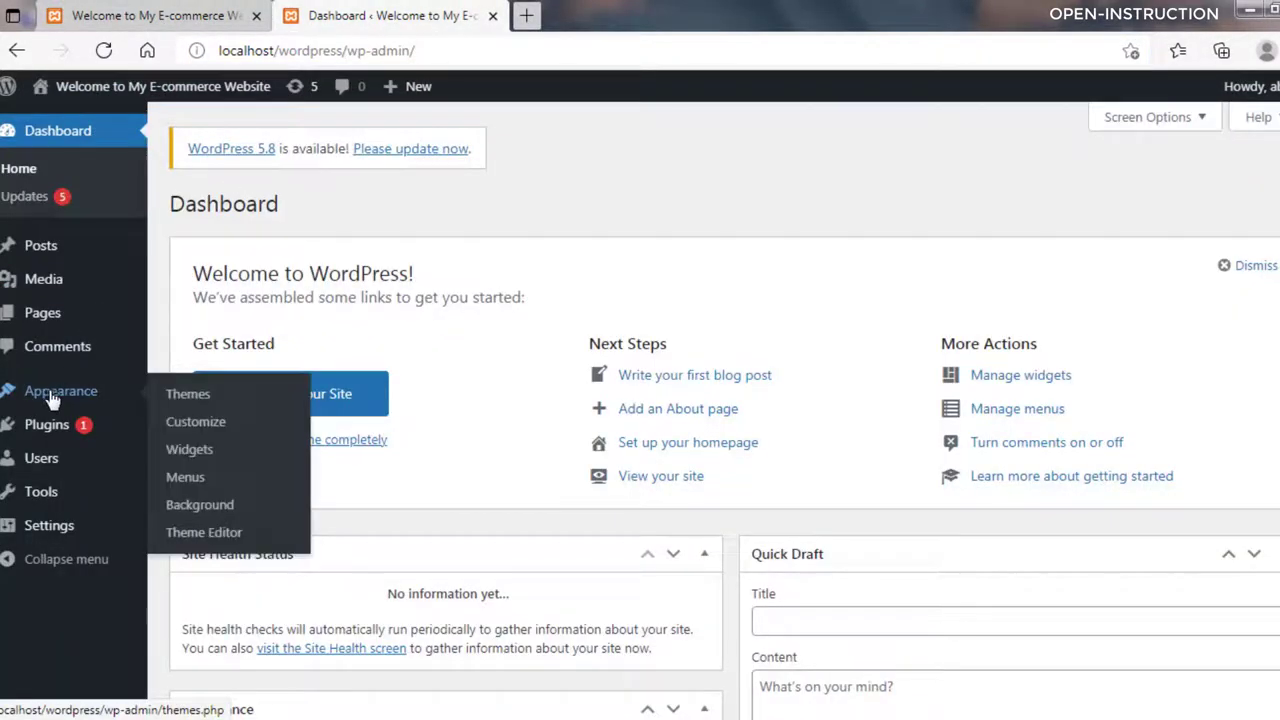
click(184, 395)
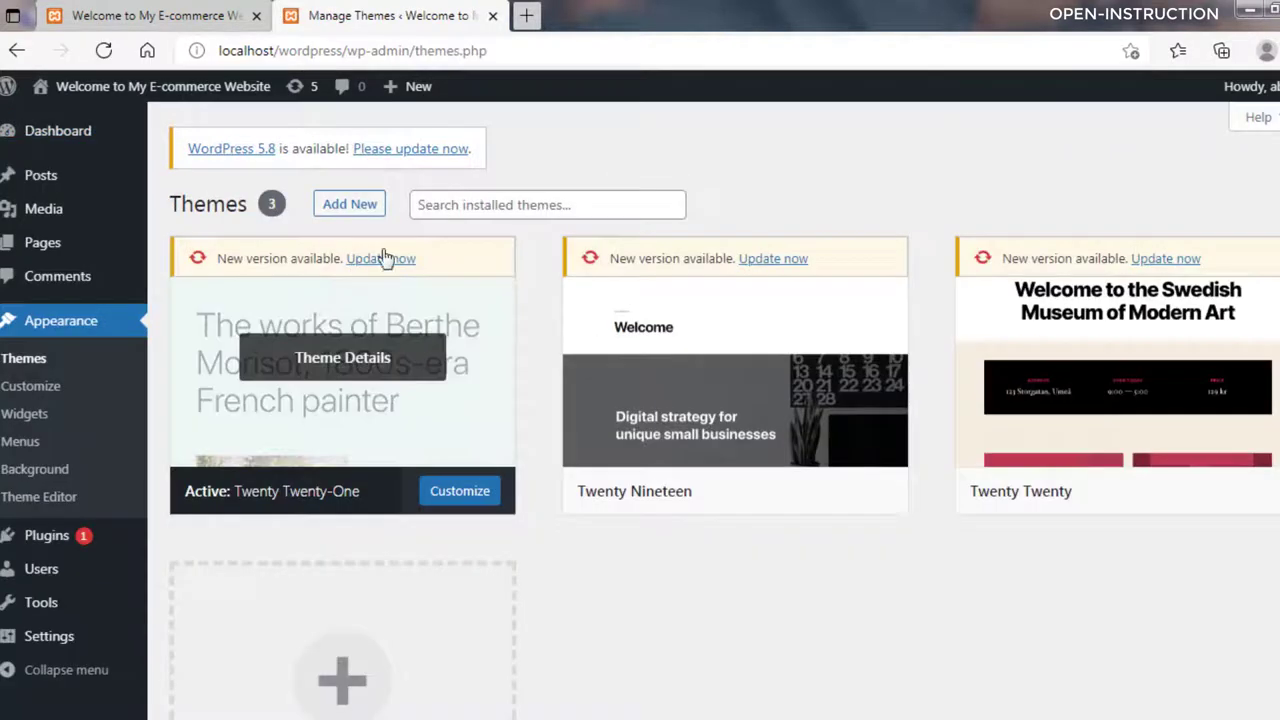
click(360, 206)
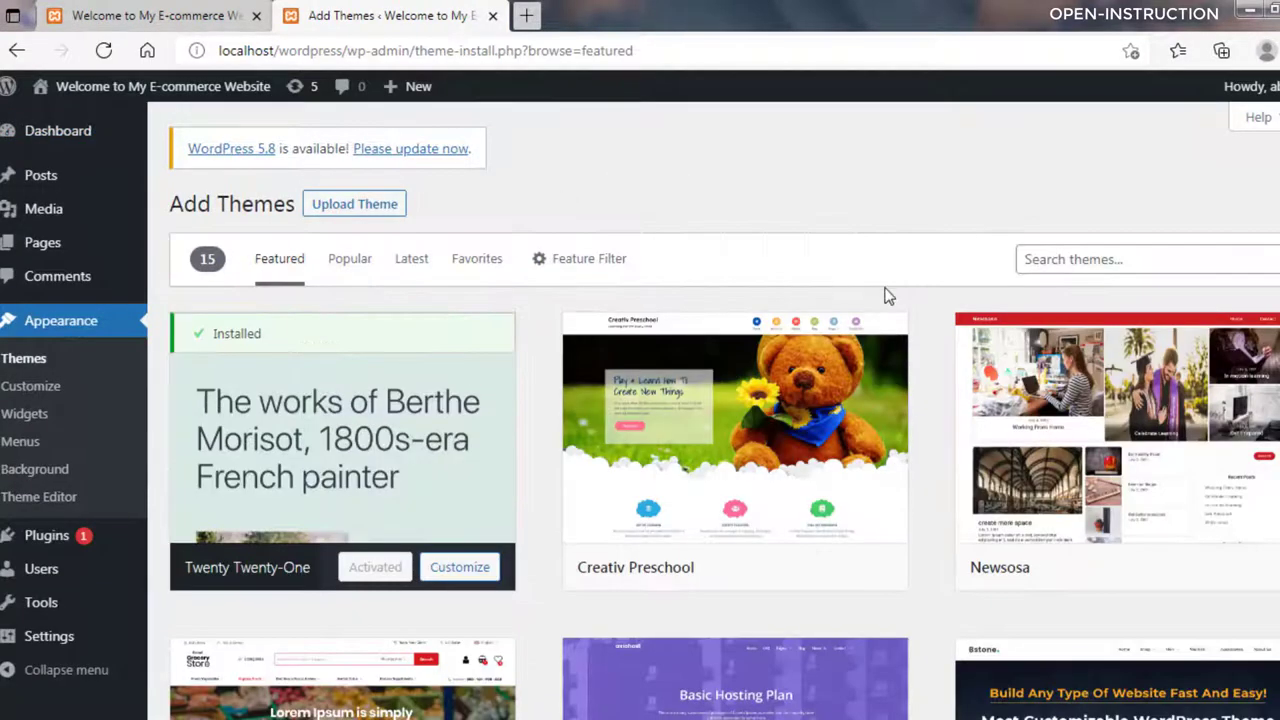
click(1085, 260)
text(astr)
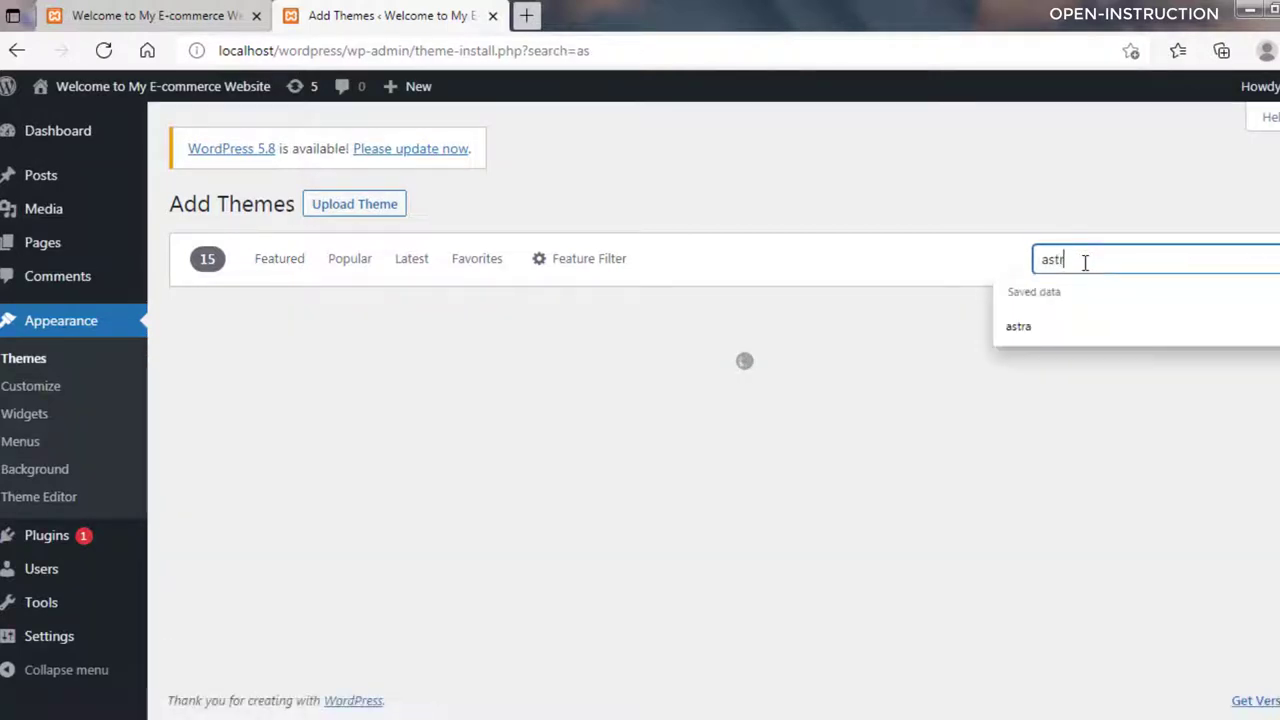
text(a)
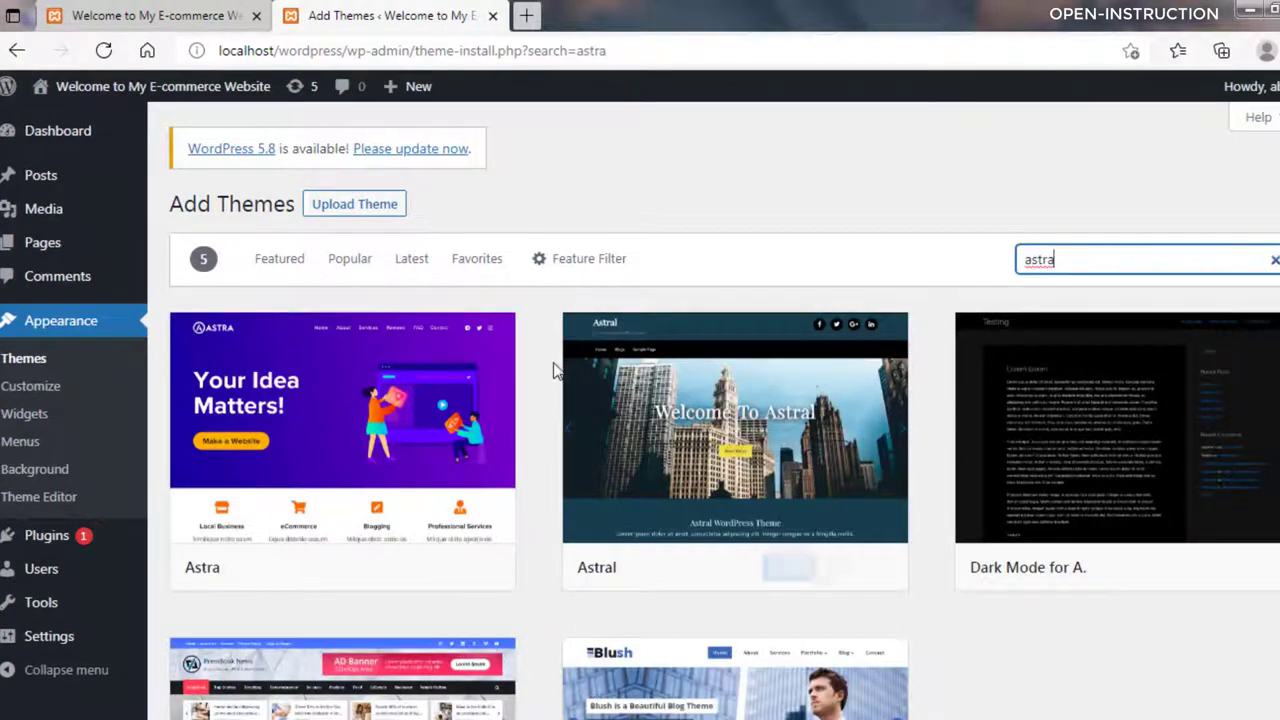
Install and activate the Astra theme, moving the dashboard's browser tab ahead of the site's tab.
mouse_move(337, 423)
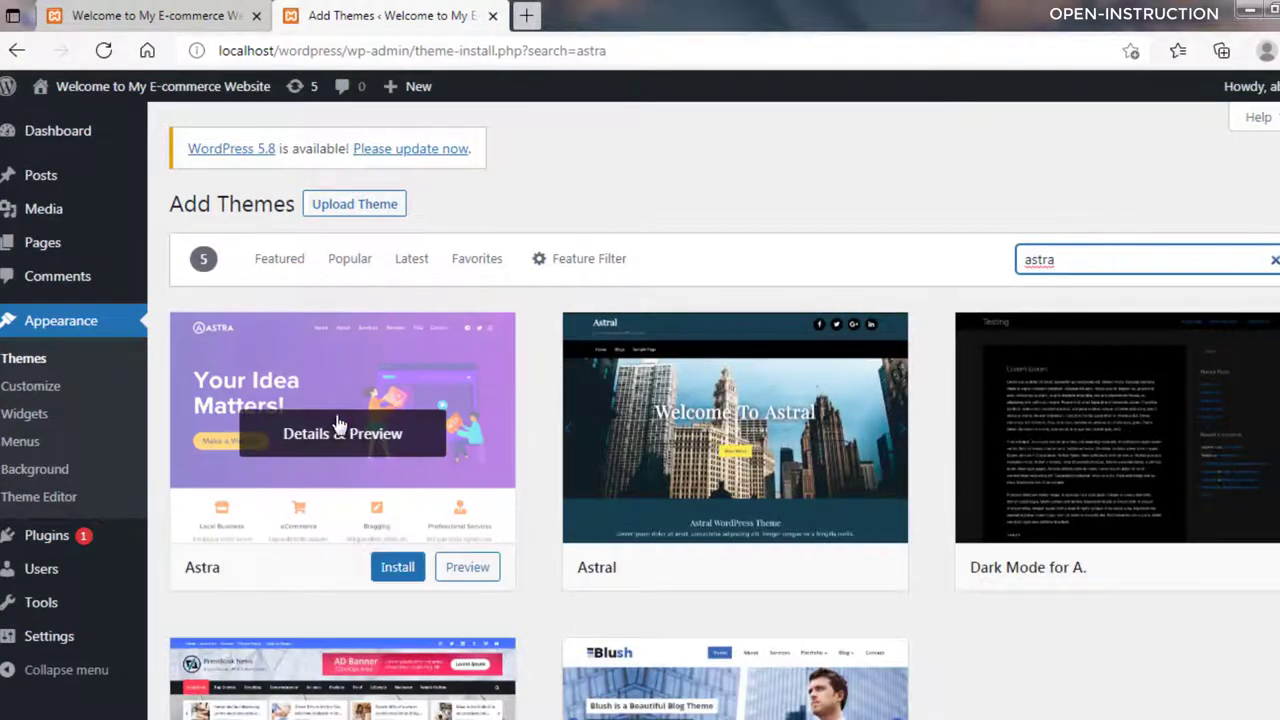
click(398, 583)
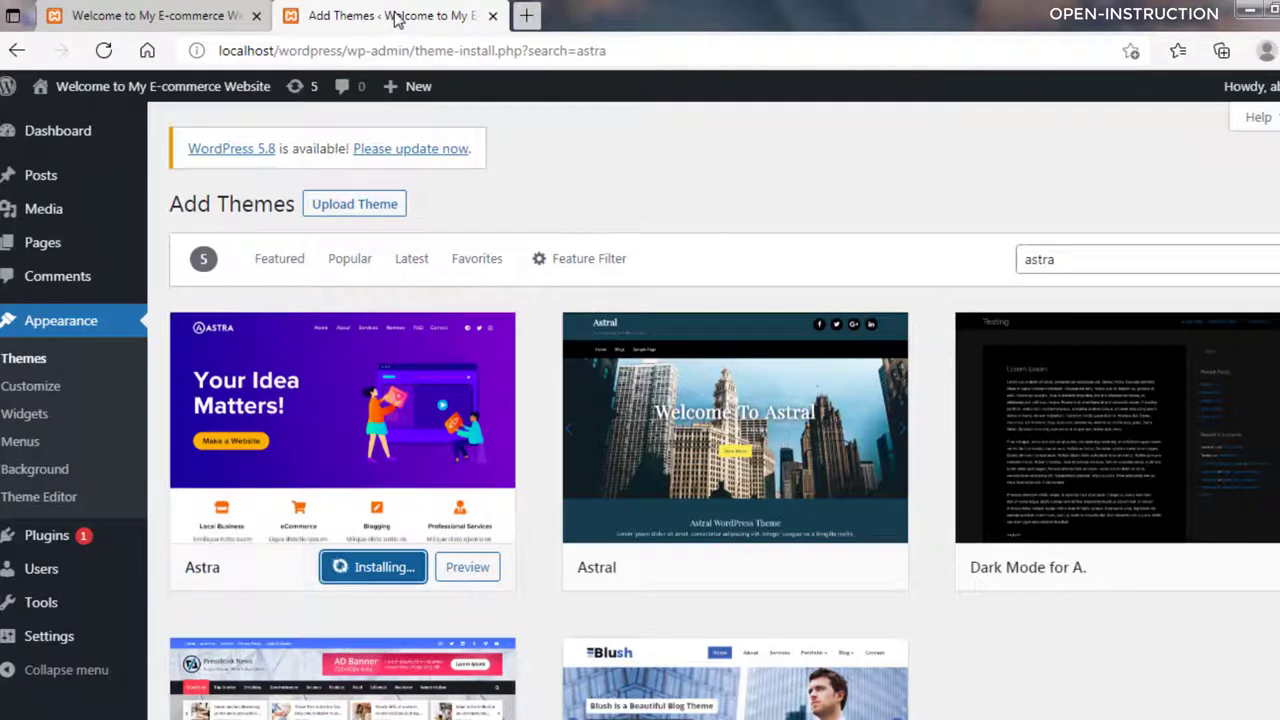
drag(340, 20, 212, 18)
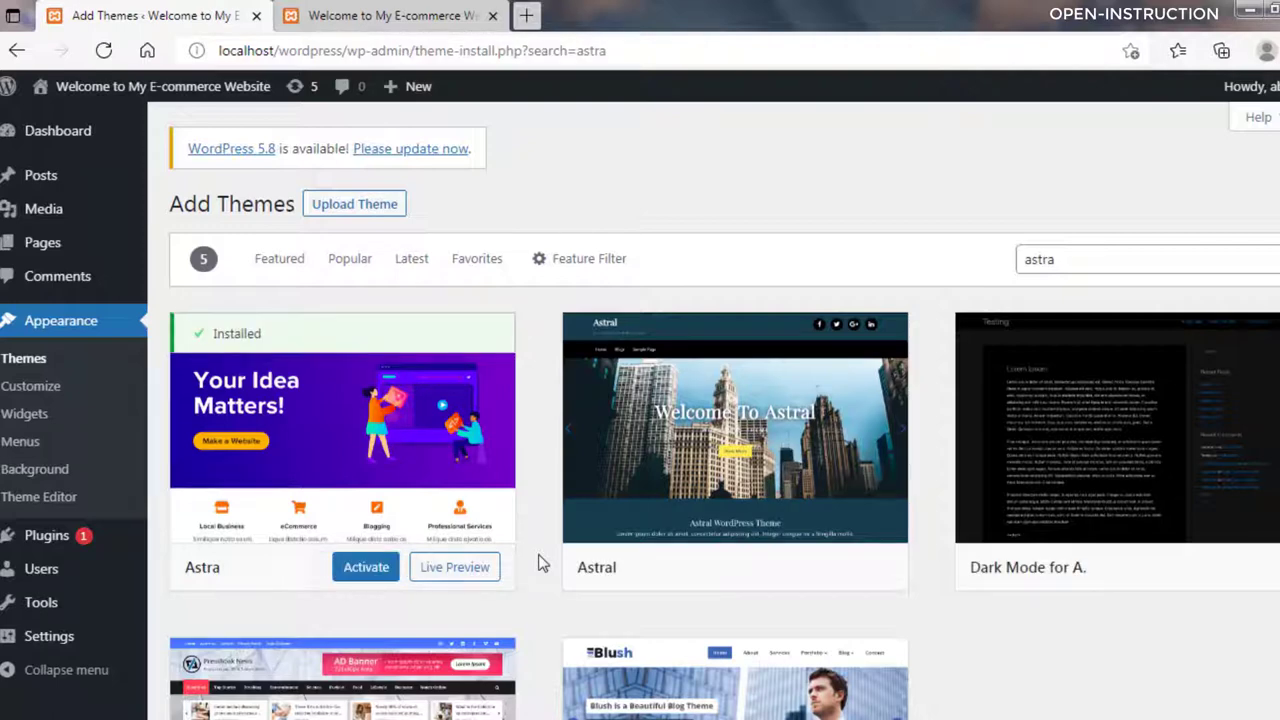
click(366, 567)
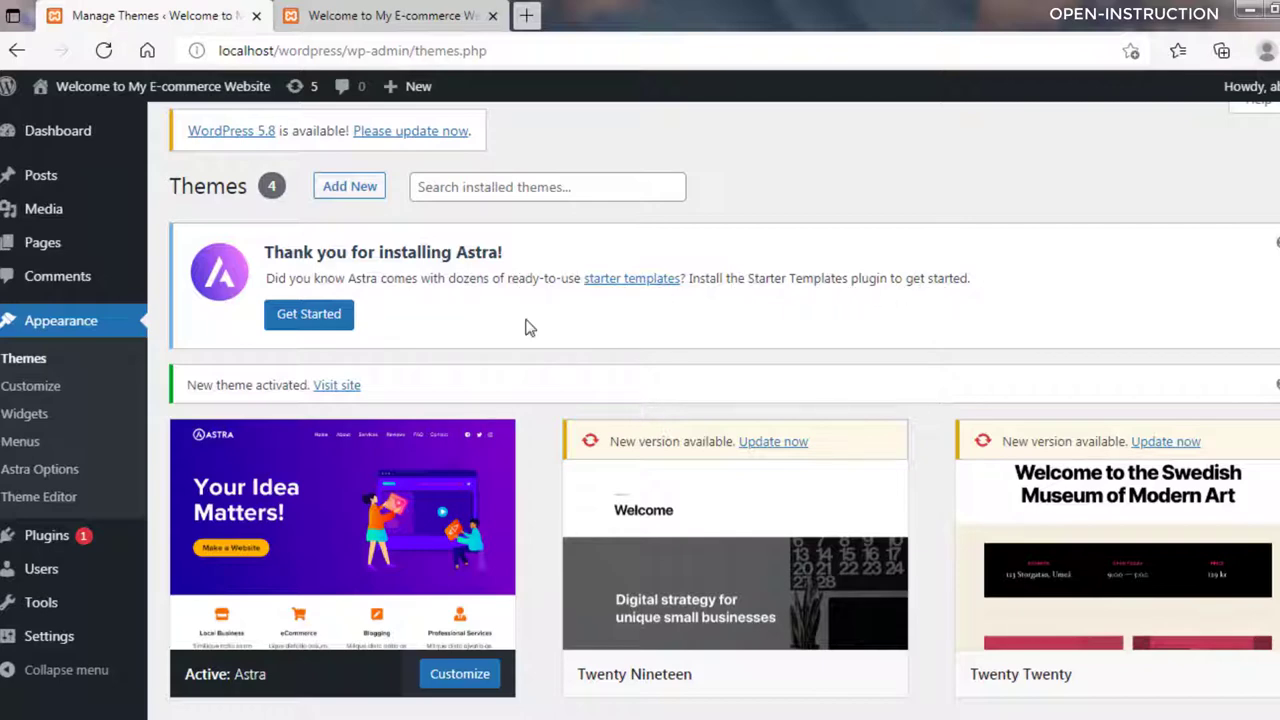
Get started with Astra's starter templates and choose Elementor as the page builder.
click(334, 318)
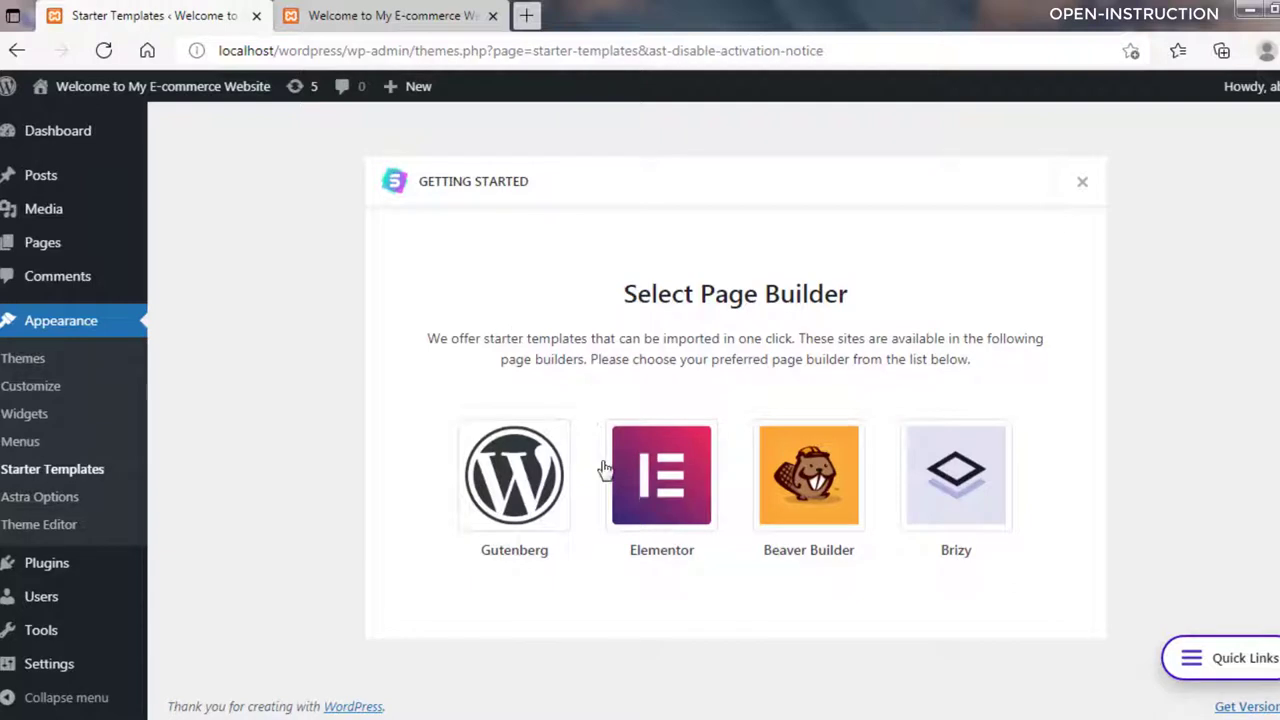
click(660, 507)
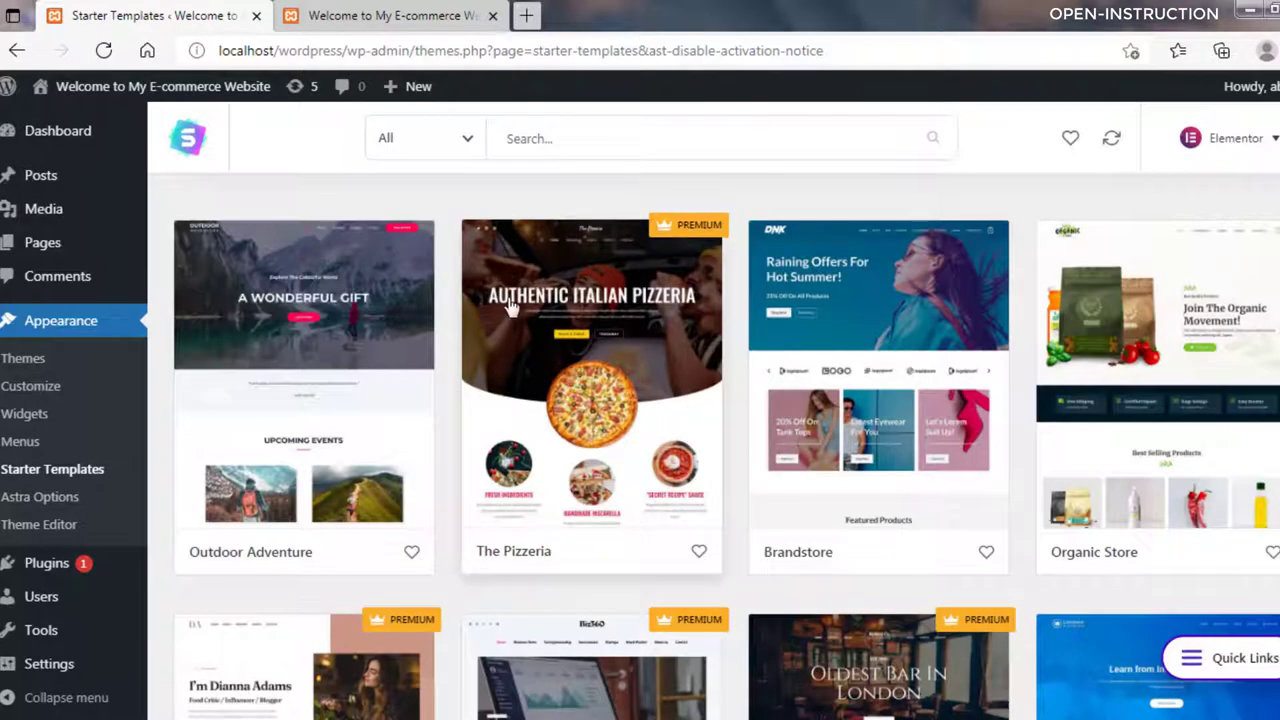
Filter the starter templates to eCommerce, browse them, and open the Organic Store template.
click(474, 141)
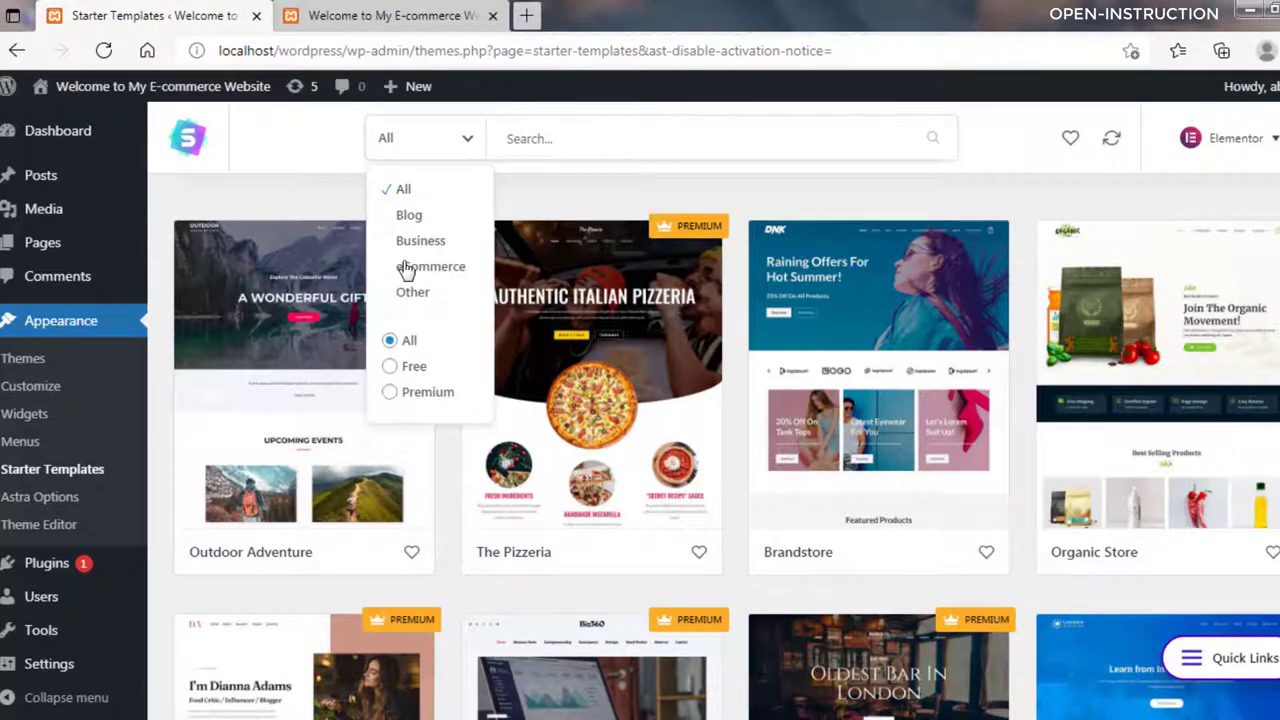
click(407, 268)
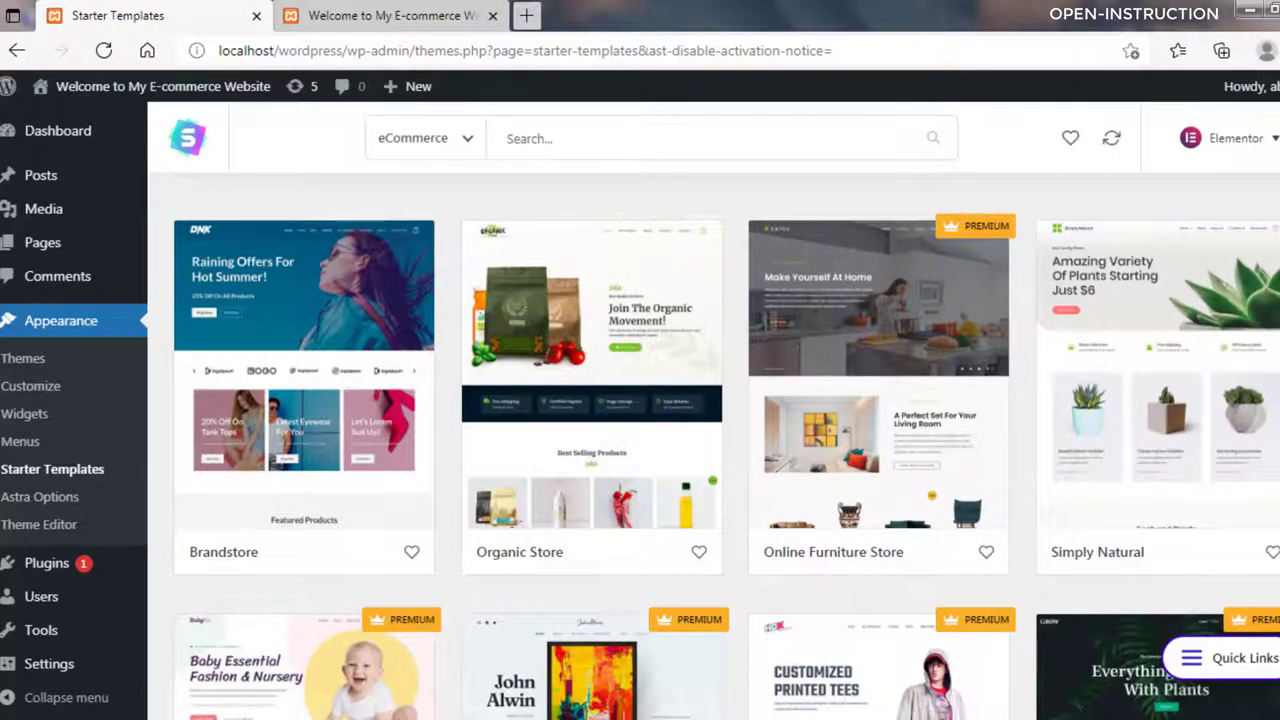
scroll(714, 420, down, 8)
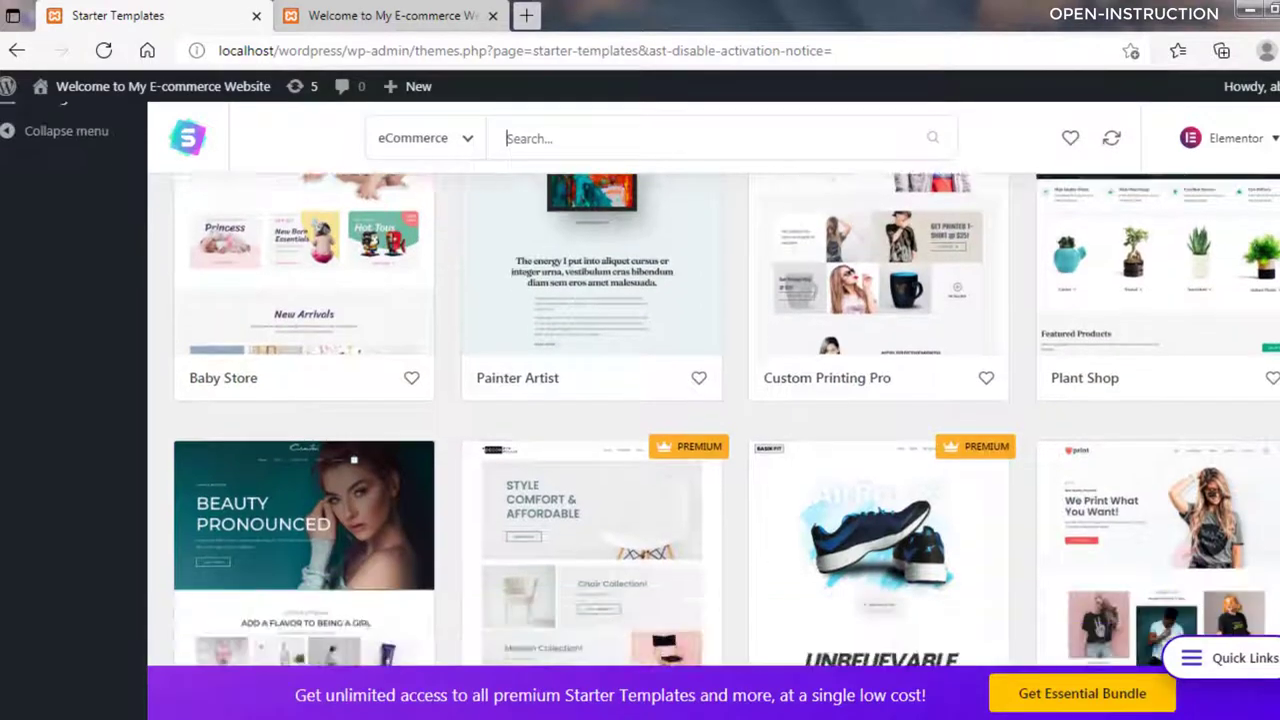
scroll(714, 420, up, 8)
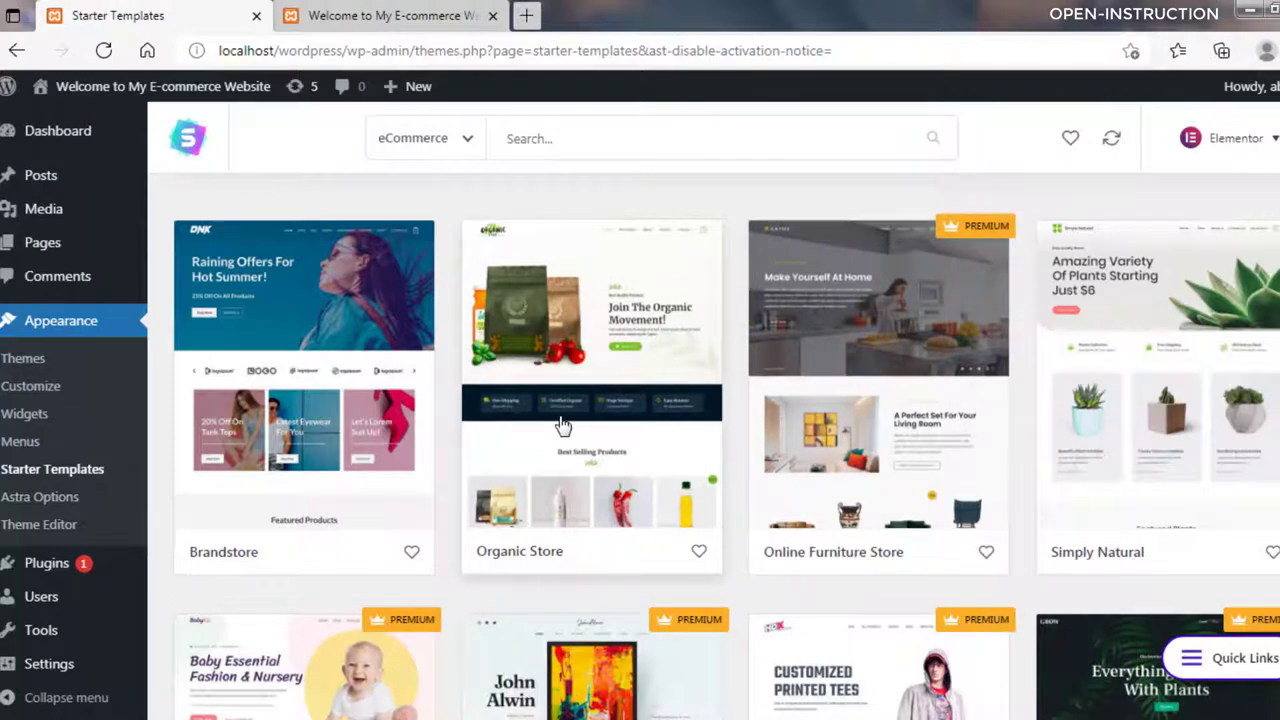
click(577, 444)
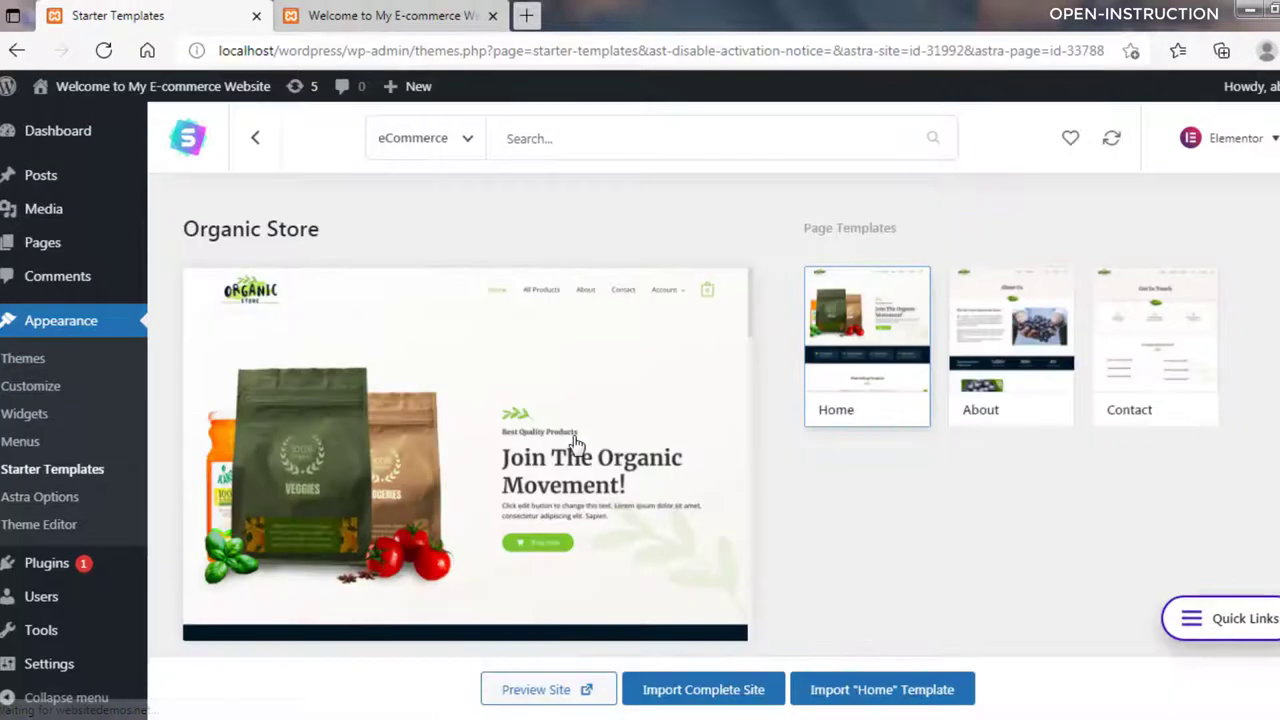
Preview the Organic Store home template and import the complete site, skipping the name and email form.
mouse_move(748, 308)
mouse_down()
mouse_move(749, 627)
mouse_move(751, 296)
mouse_move(751, 662)
mouse_move(753, 322)
mouse_up()
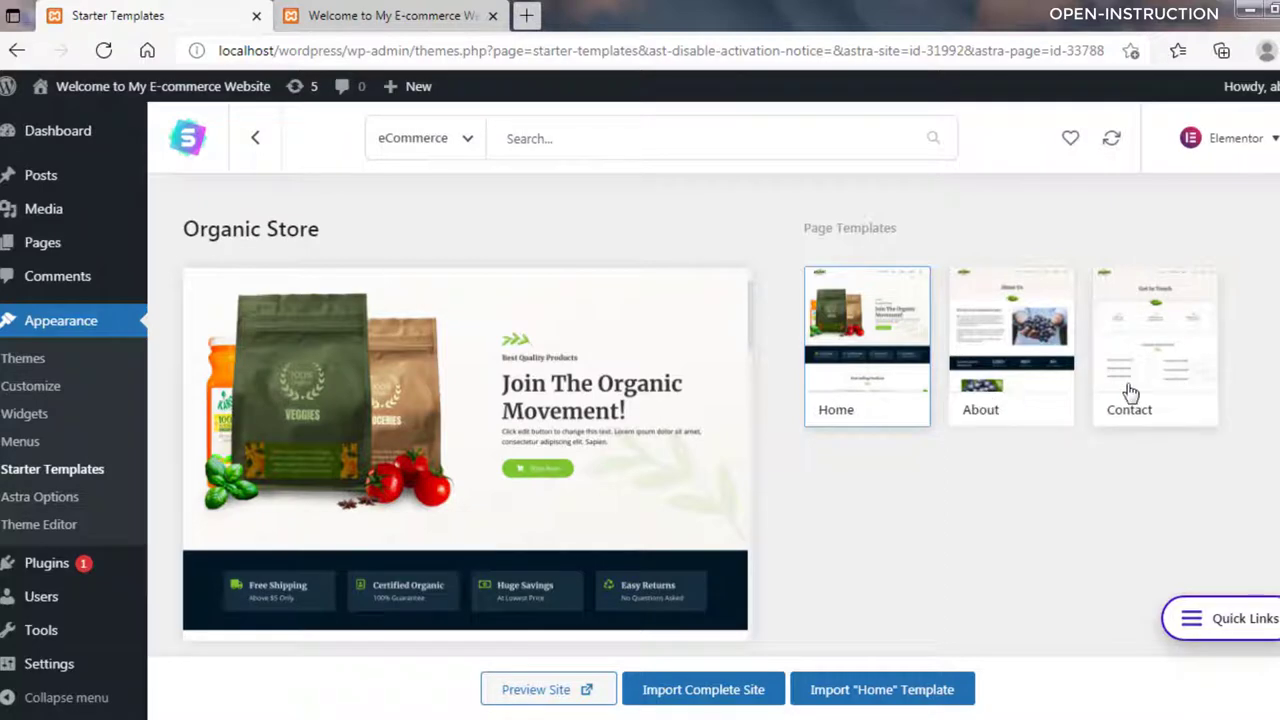
click(723, 700)
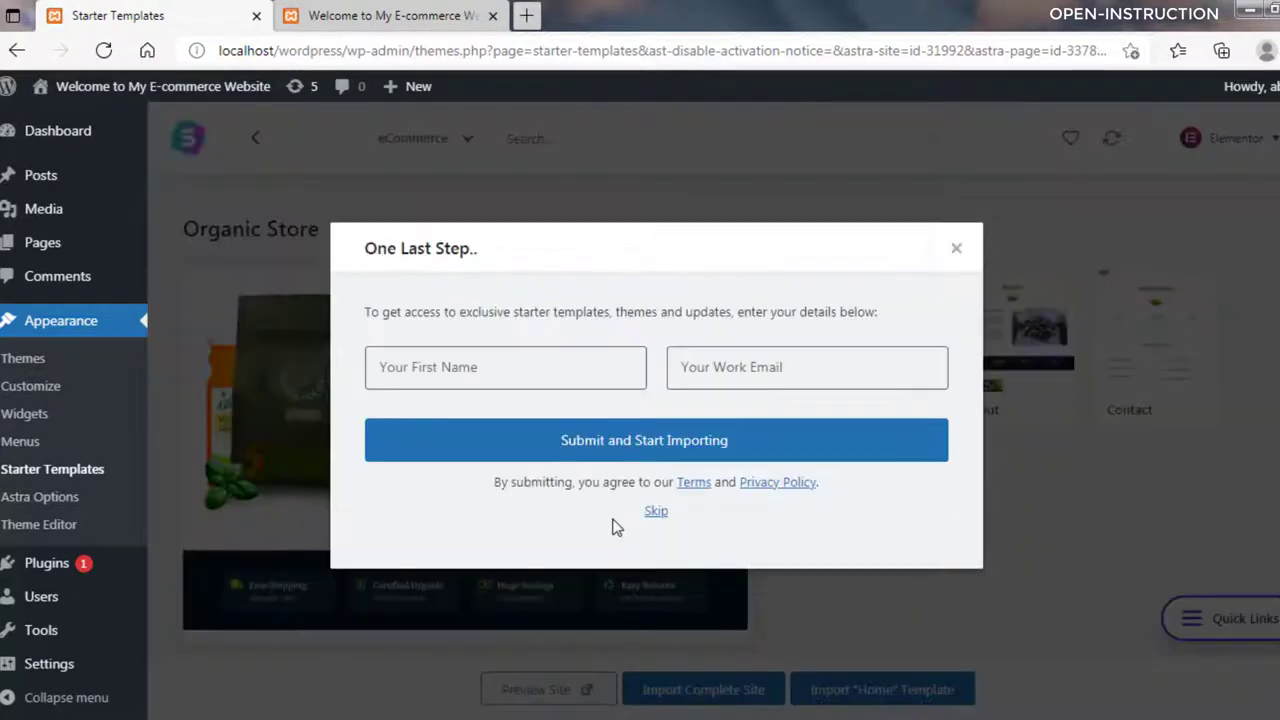
click(656, 512)
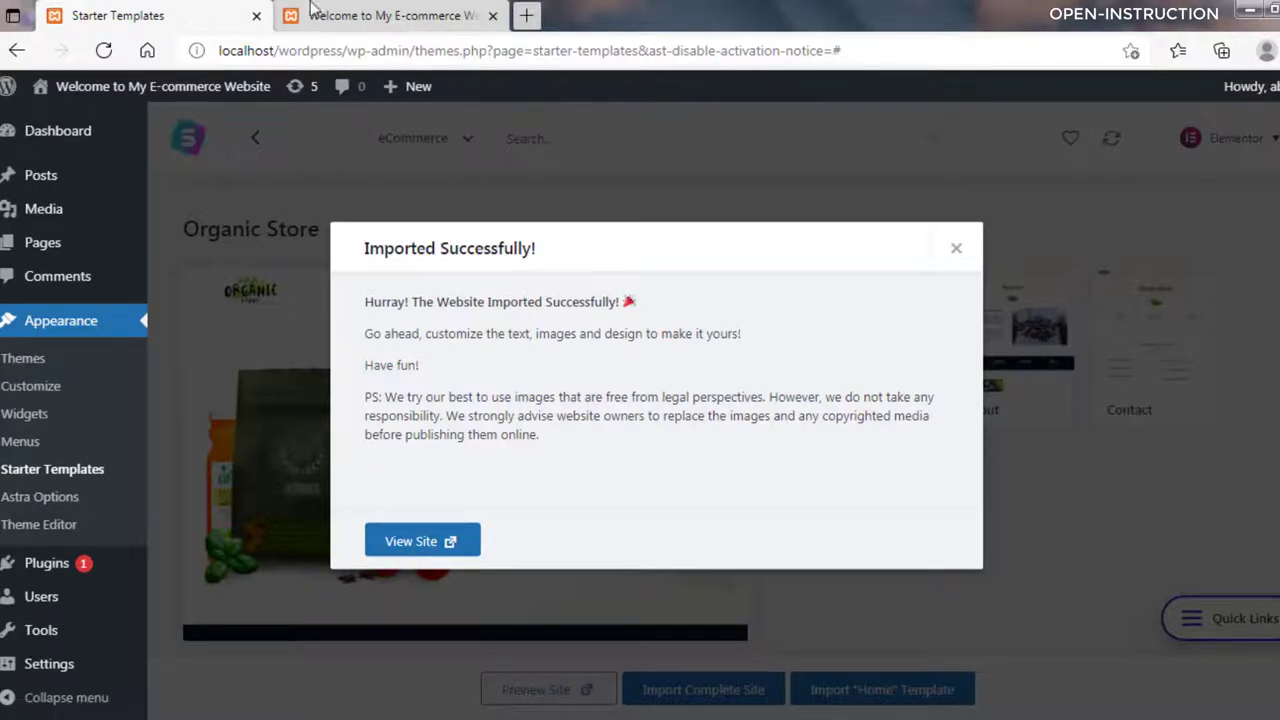
Check the site in its already open, unrefreshed browser tab, then return to the starter templates import dialog.
click(376, 10)
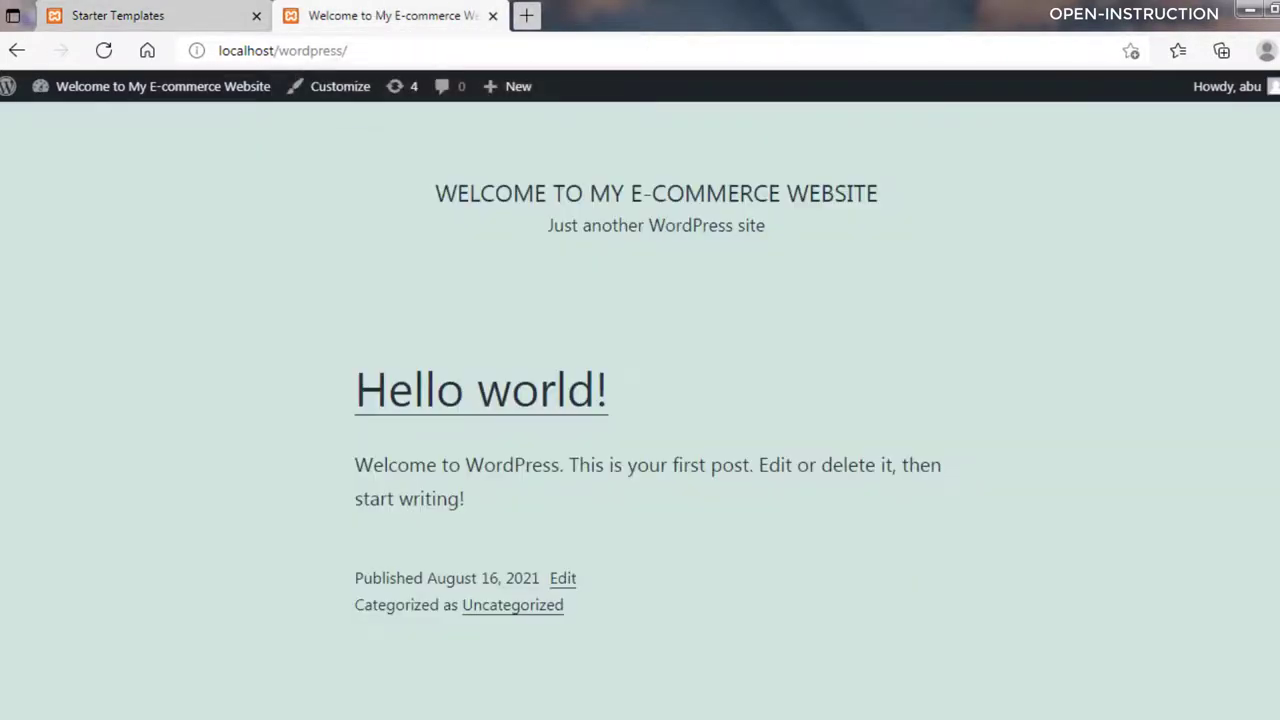
scroll(640, 410, down, 10)
scroll(640, 410, up, 10)
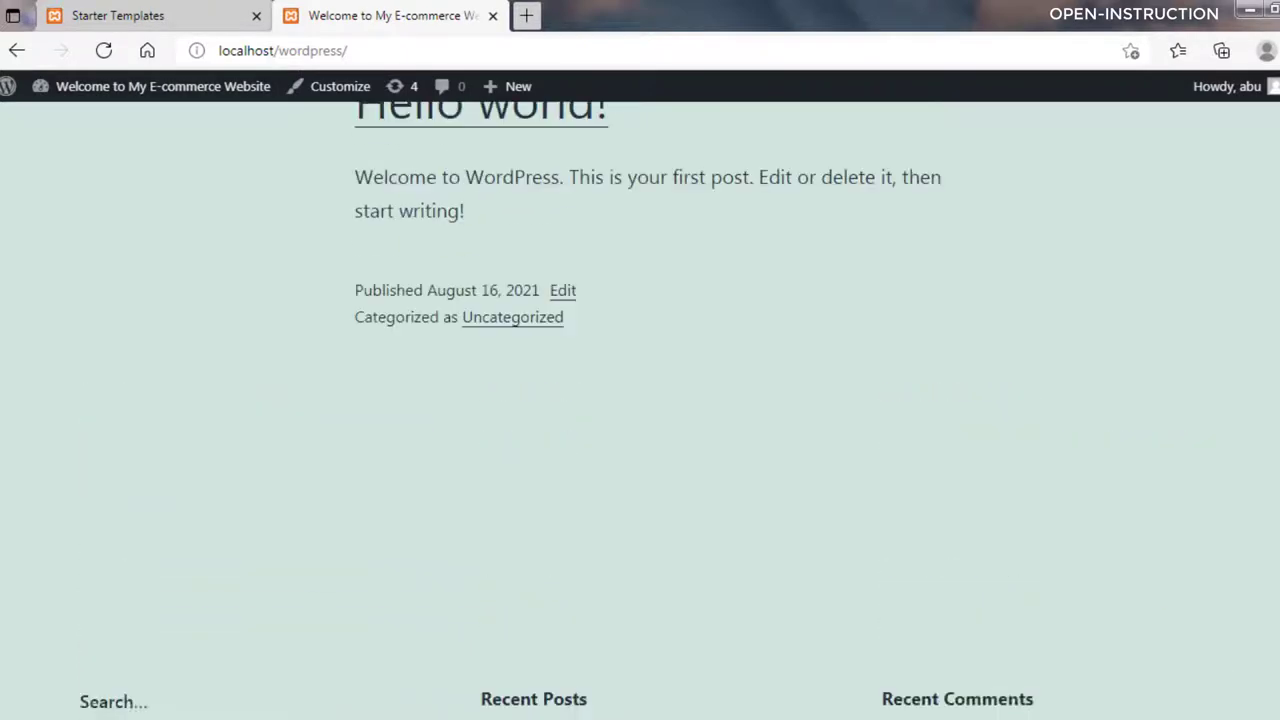
scroll(640, 410, down, 4)
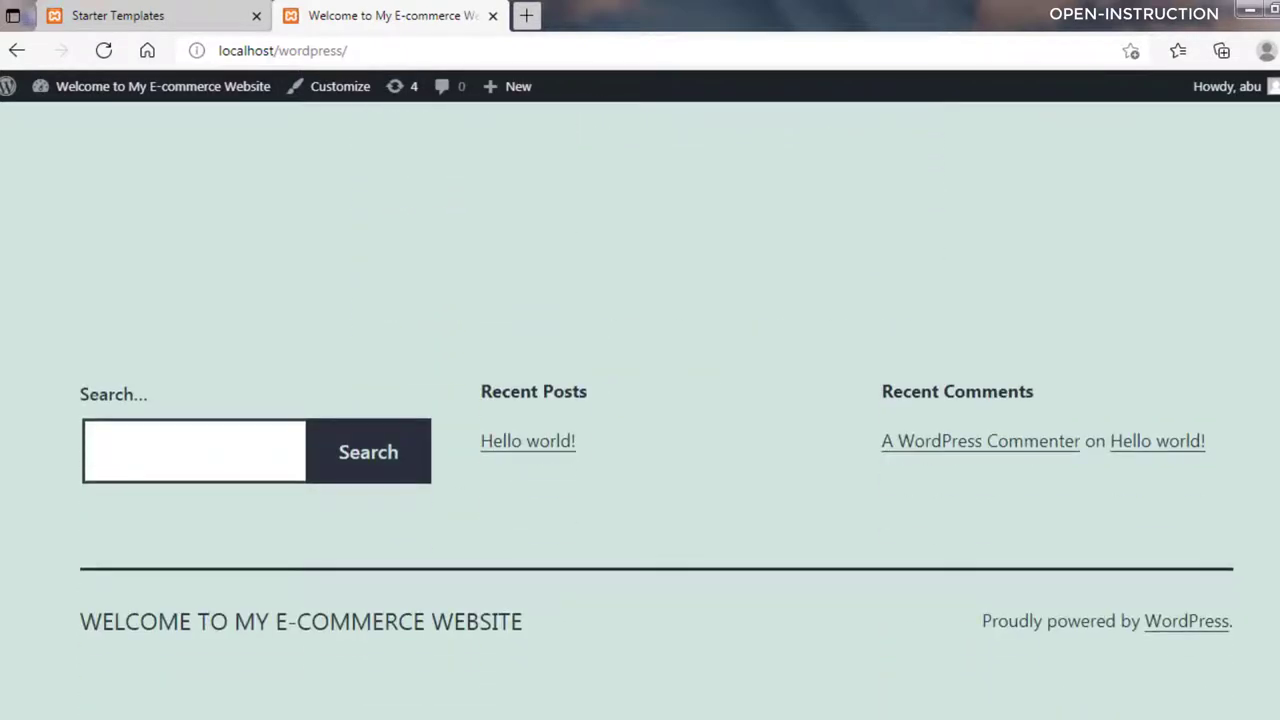
scroll(640, 410, up, 5)
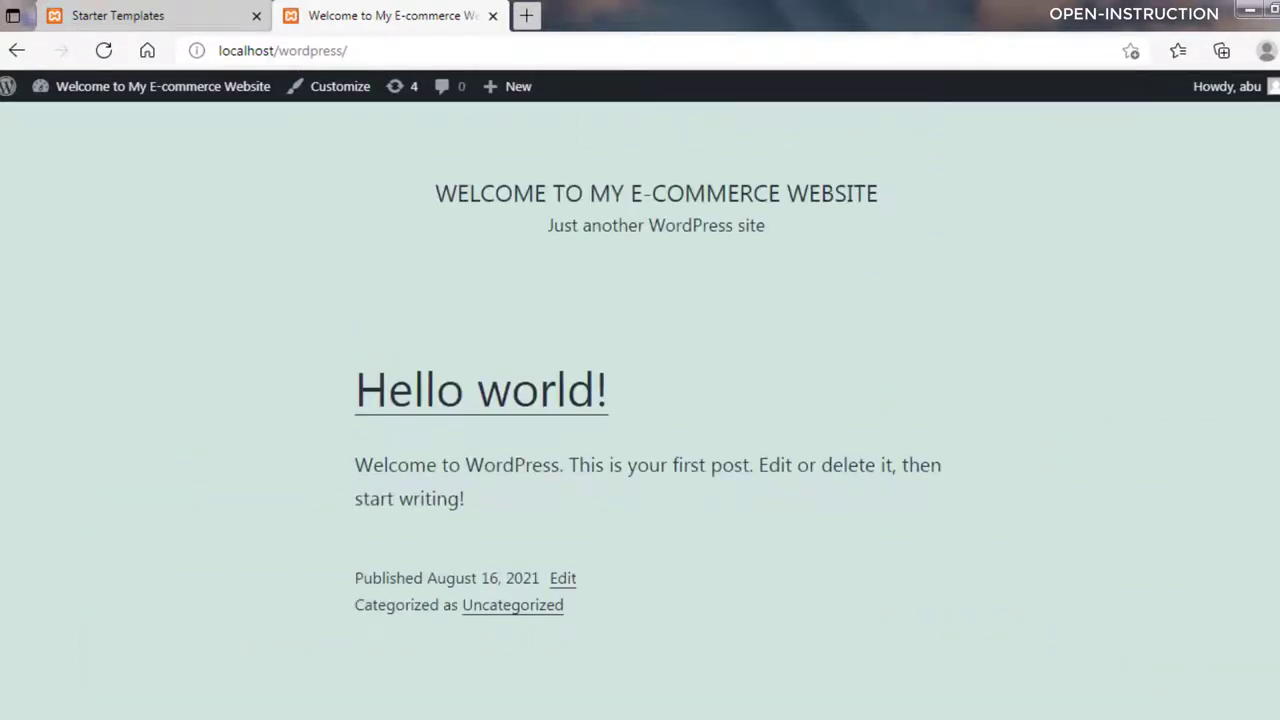
click(192, 10)
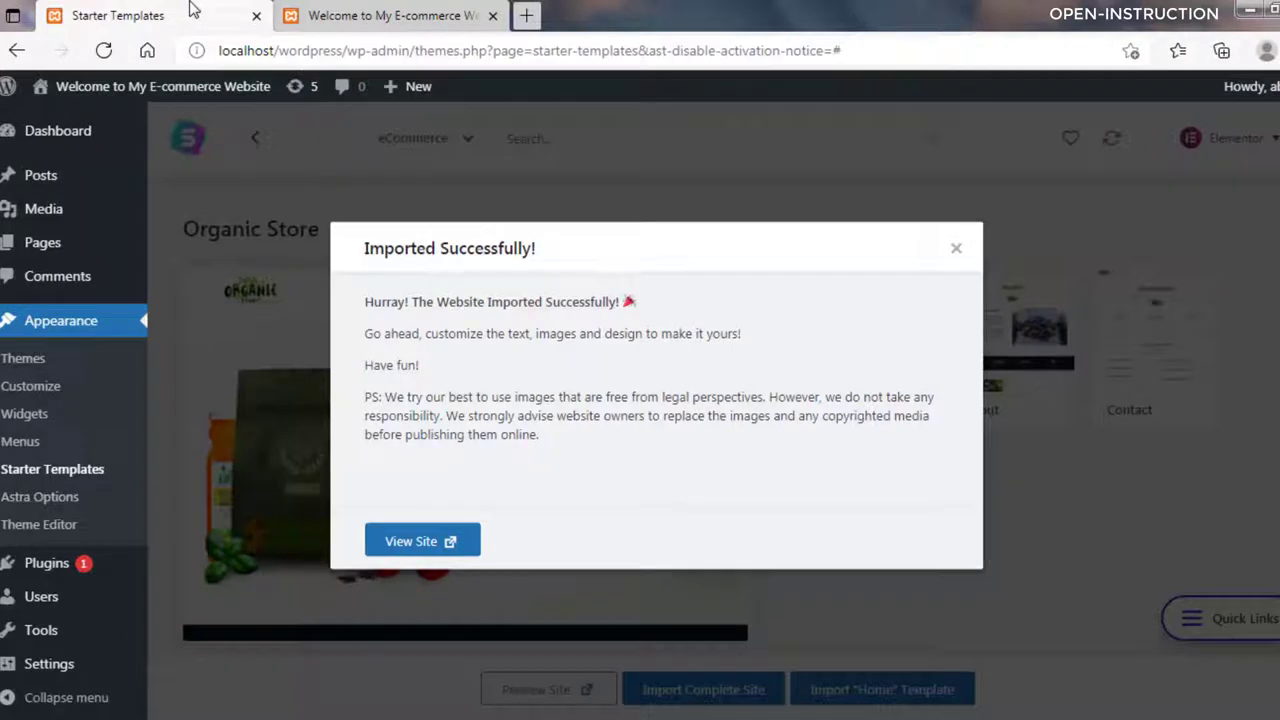
View the imported site in a new tab and review its home page down to the footer.
click(433, 543)
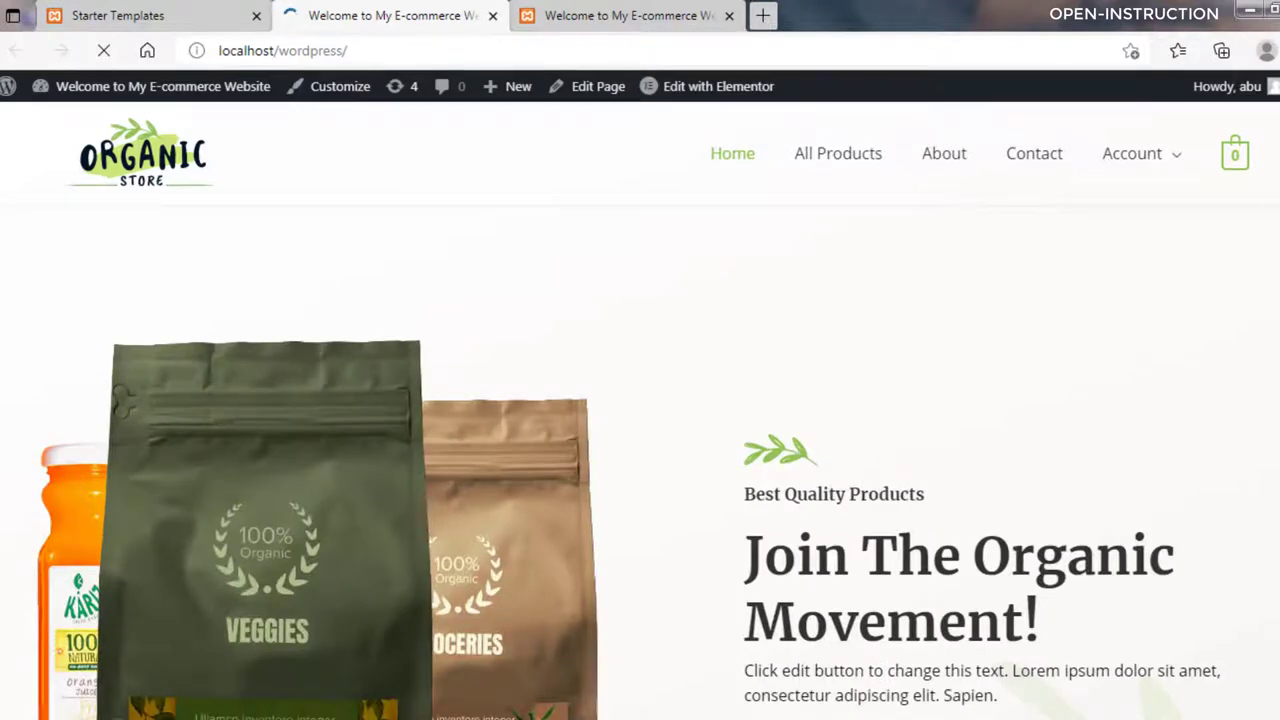
scroll(640, 400, down, 10)
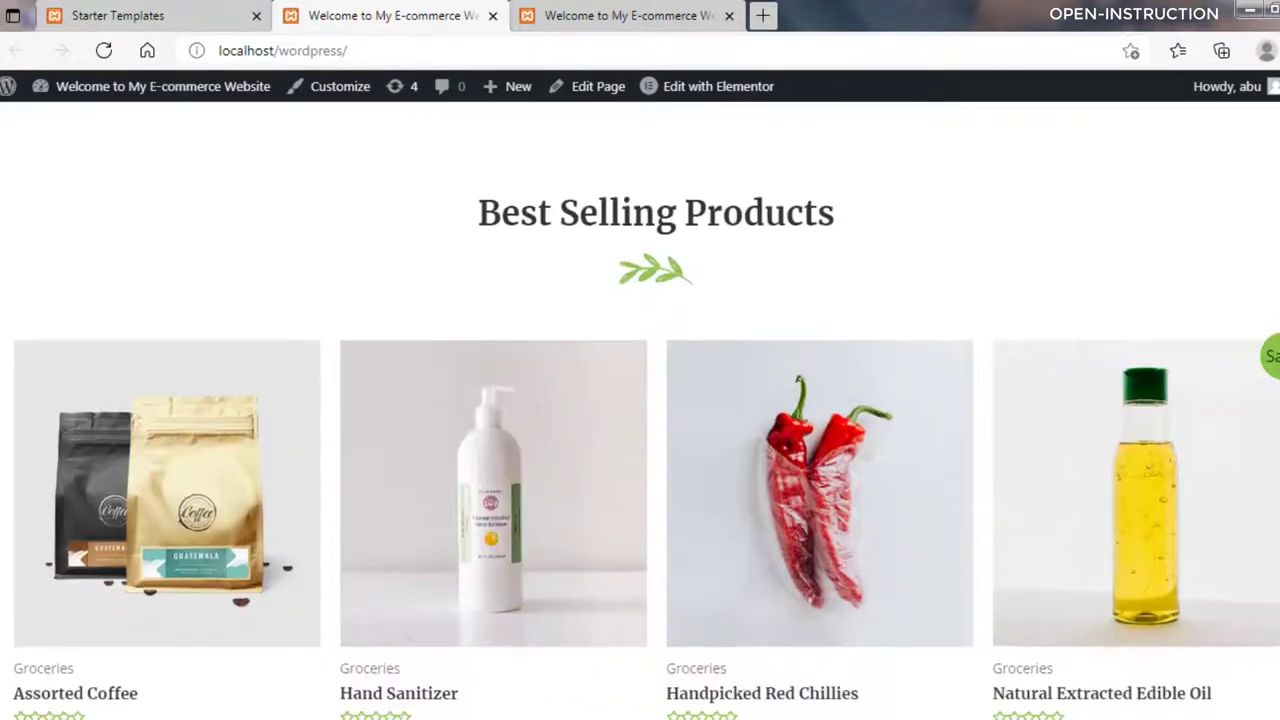
scroll(640, 400, down, 12)
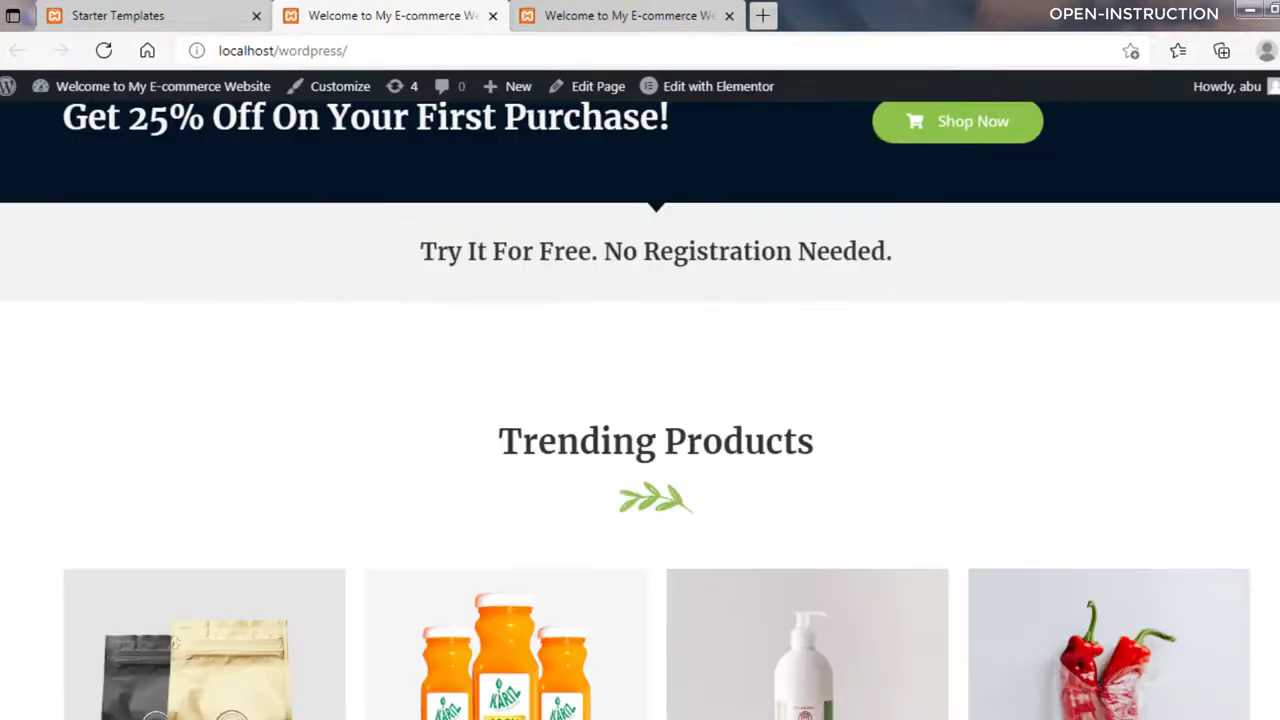
scroll(640, 400, down, 12)
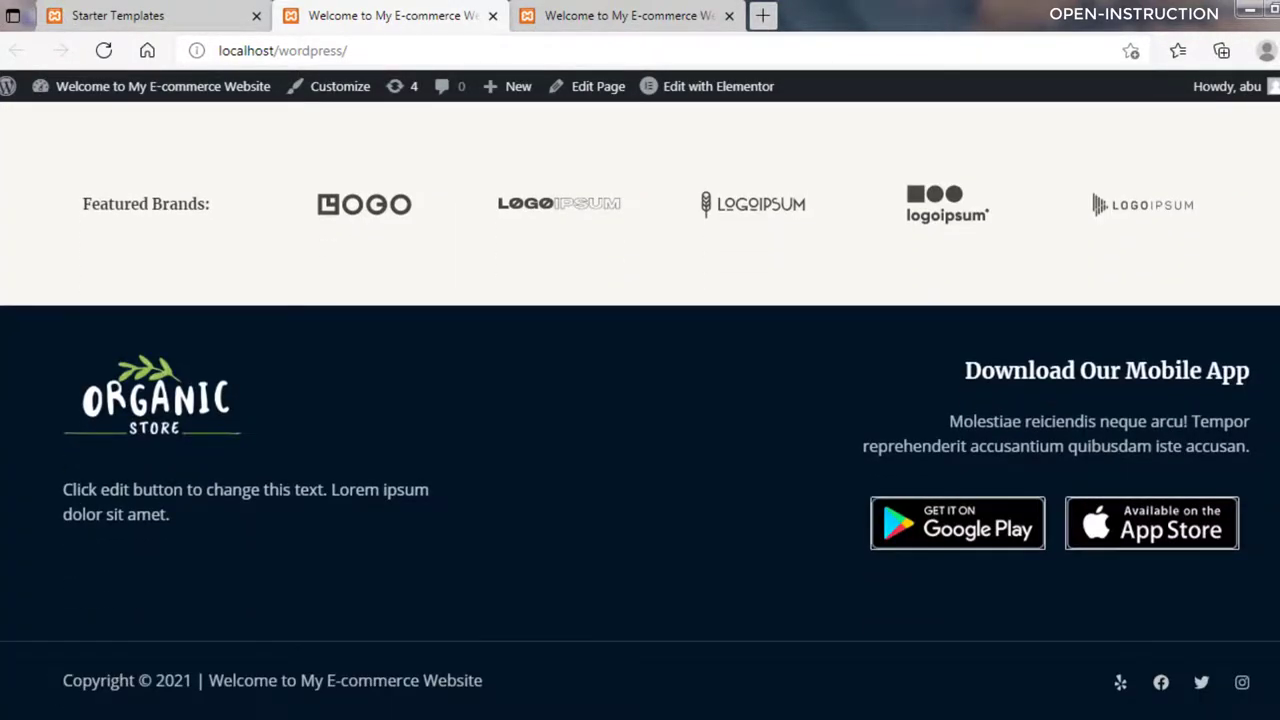
scroll(640, 400, up, 20)
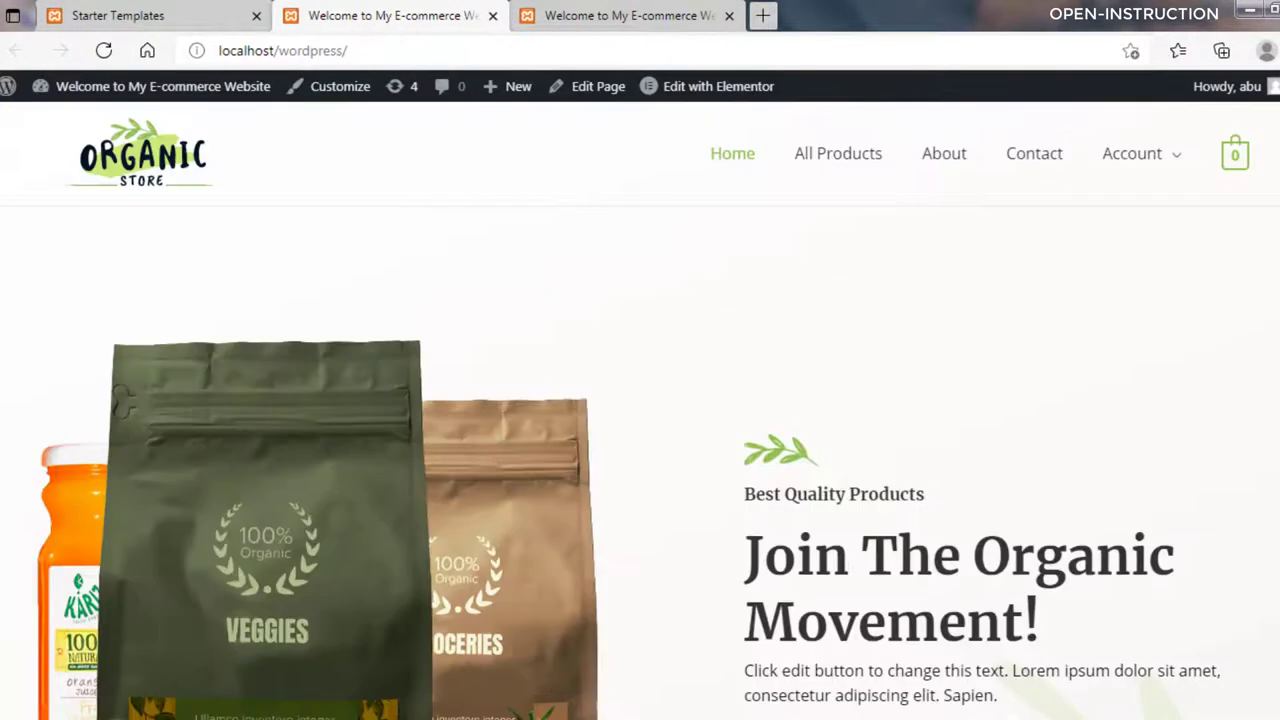
Open the store's All Products page and review the product listing down to the footer.
click(862, 160)
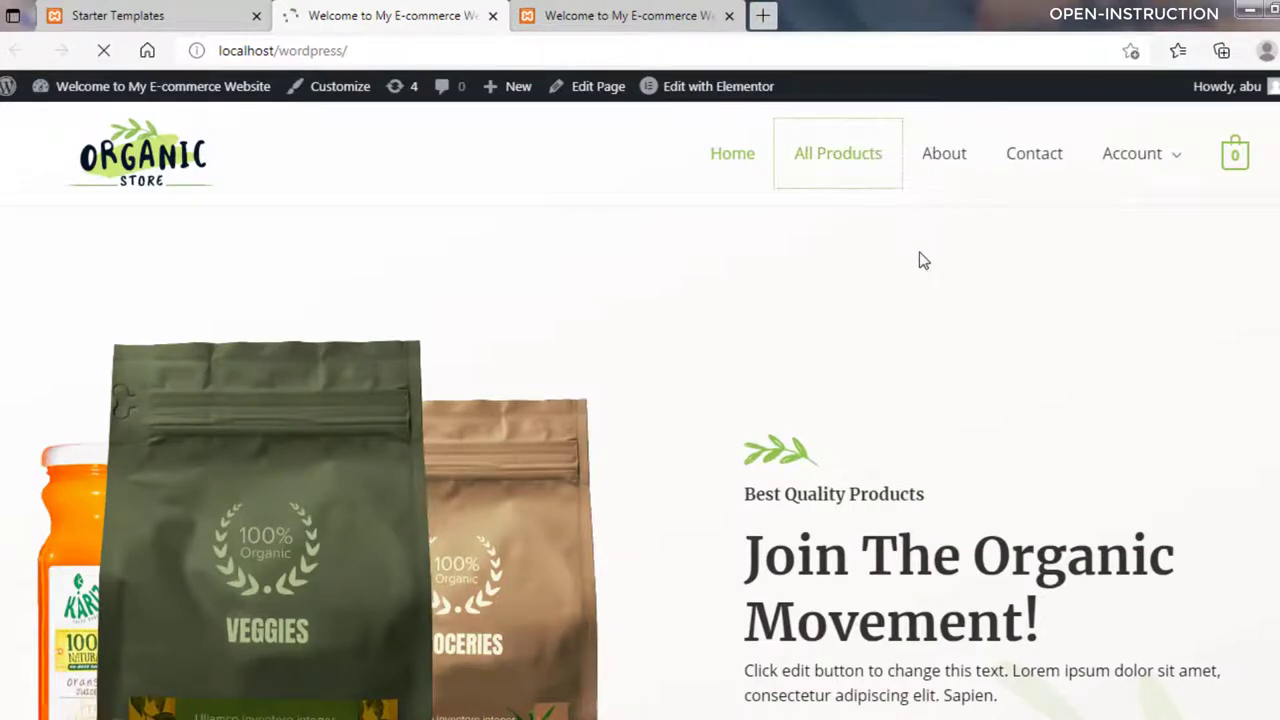
scroll(640, 400, down, 10)
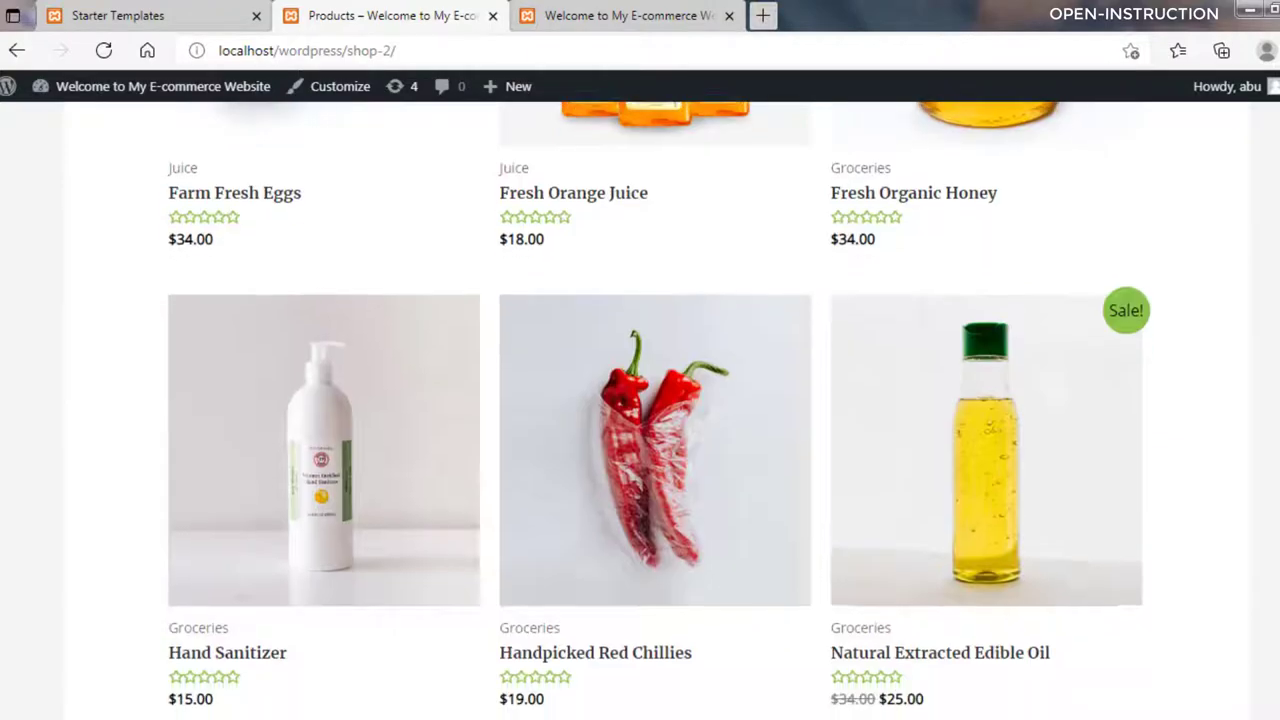
scroll(640, 400, down, 2)
scroll(640, 400, up, 10)
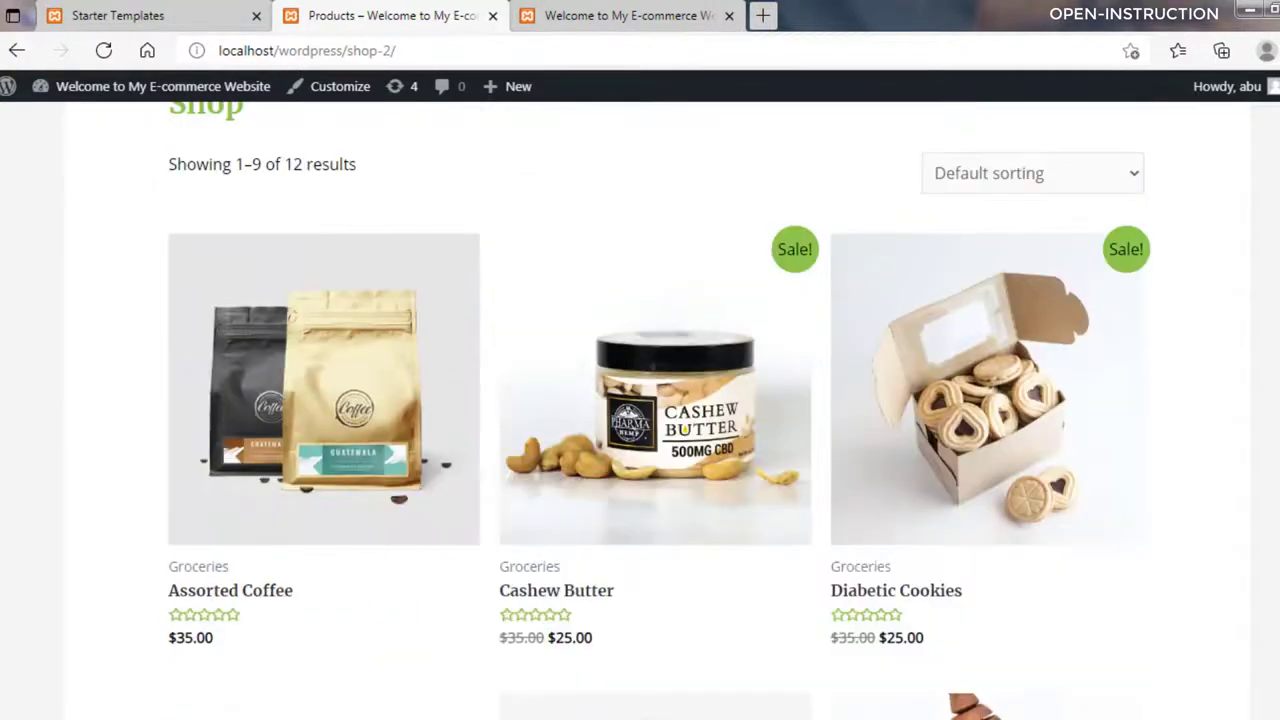
scroll(640, 400, up, 3)
scroll(640, 400, down, 8)
scroll(640, 400, down, 8)
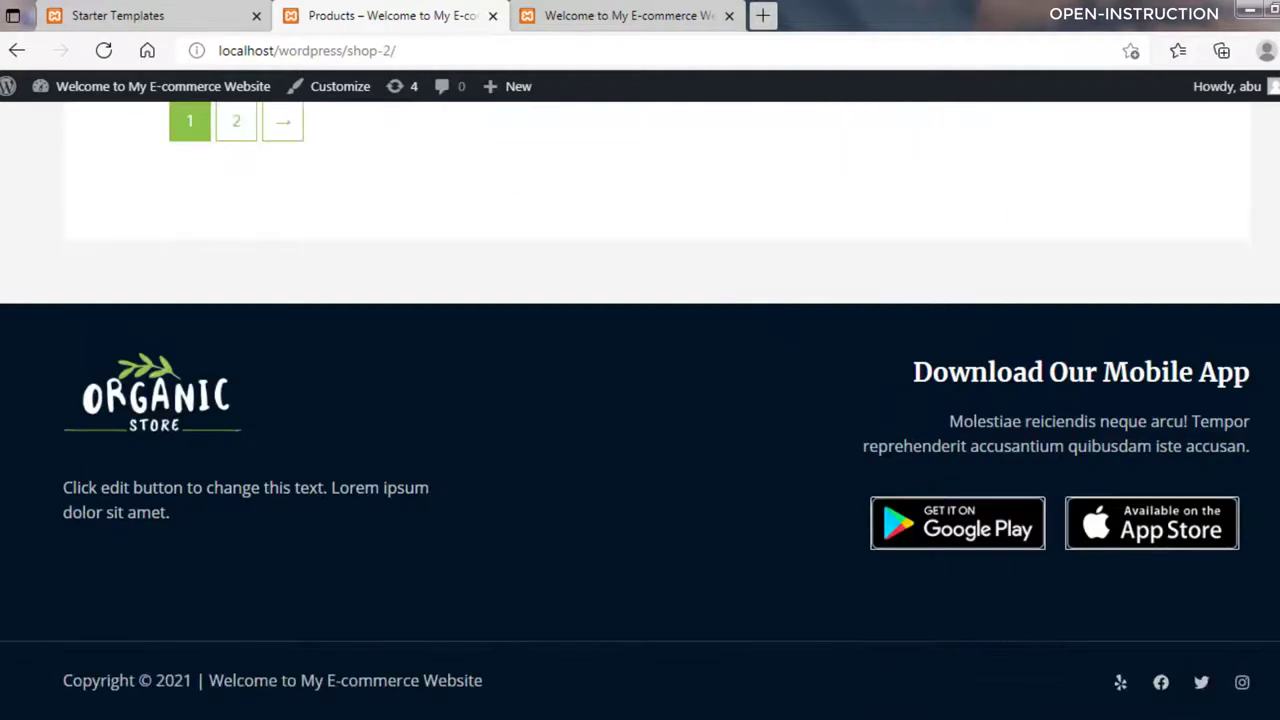
scroll(640, 400, up, 15)
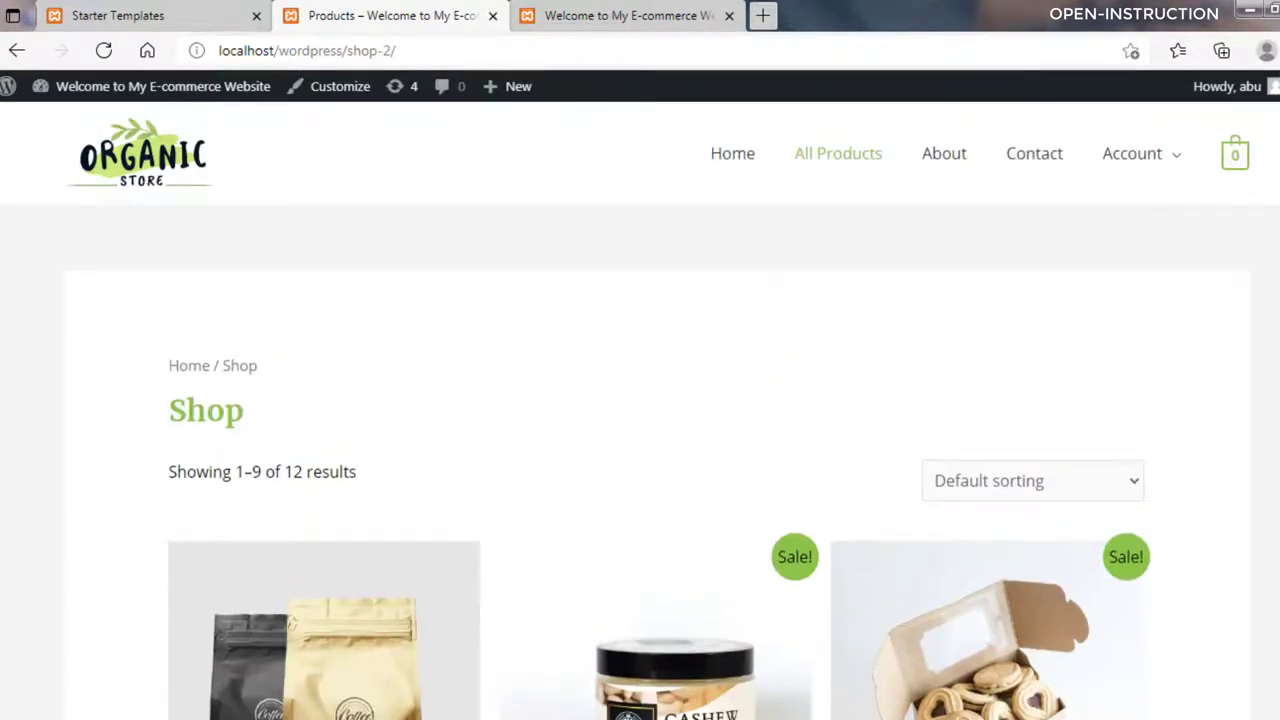
Open the store's About page and review its sections.
click(946, 162)
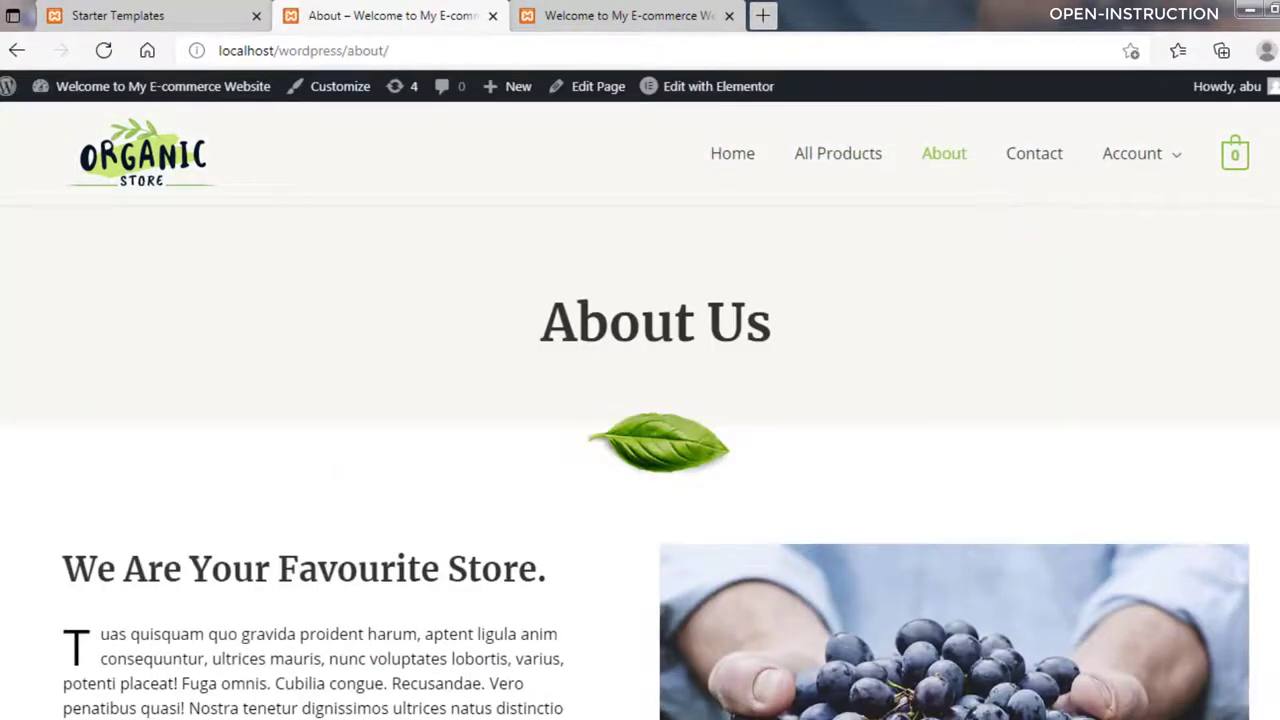
scroll(640, 400, down, 3)
scroll(640, 400, down, 1)
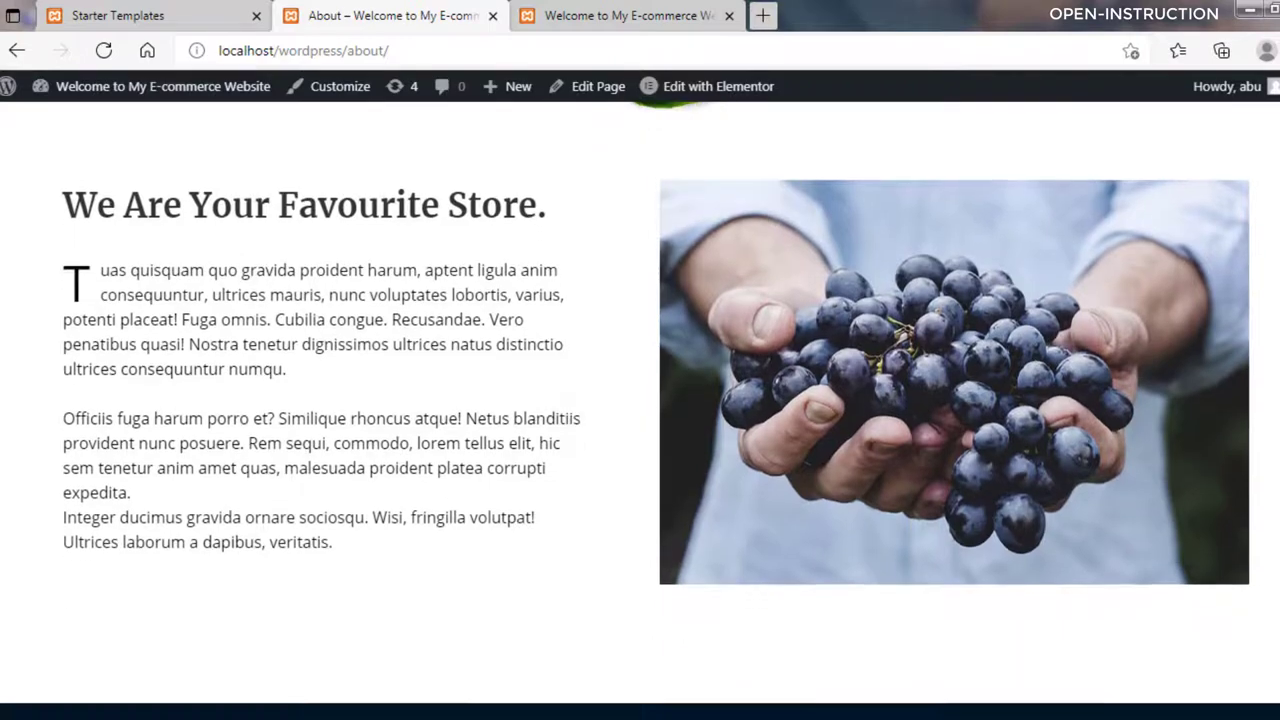
scroll(640, 400, down, 10)
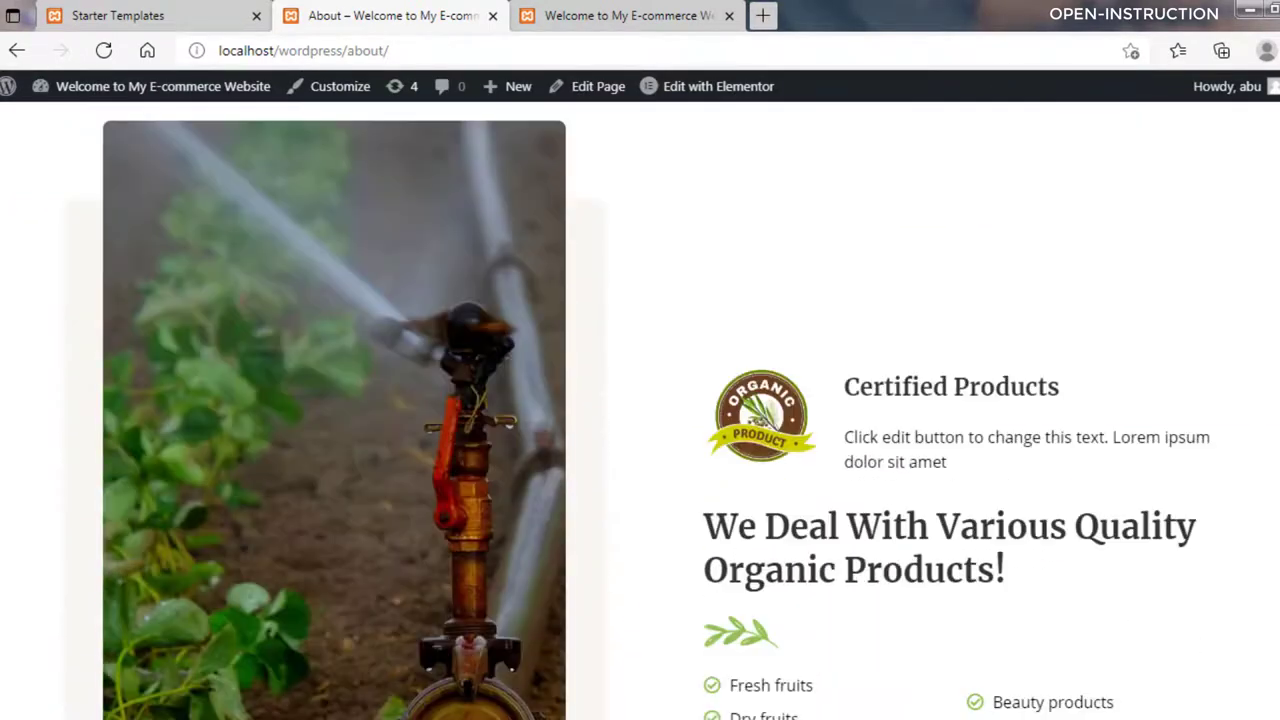
scroll(640, 400, down, 5)
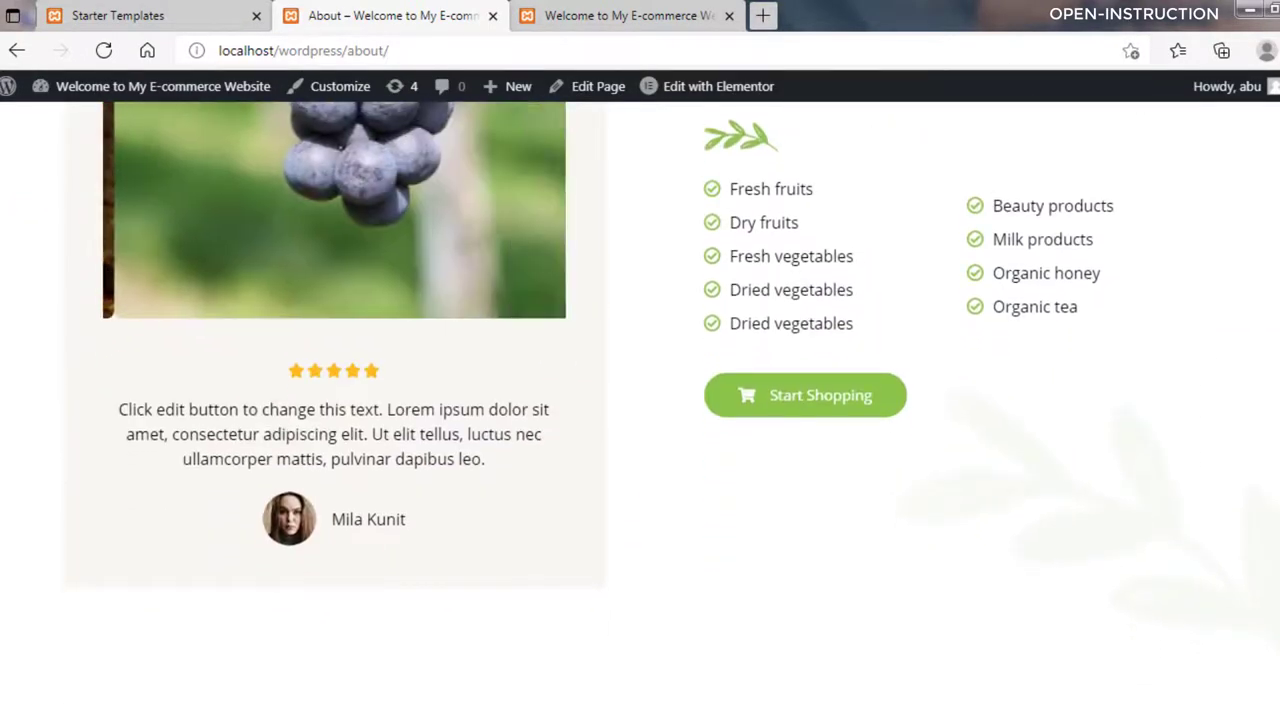
scroll(640, 400, down, 4)
scroll(640, 400, up, 20)
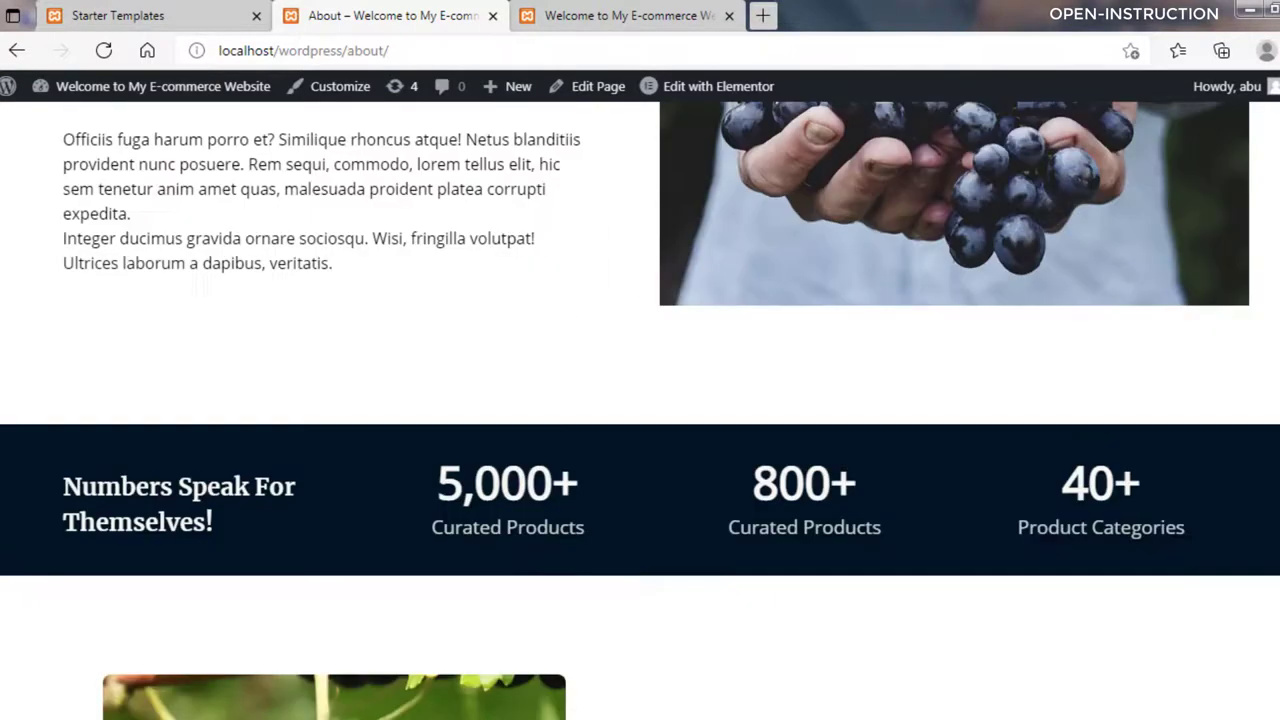
Open the store's Contact page and review the contact details and frequently asked questions.
click(1034, 153)
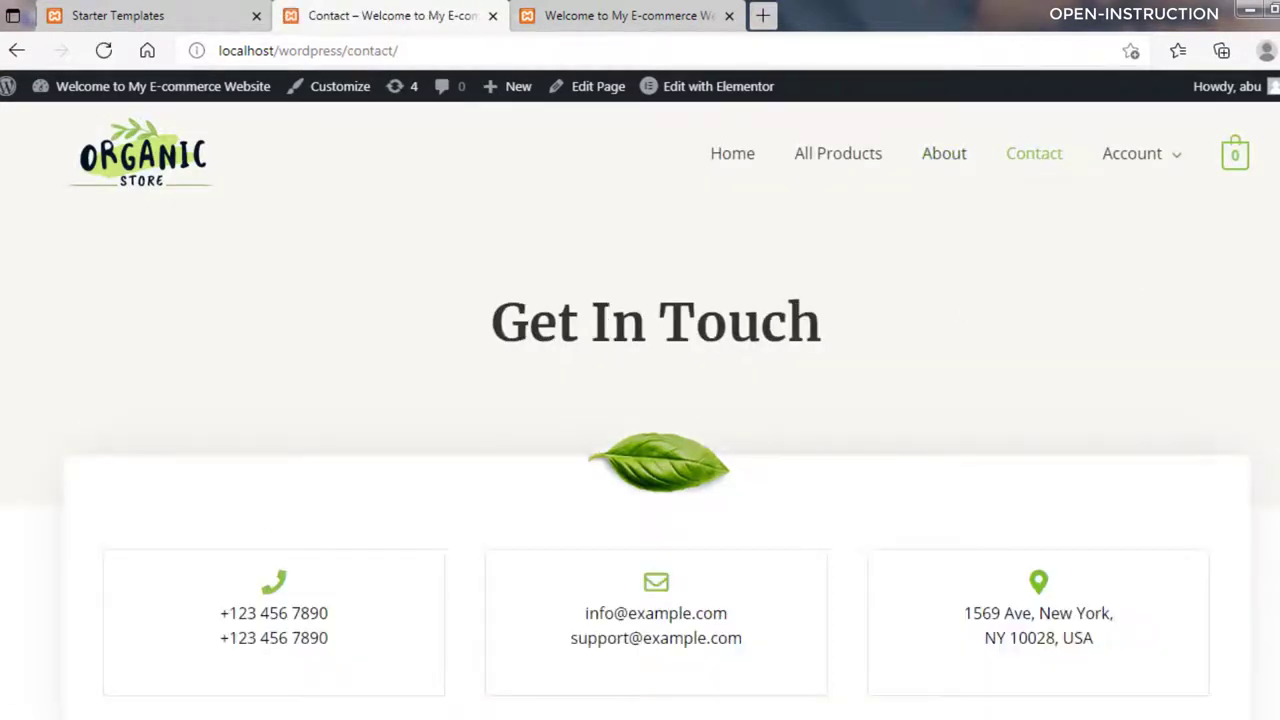
scroll(640, 400, down, 10)
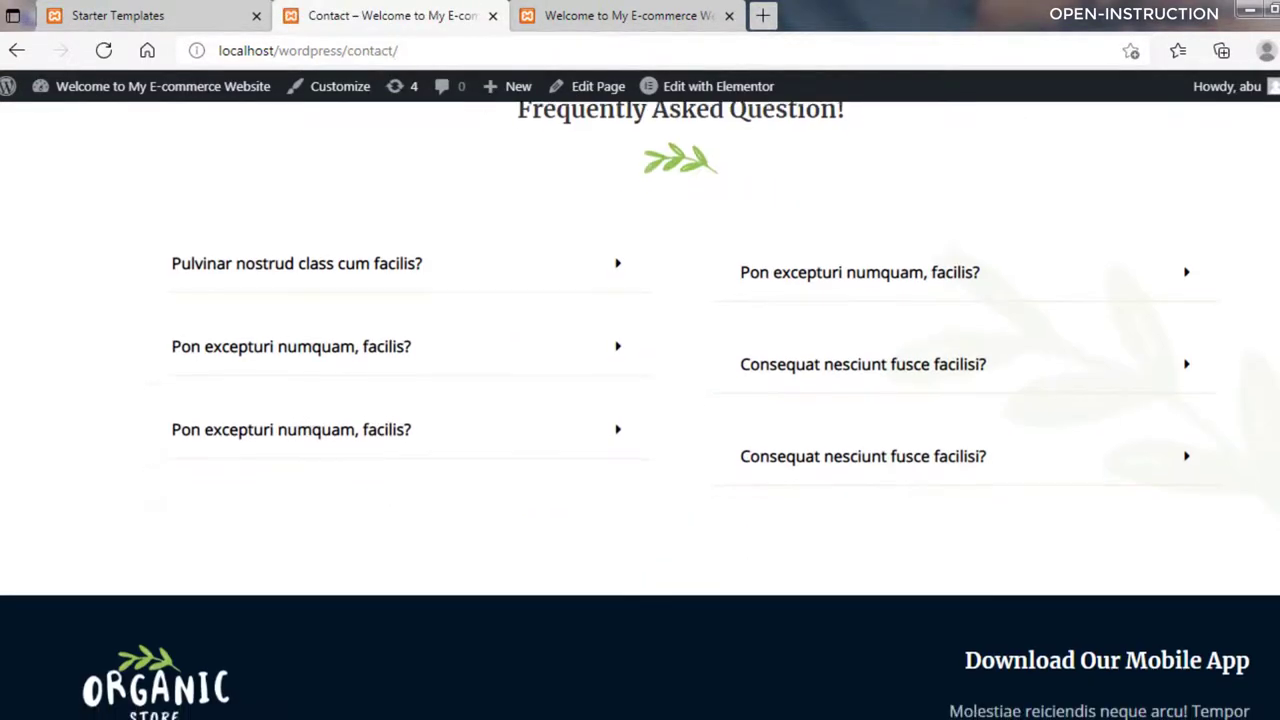
scroll(640, 400, up, 10)
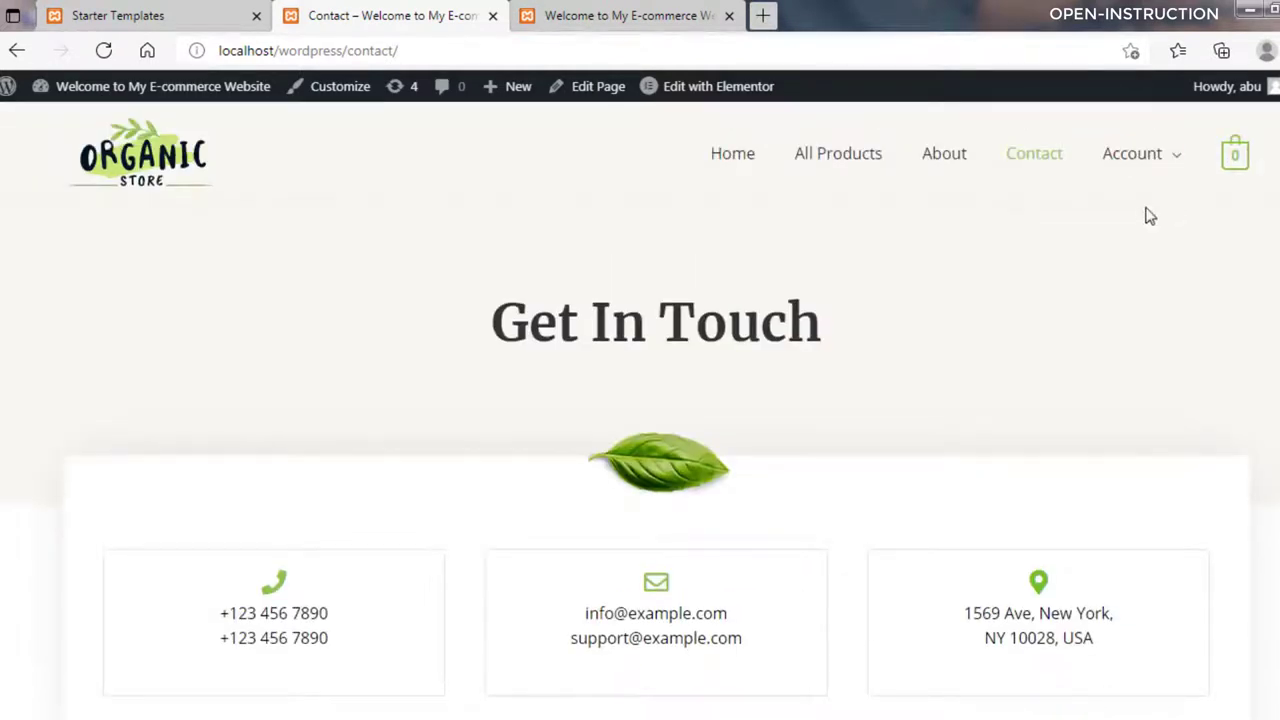
Return to the store's home page and open it for editing with Elementor.
click(740, 158)
scroll(640, 400, down, 2)
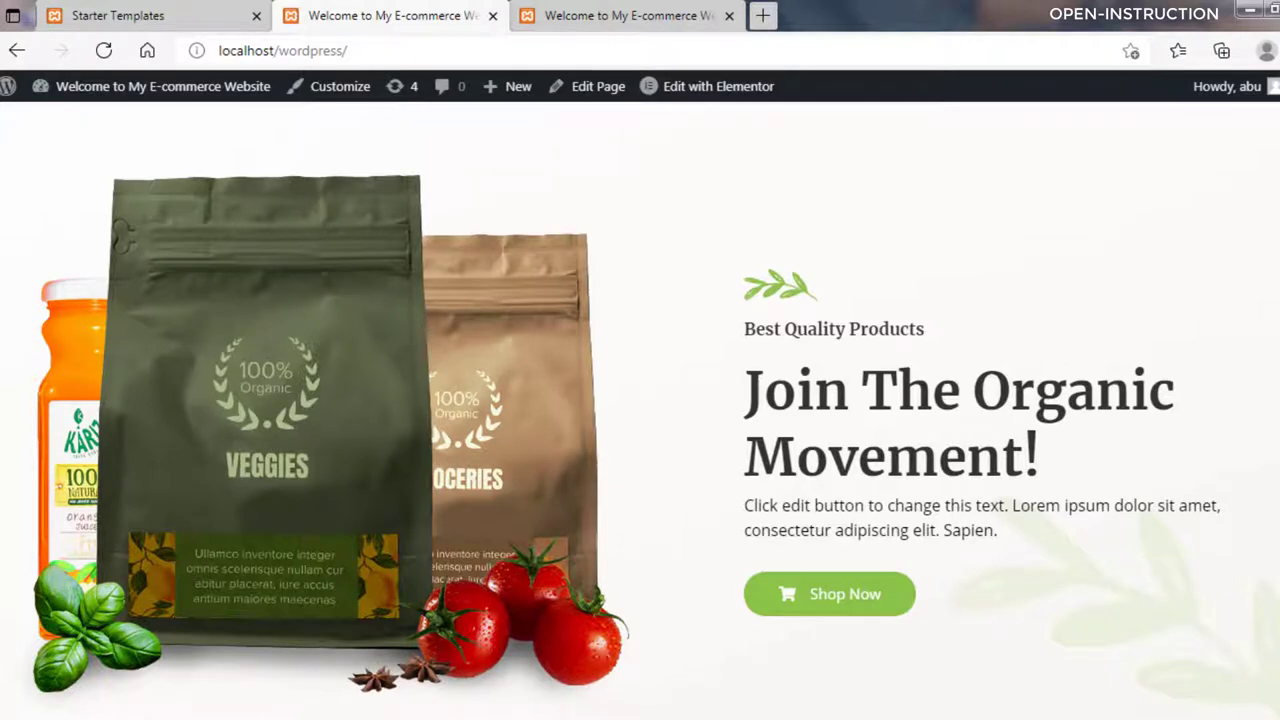
scroll(653, 447, up, 1)
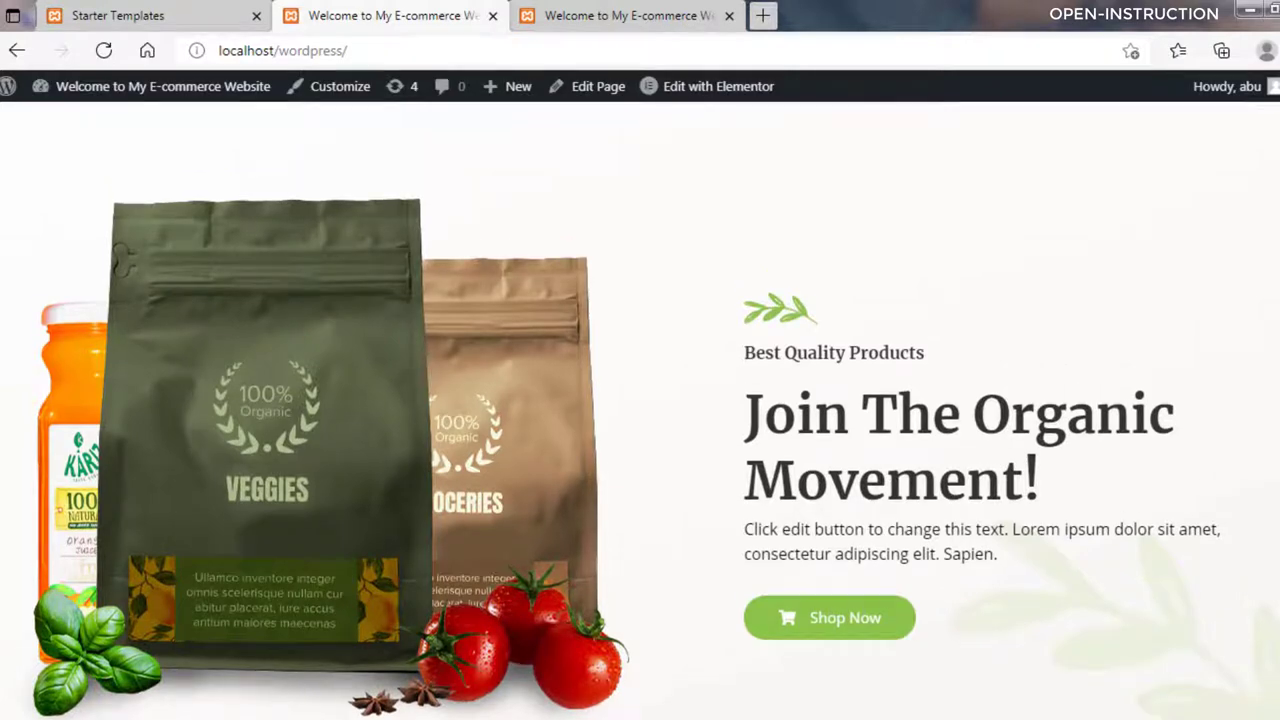
click(700, 92)
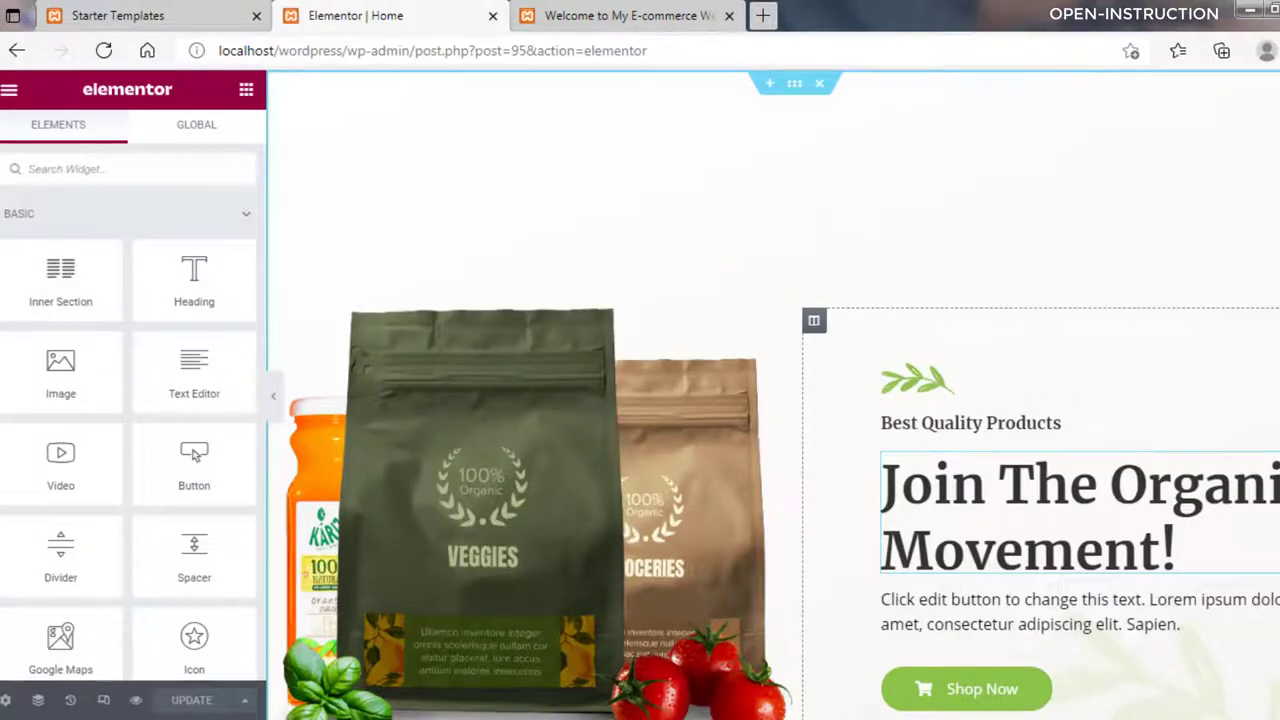
Change the hero heading to "Join to My E-commerce Movement!" and update the home page.
click(1176, 550)
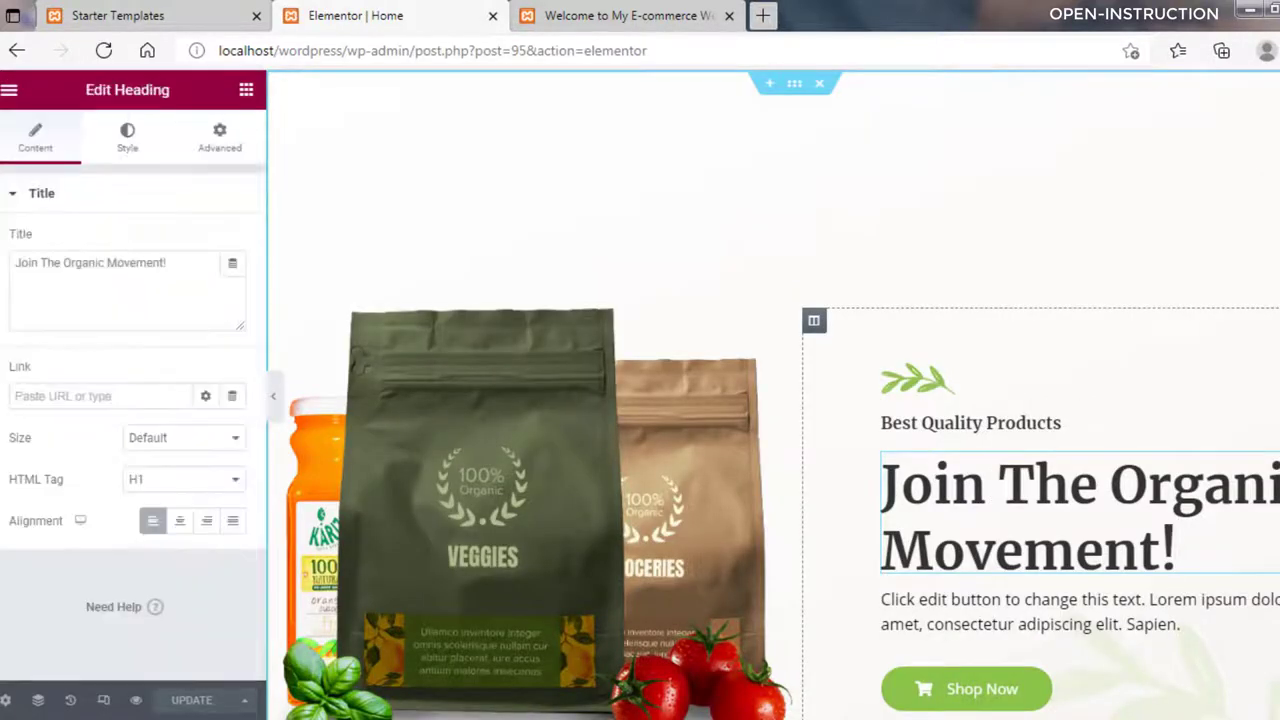
key(BackSpace)
key(BackSpace)
key(BackSpace)
key(BackSpace)
key(BackSpace)
key(BackSpace)
key(BackSpace)
key(BackSpace)
key(BackSpace)
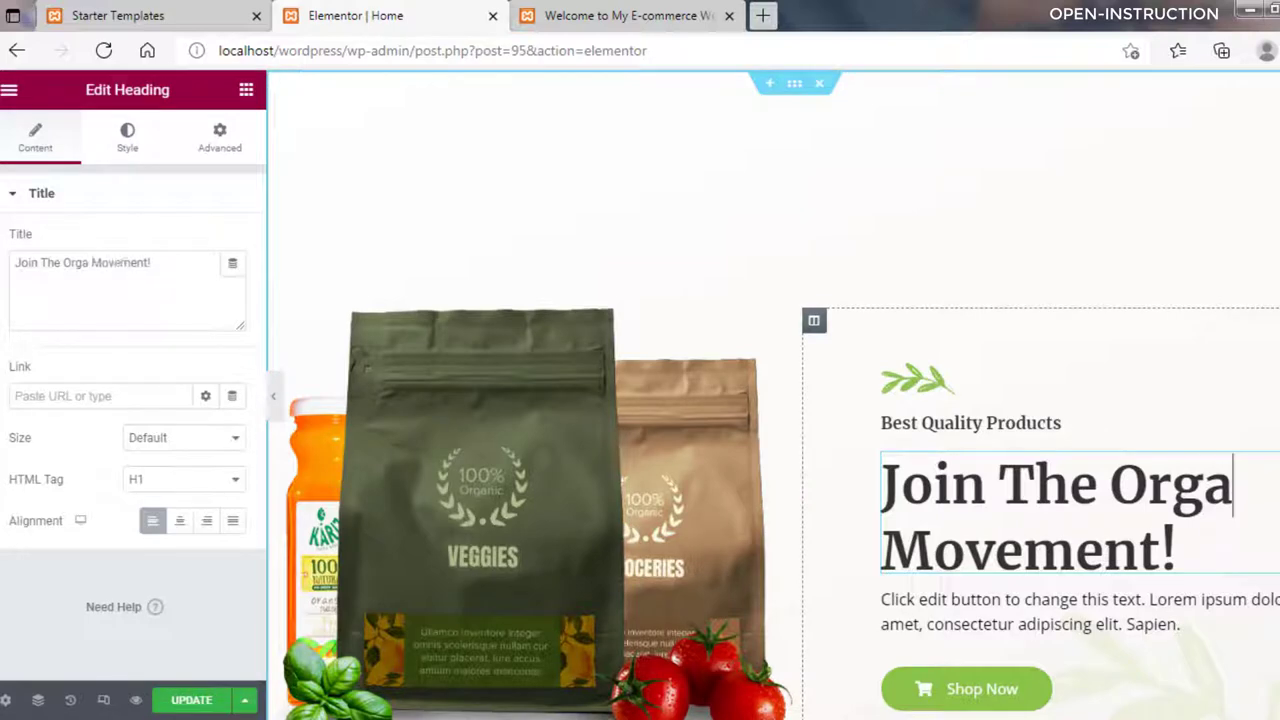
key(BackSpace)
text(o My E-com)
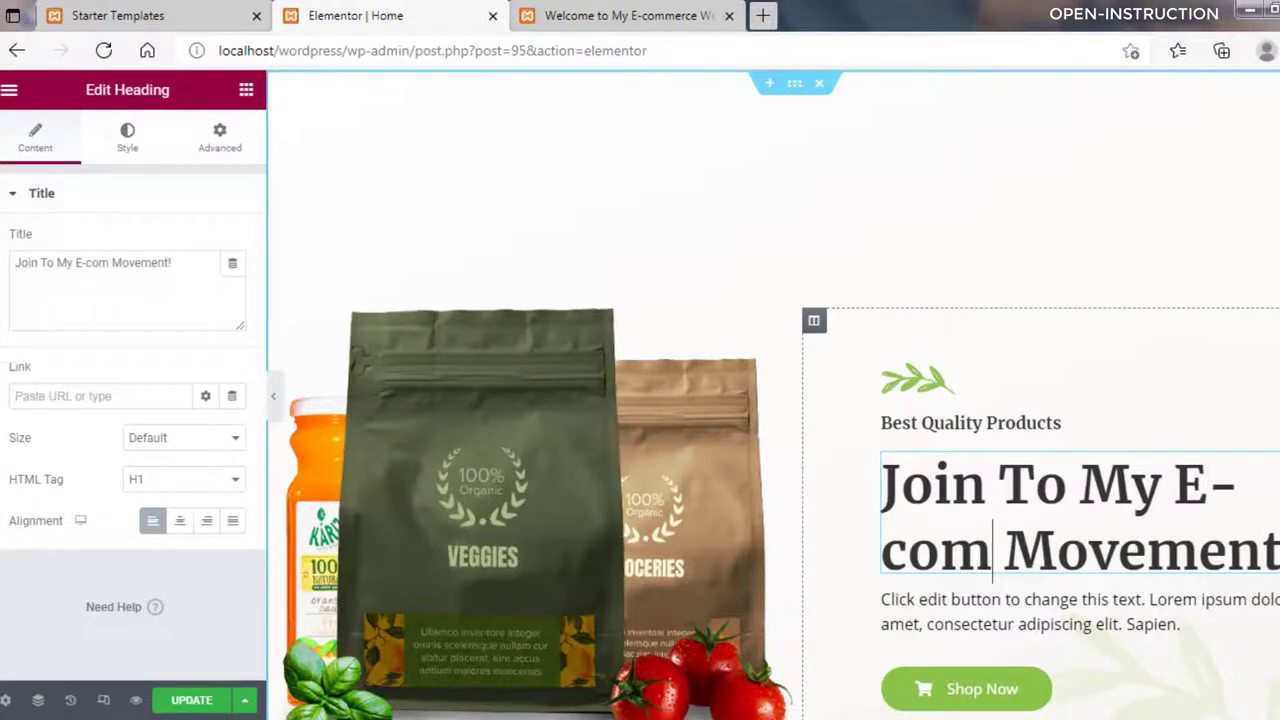
text(merce)
click(1038, 452)
key(BackSpace)
text(t)
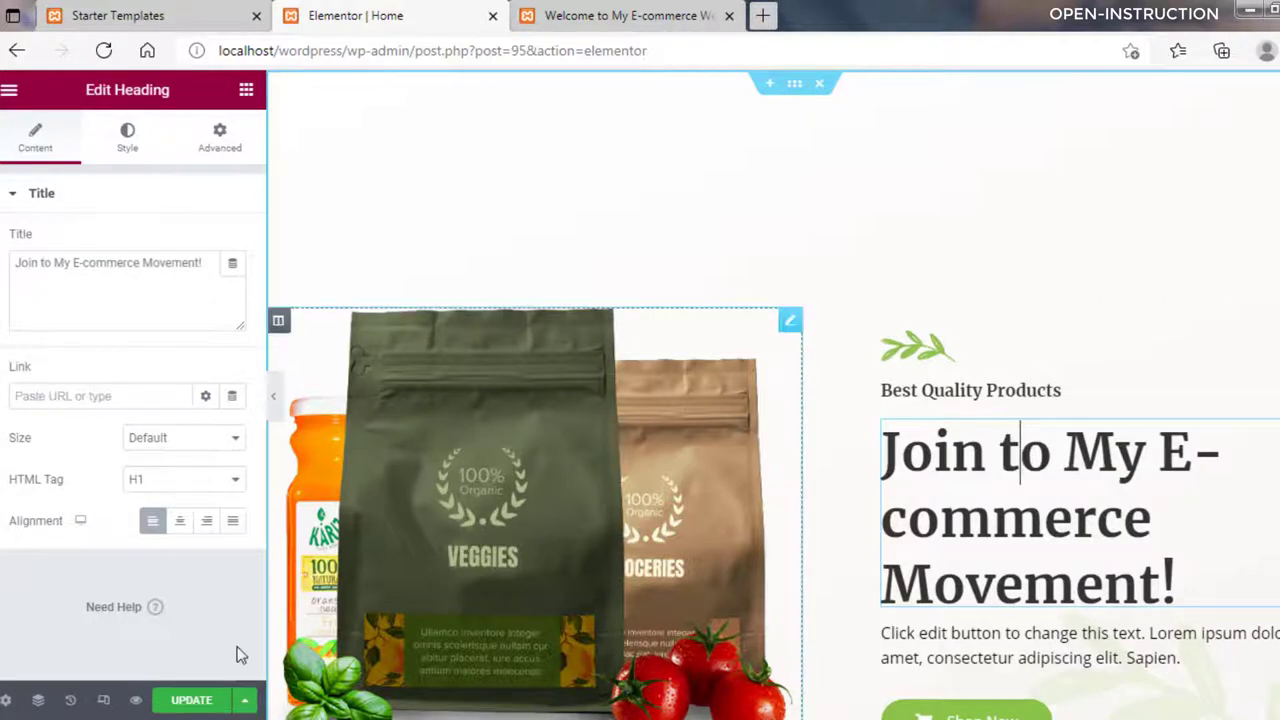
click(192, 703)
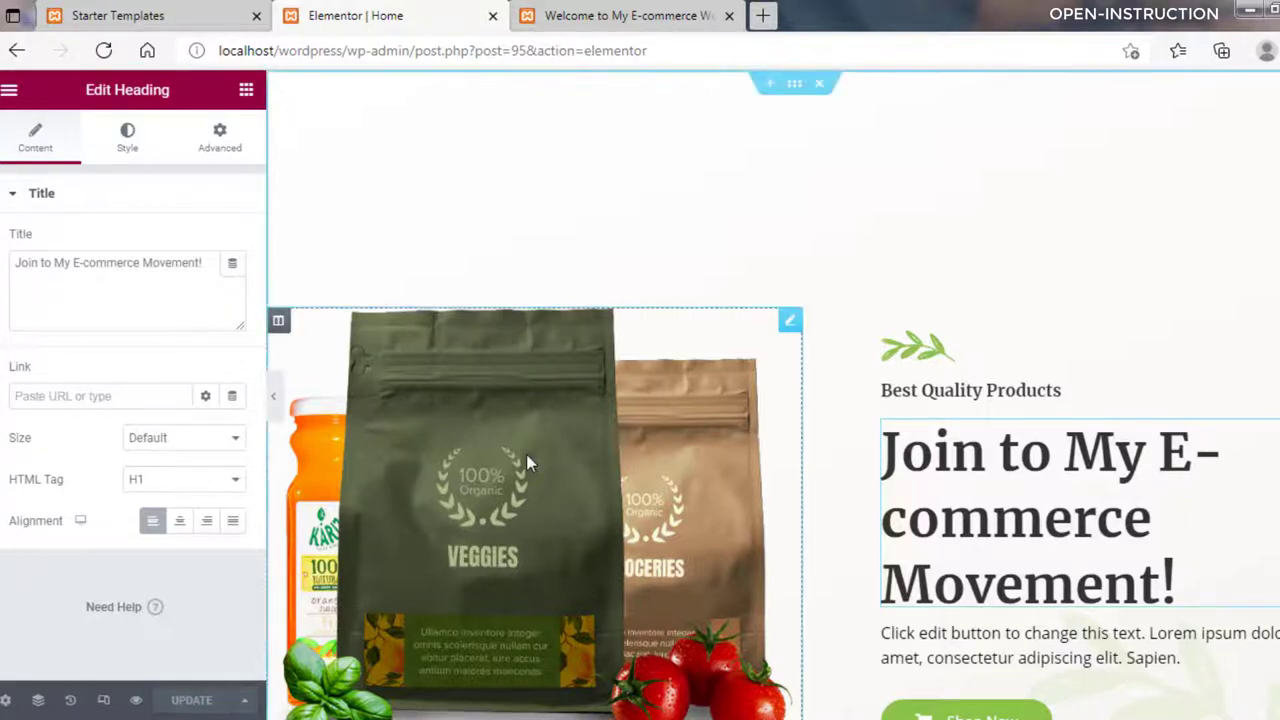
Reload the live home page and check the edited hero heading.
click(595, 12)
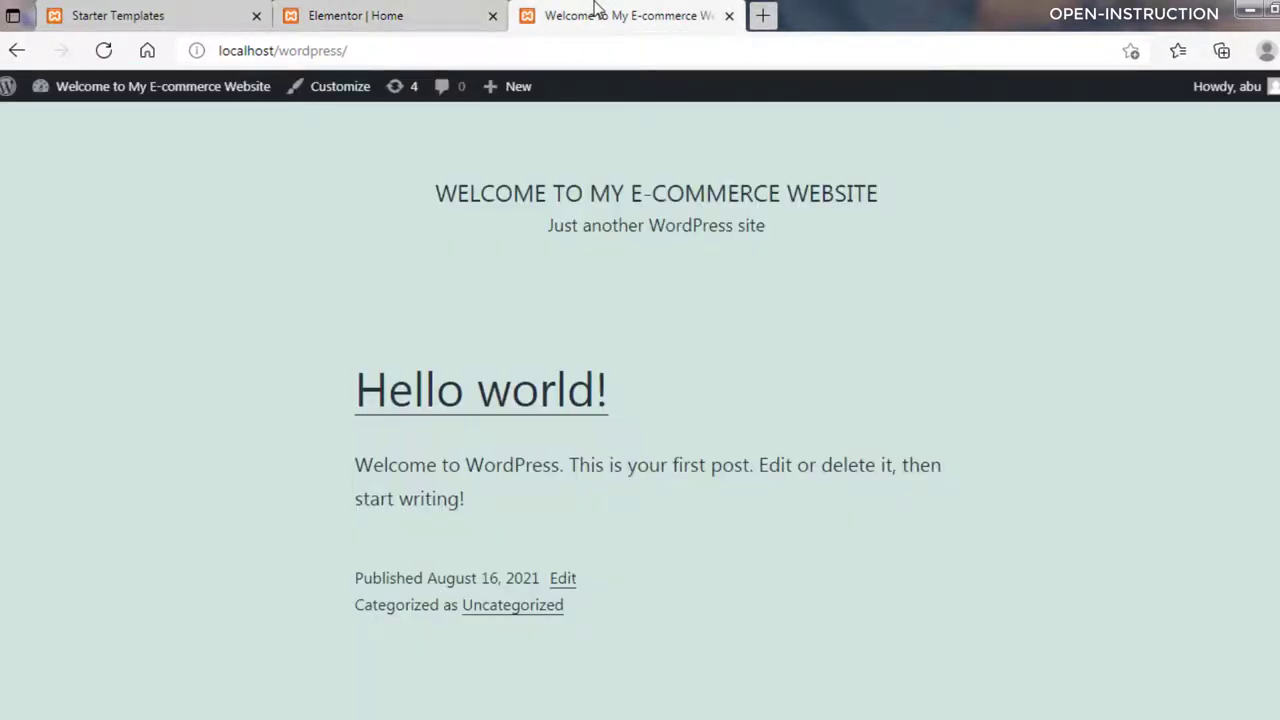
click(104, 51)
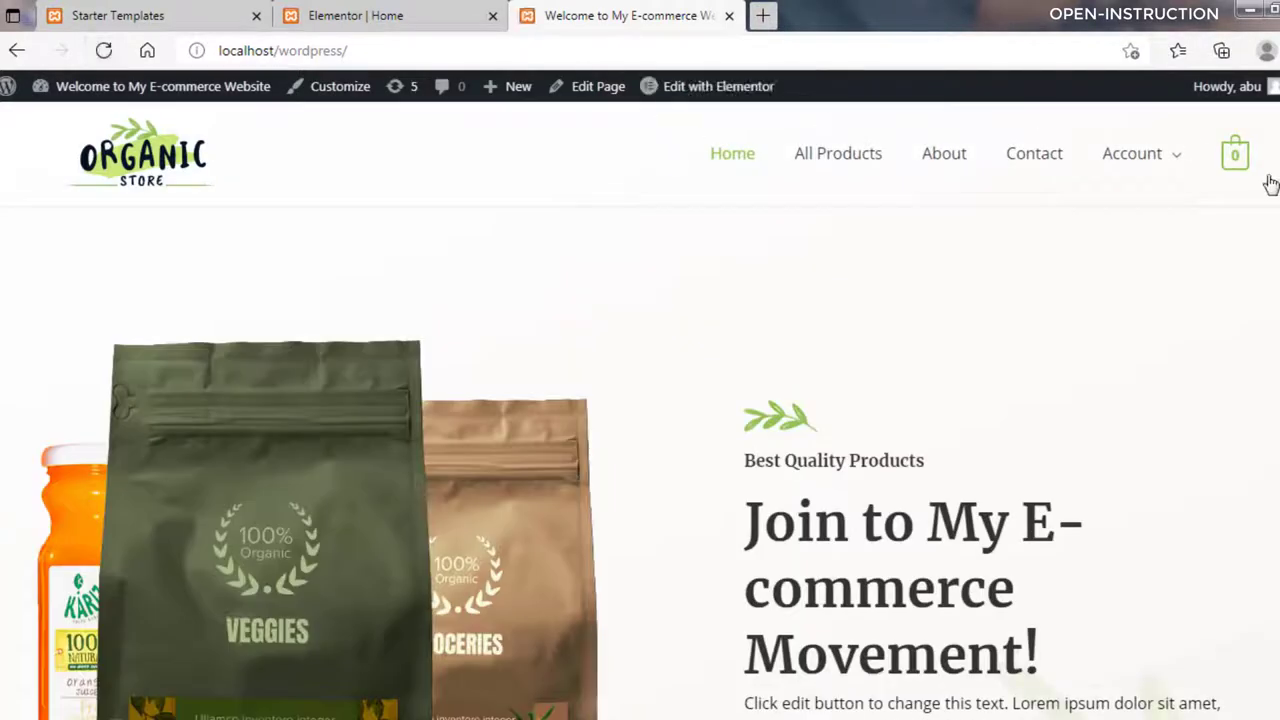
scroll(640, 400, down, 2)
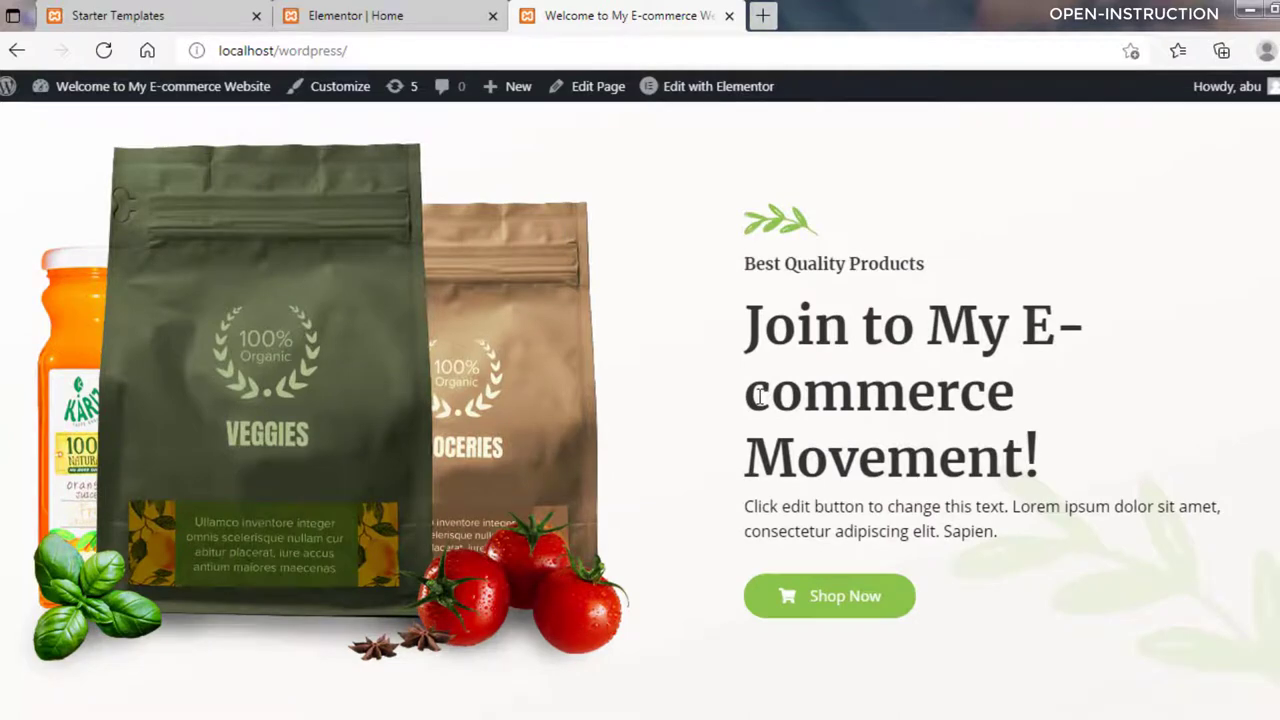
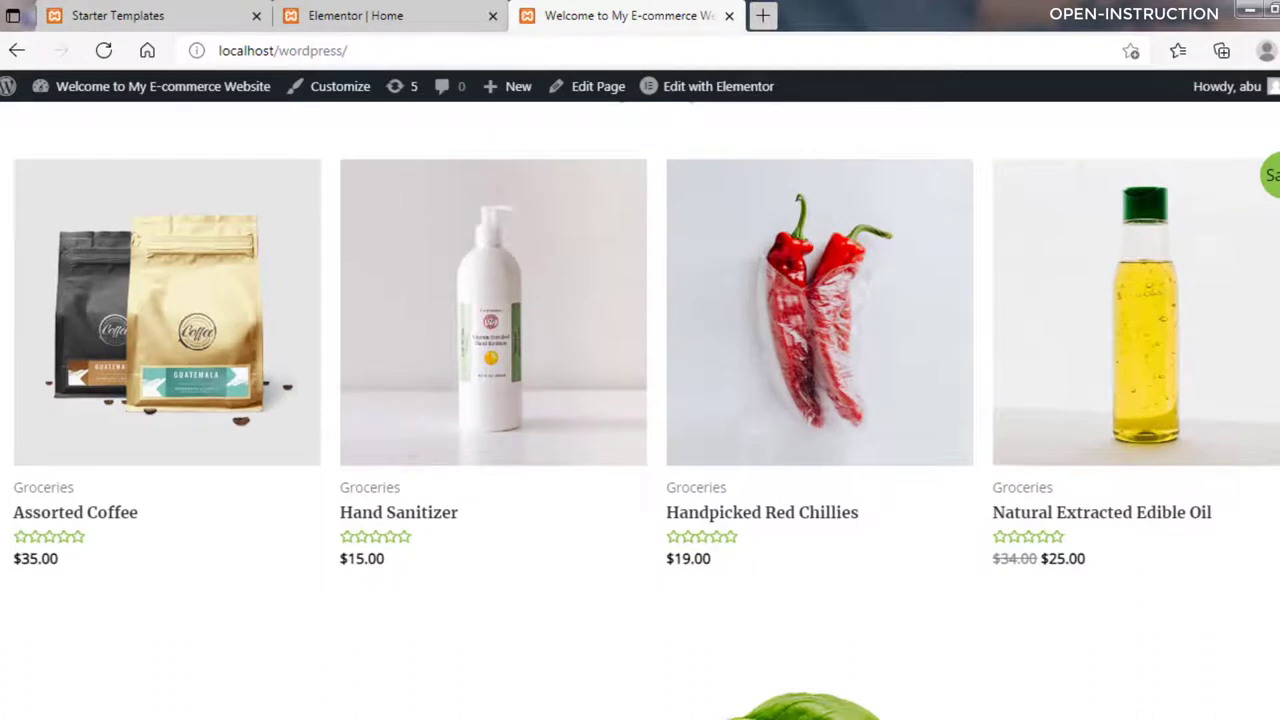
Open the Handpicked Red Chillies product from the home page and add one to the cart.
click(840, 318)
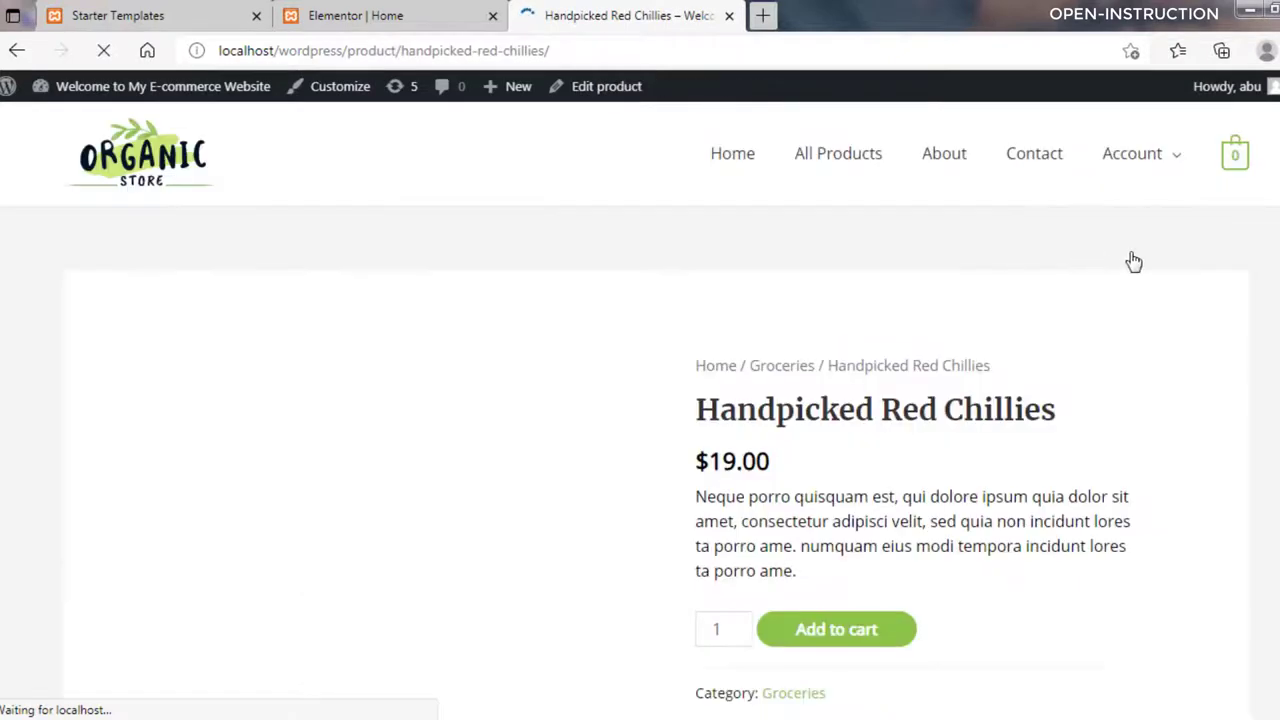
scroll(845, 448, down, 2)
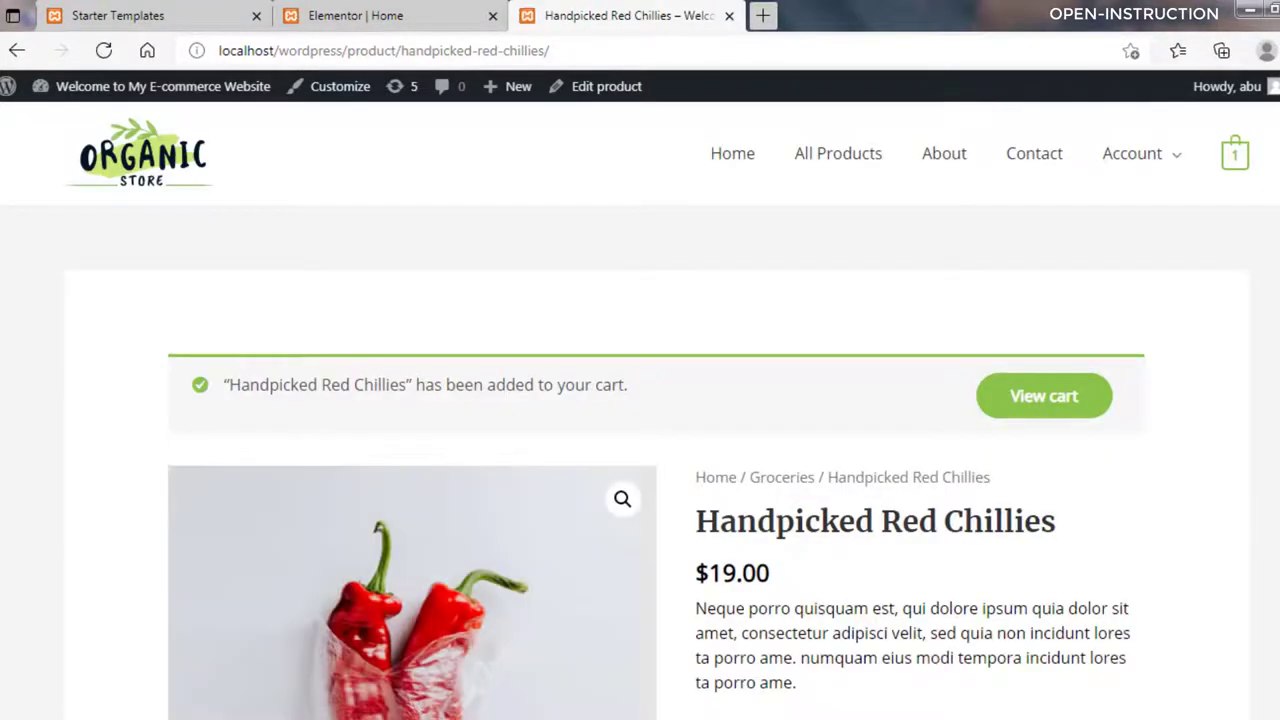
scroll(1060, 400, down, 2)
Open the cart and review the Handpicked Red Chillies line, the cart totals and the checkout option.
click(1062, 257)
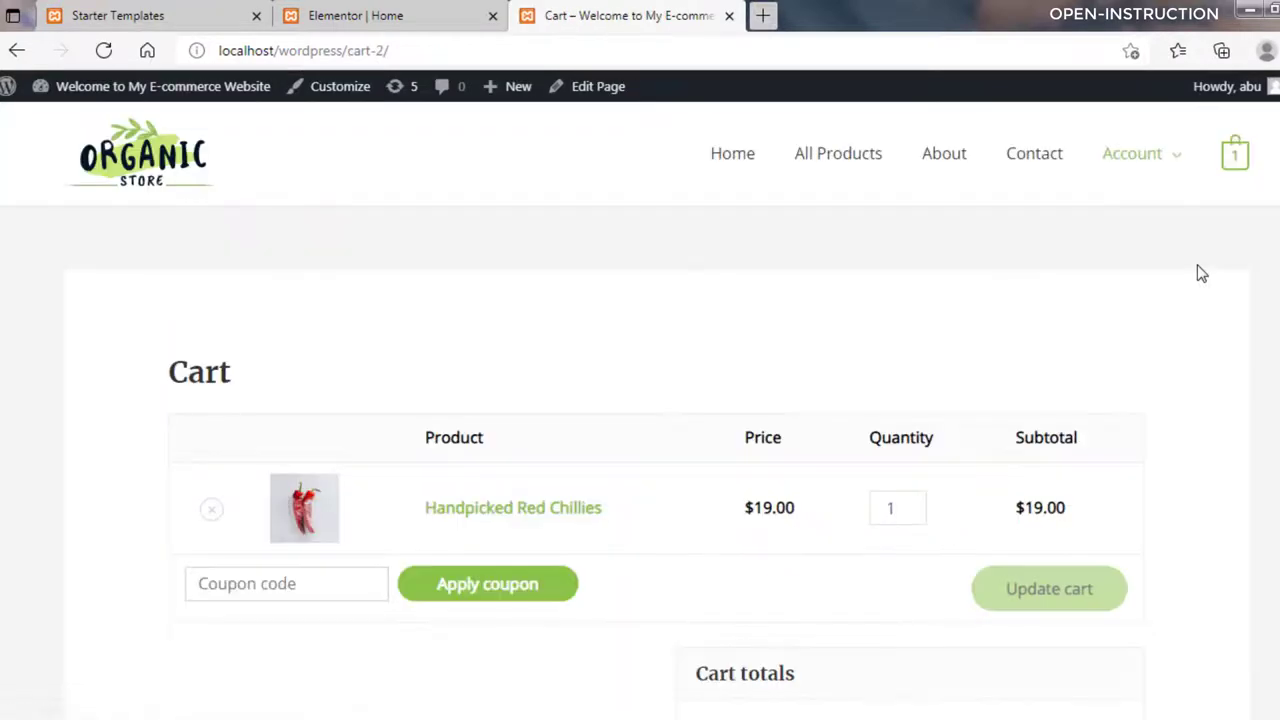
scroll(966, 386, down, 5)
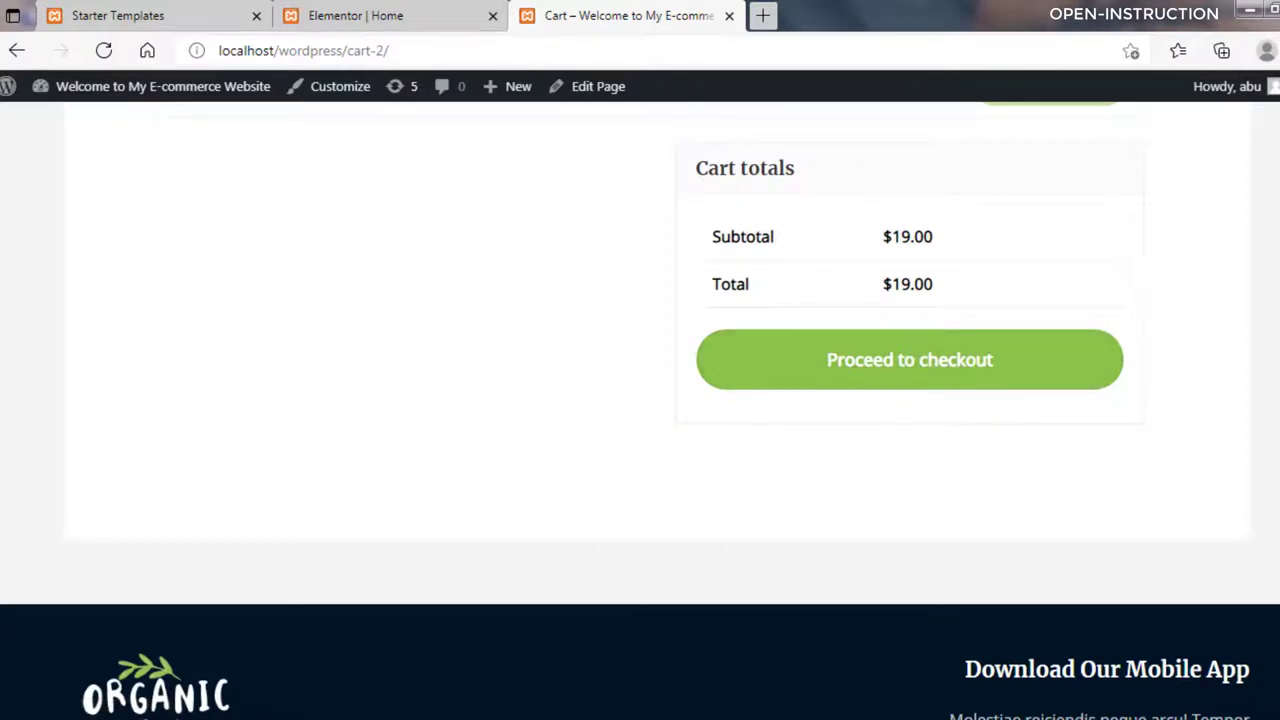
scroll(853, 176, up, 5)
Open the store's All Products page and look through the listed demo products.
click(853, 176)
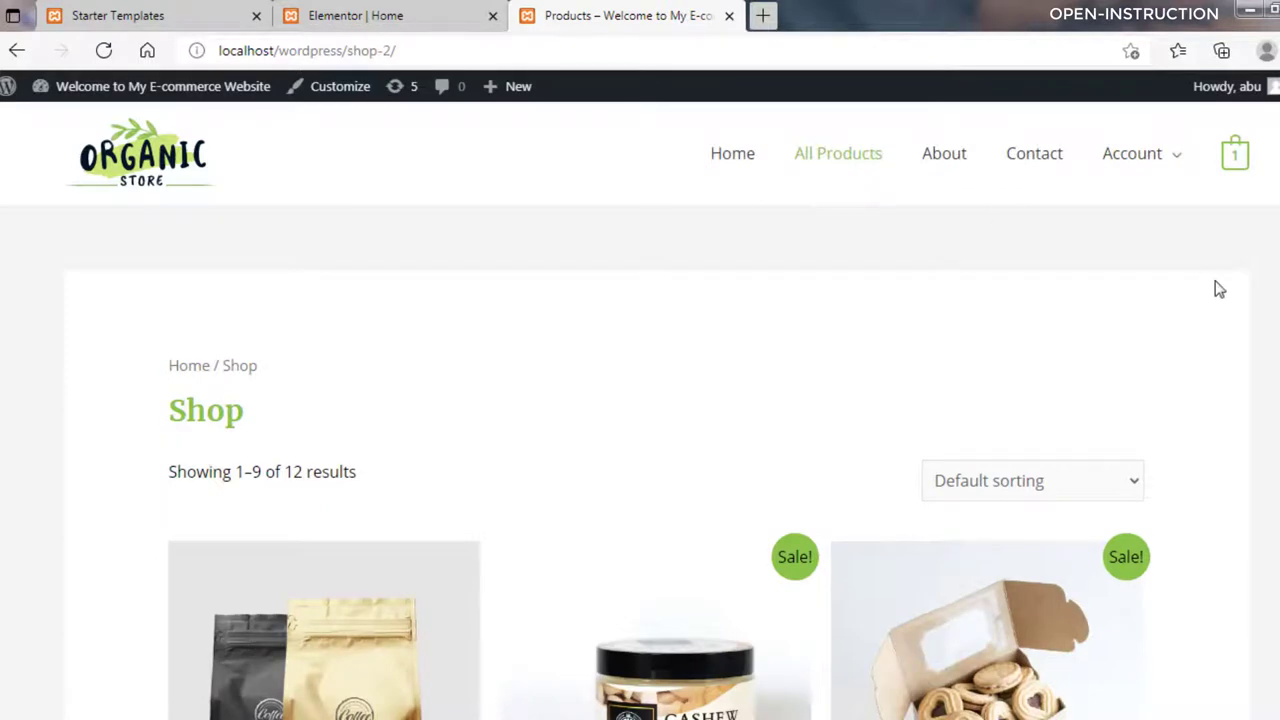
scroll(640, 410, down, 12)
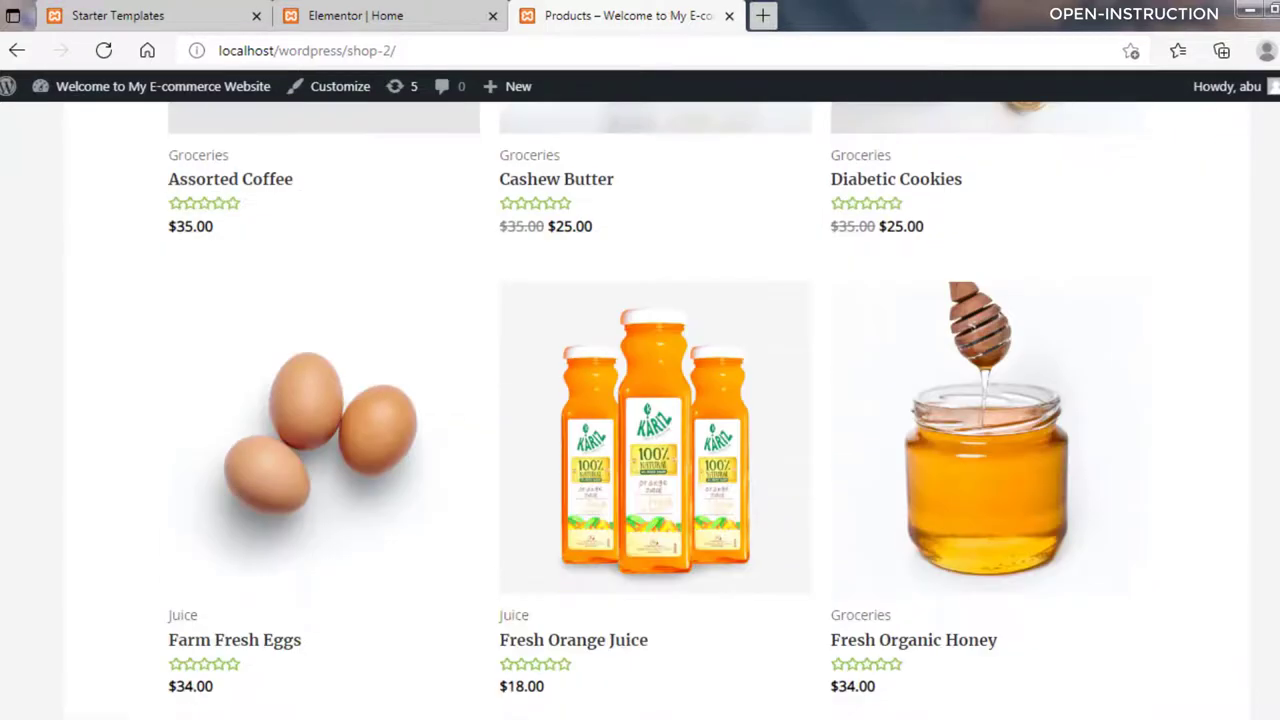
scroll(640, 410, down, 3)
scroll(640, 410, up, 8)
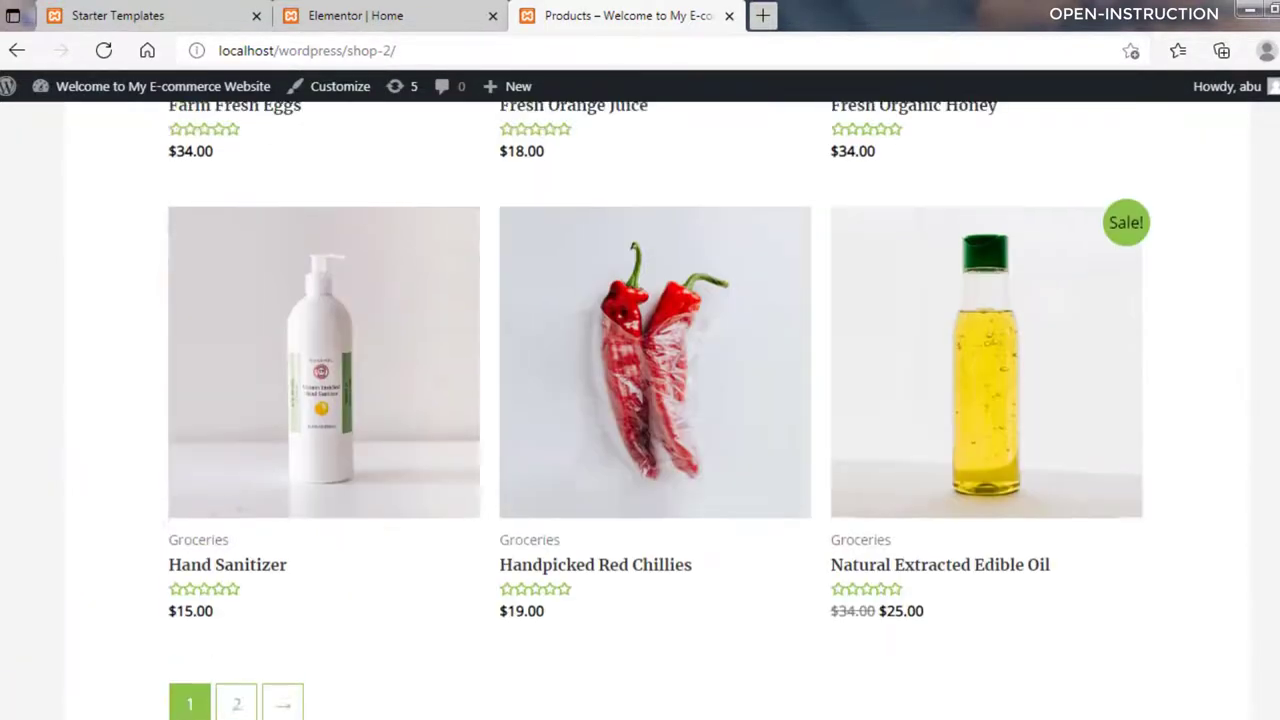
scroll(640, 410, up, 8)
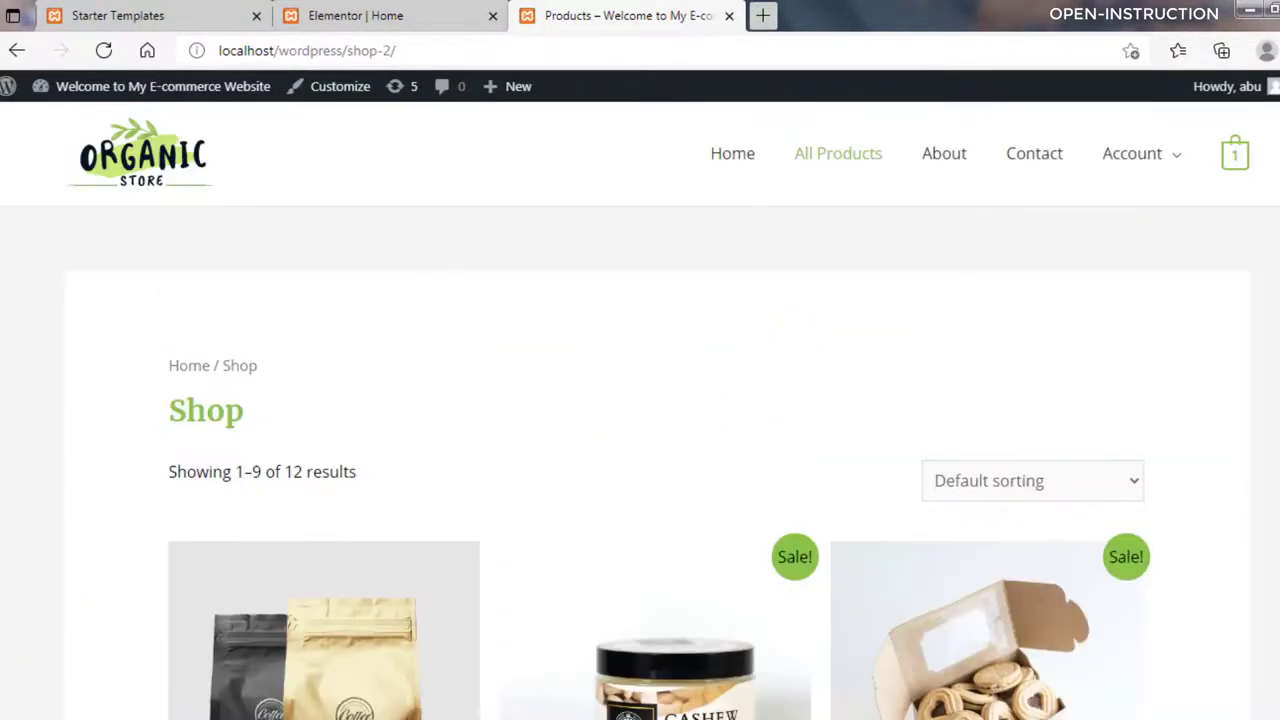
Open the WordPress admin product list, select all the demo products and move them to the Trash in bulk.
click(440, 8)
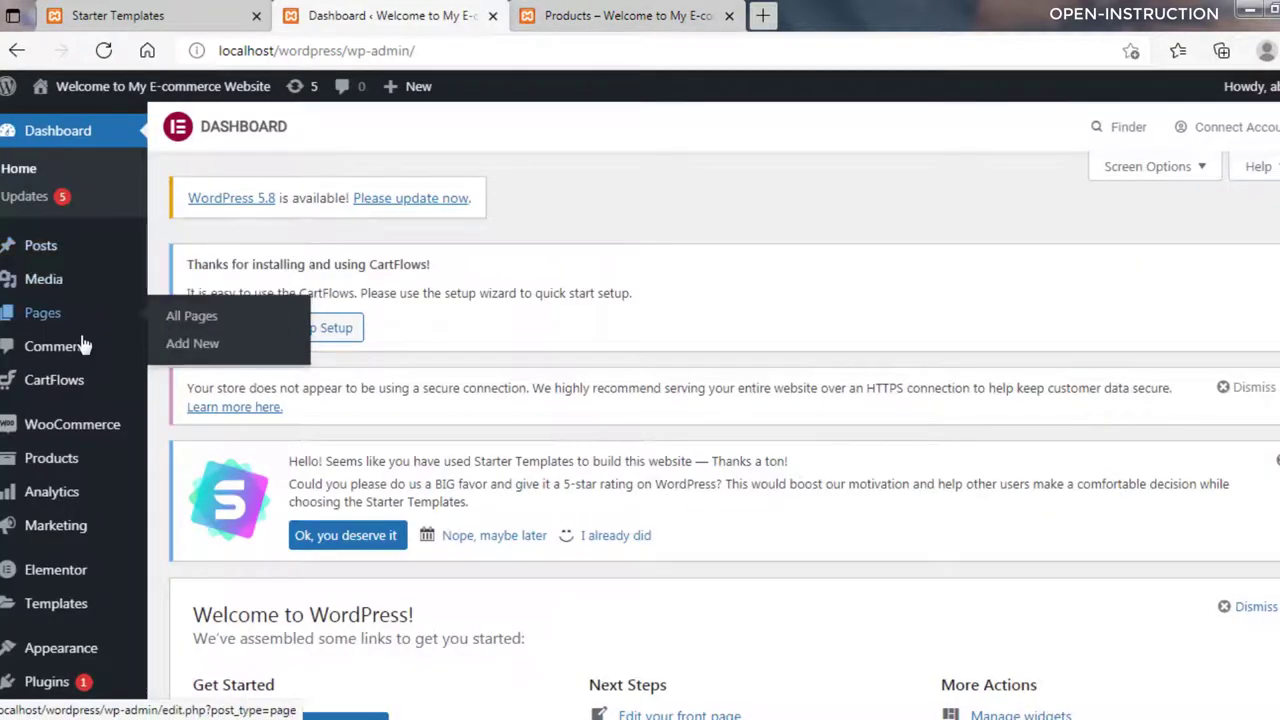
click(68, 466)
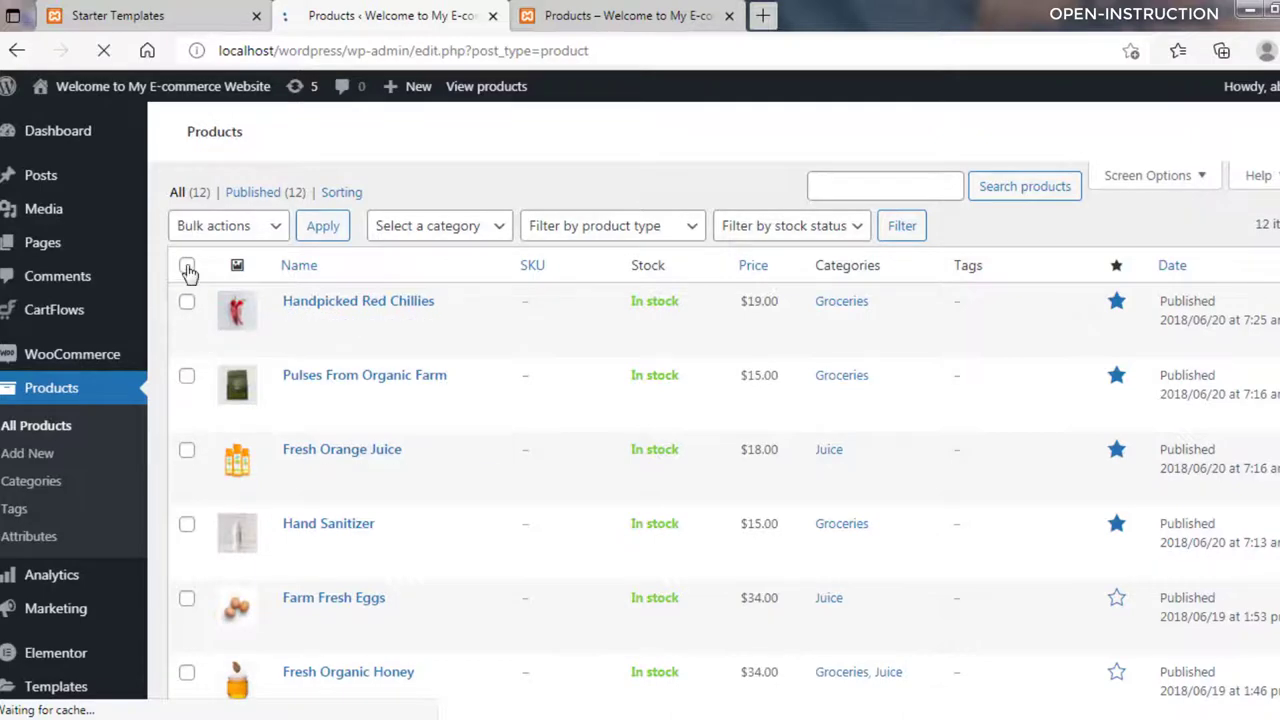
click(187, 522)
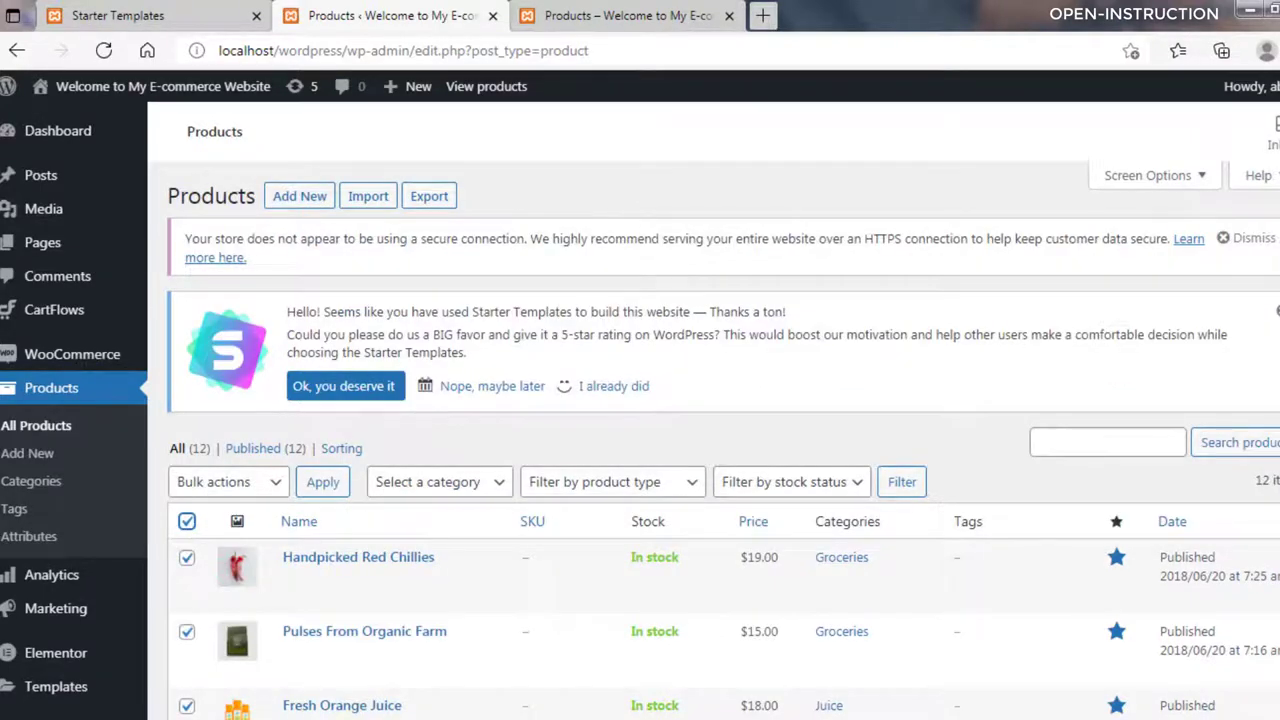
scroll(640, 410, down, 8)
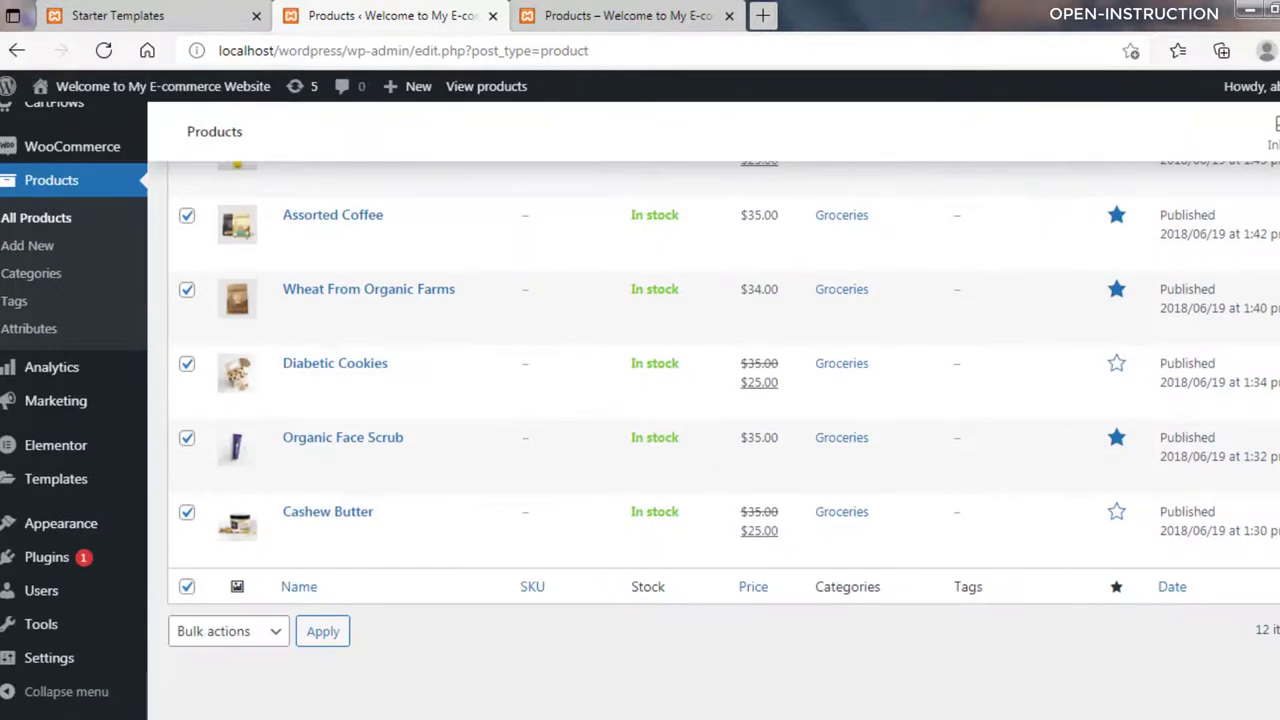
scroll(640, 410, up, 8)
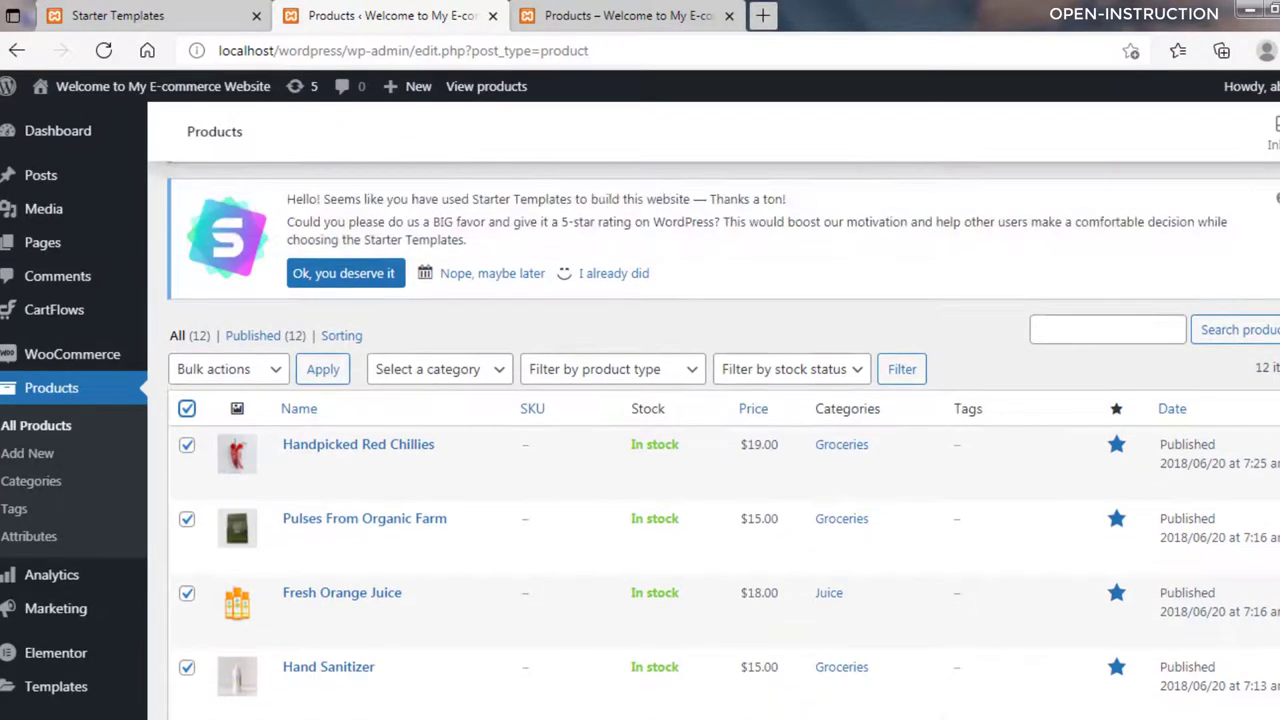
click(280, 372)
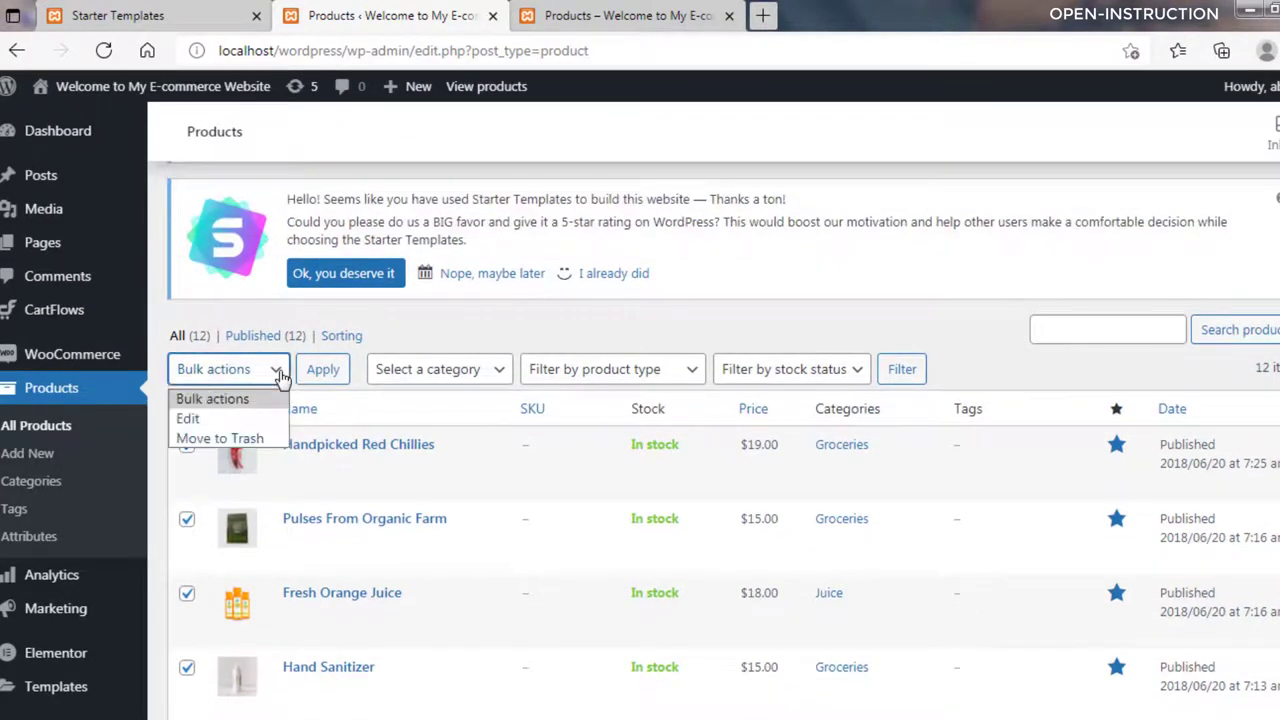
click(220, 438)
click(329, 376)
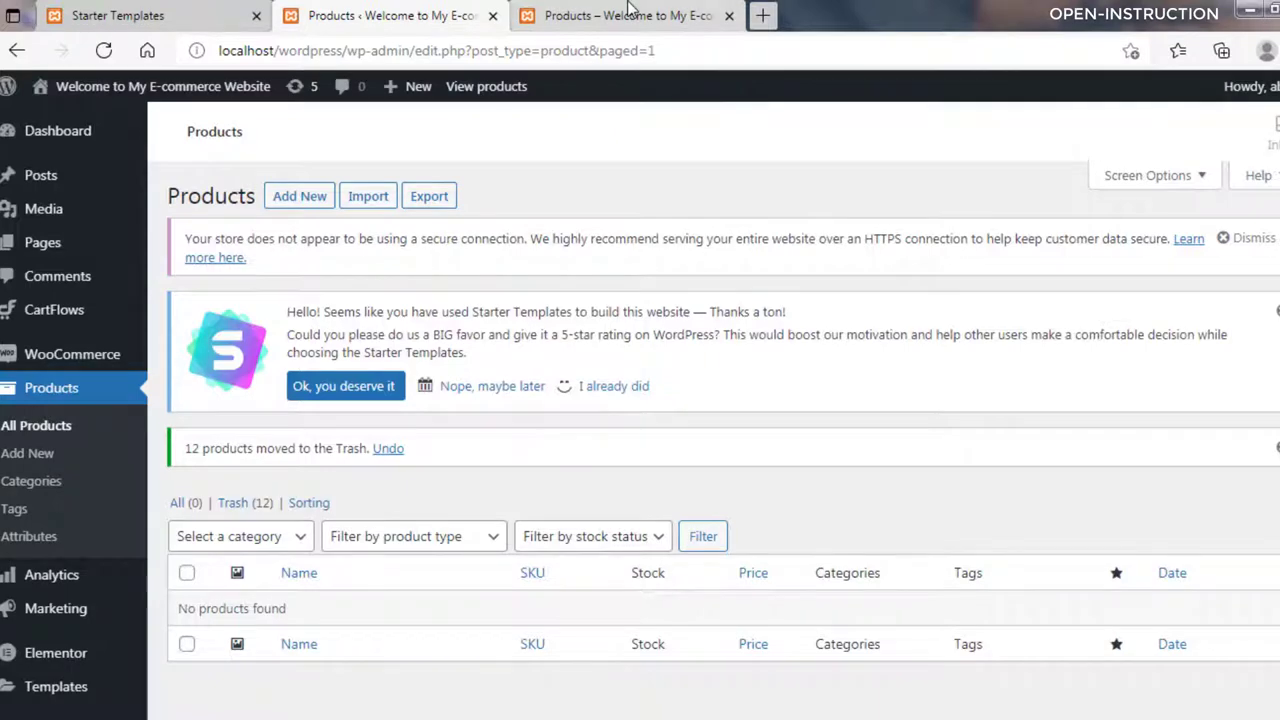
Reload the store's Shop page to check its product listing and return to the admin product list.
click(630, 15)
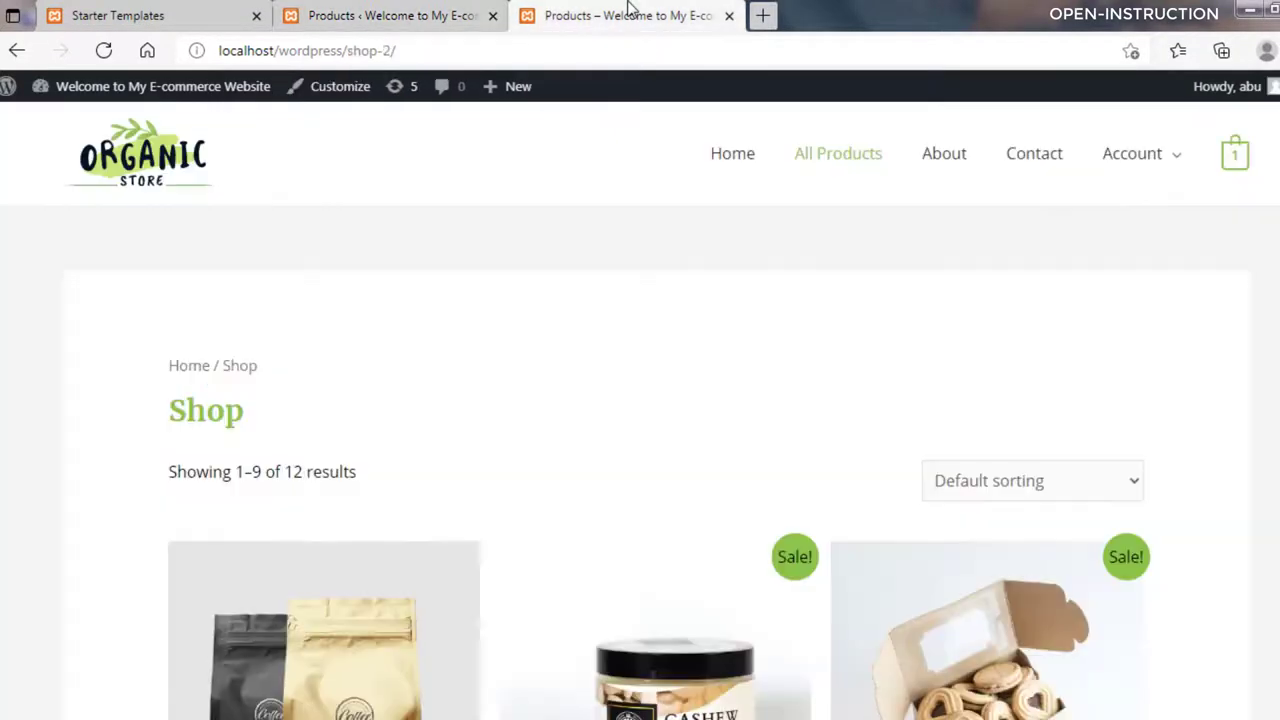
click(103, 50)
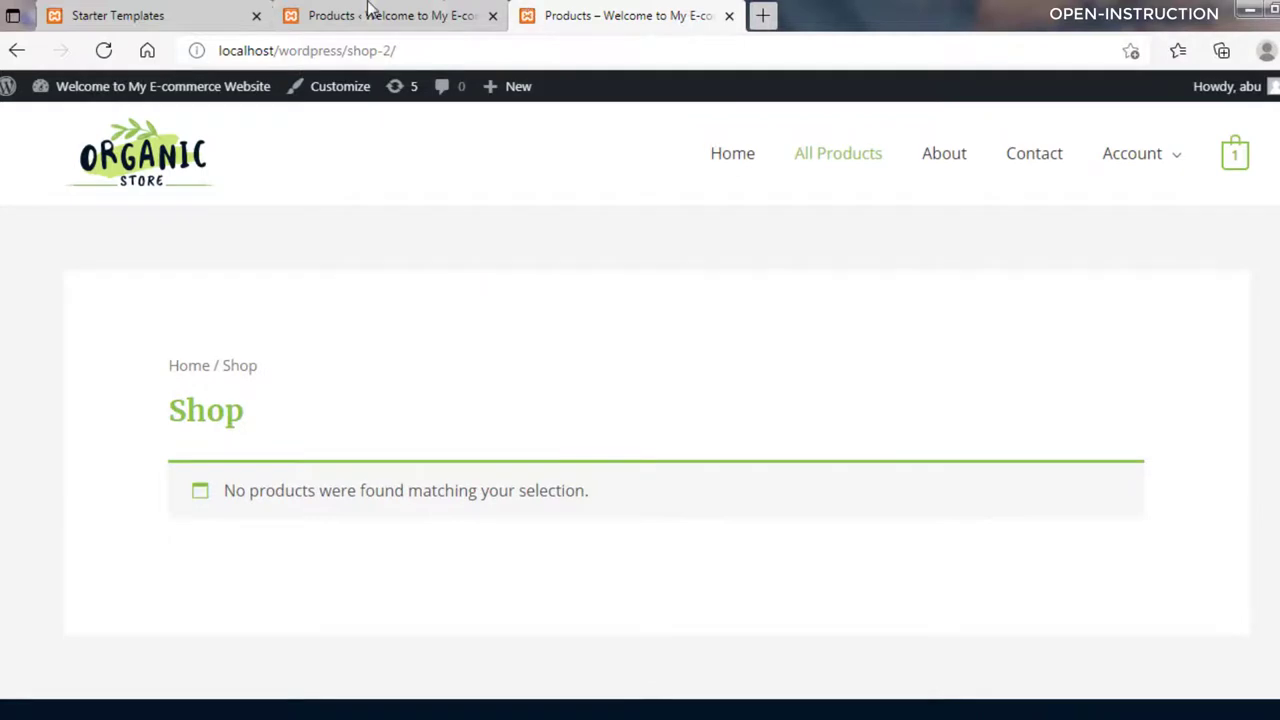
click(370, 14)
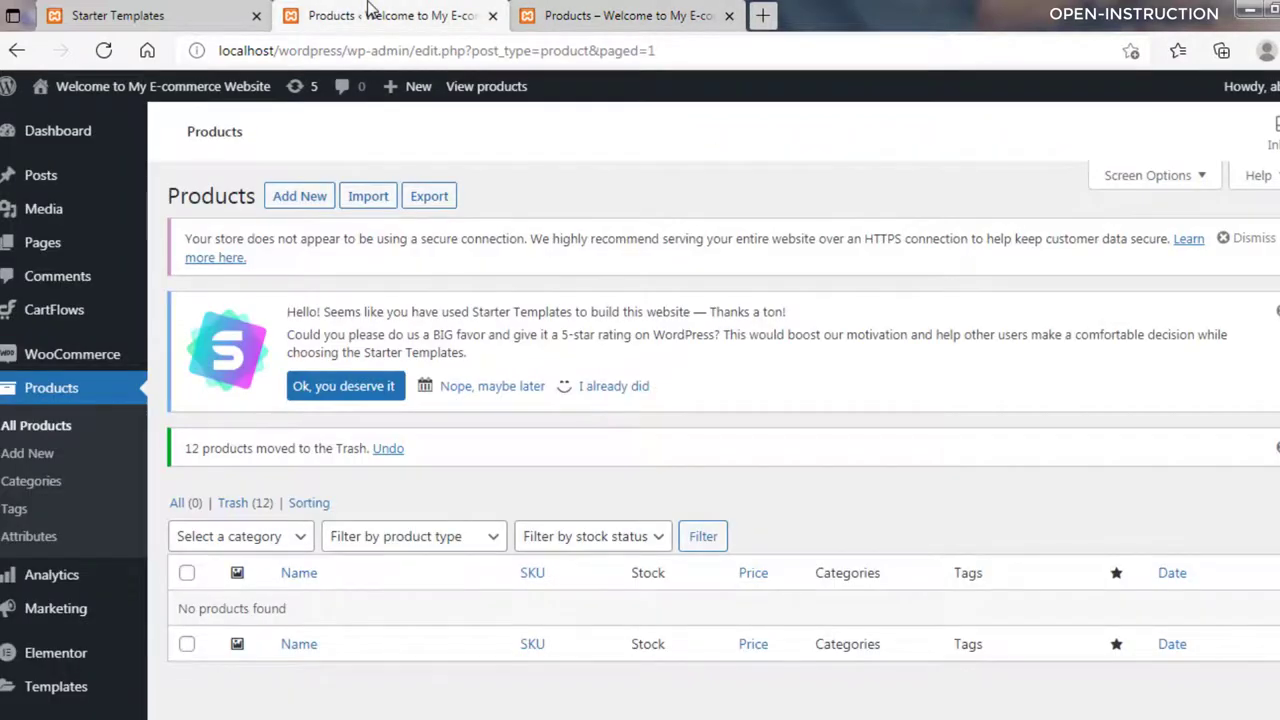
Start a new product and name it "Jeans".
click(25, 464)
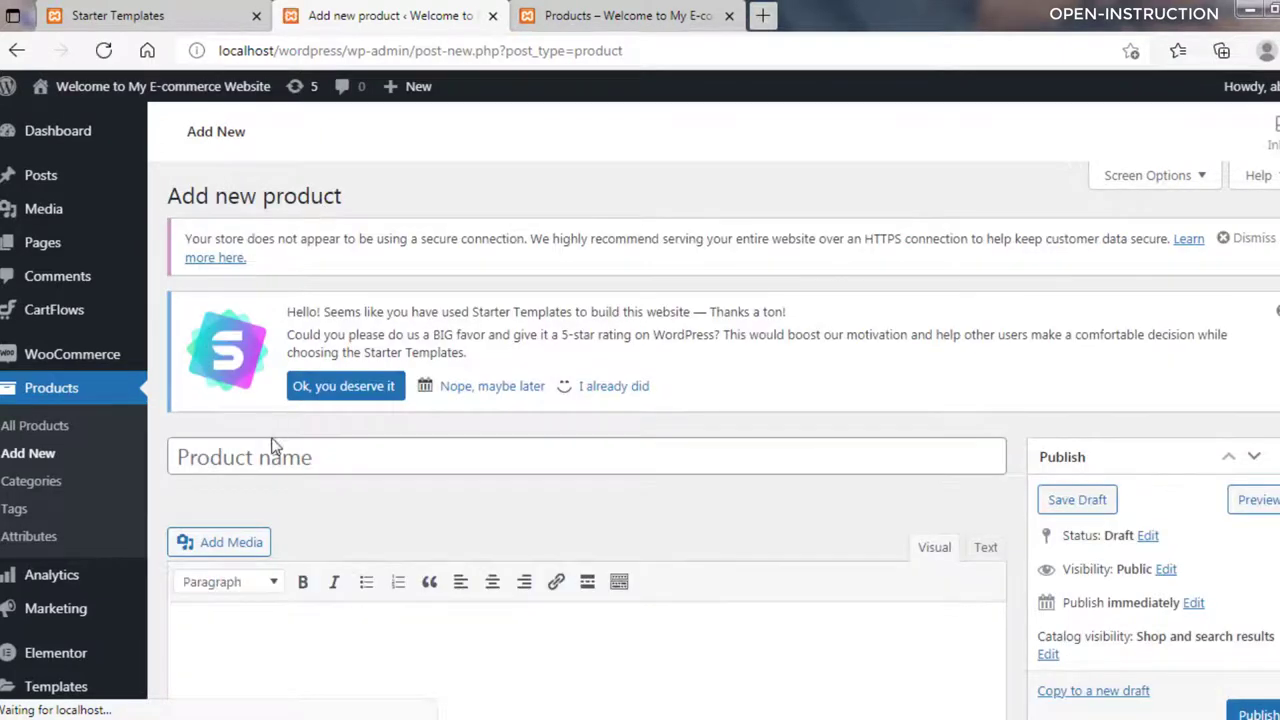
click(273, 455)
text(J)
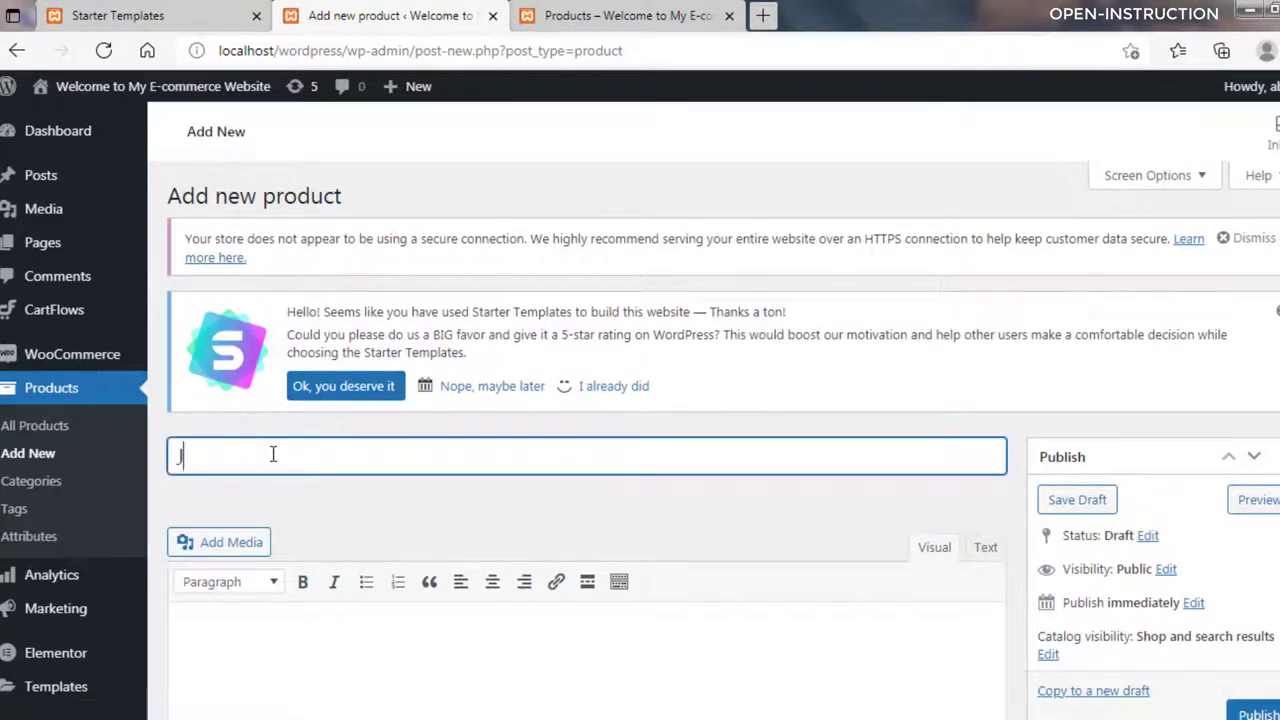
text(eans)
Set the Jeans product's regular price to $650.
scroll(640, 410, down, 6)
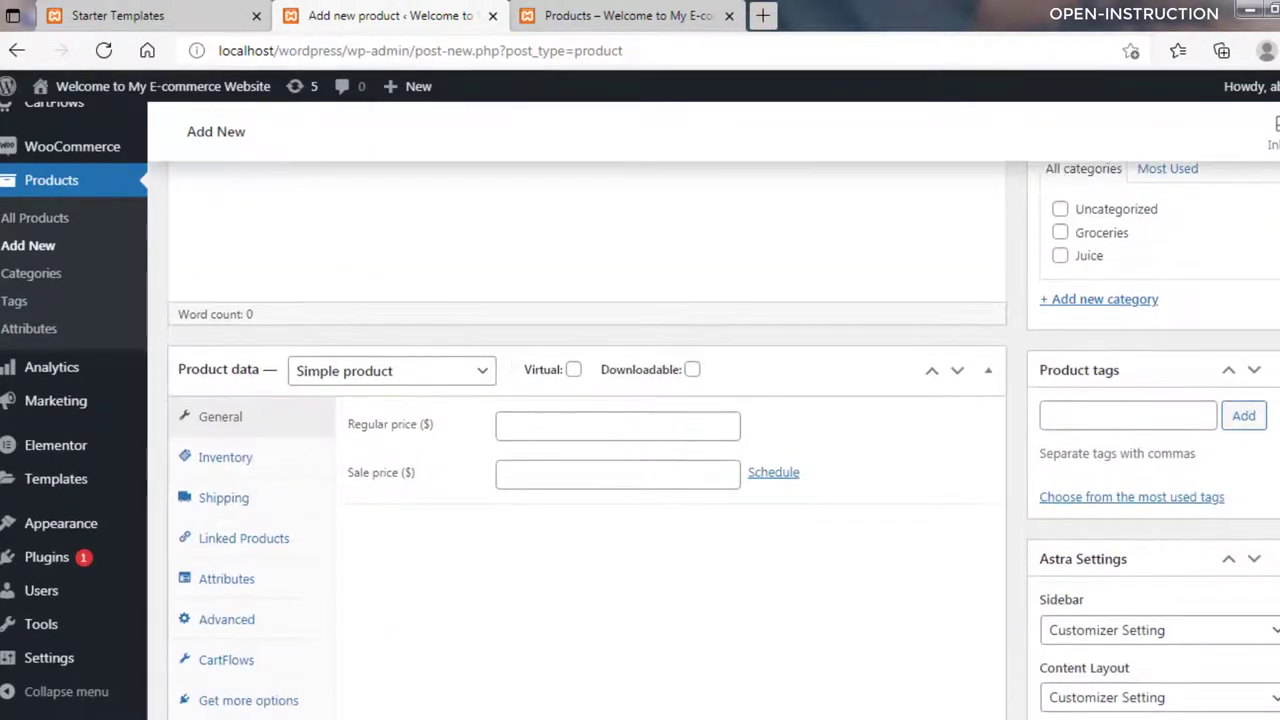
click(552, 428)
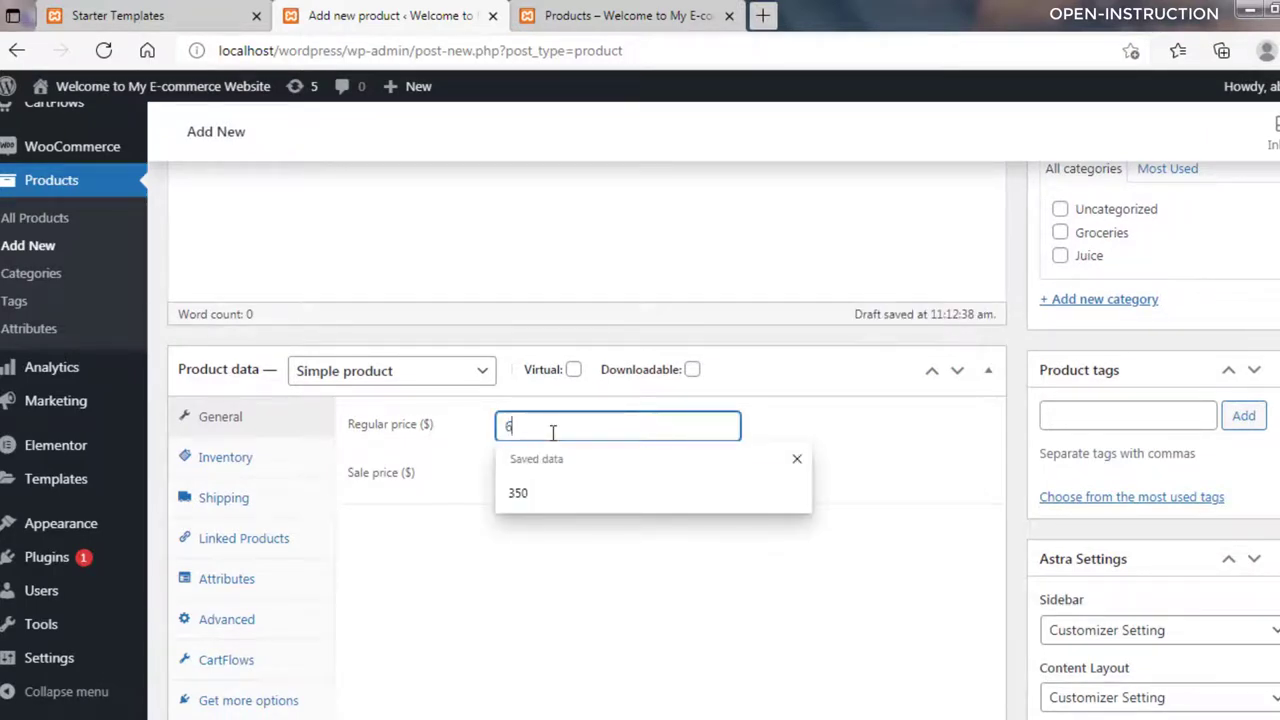
text(650)
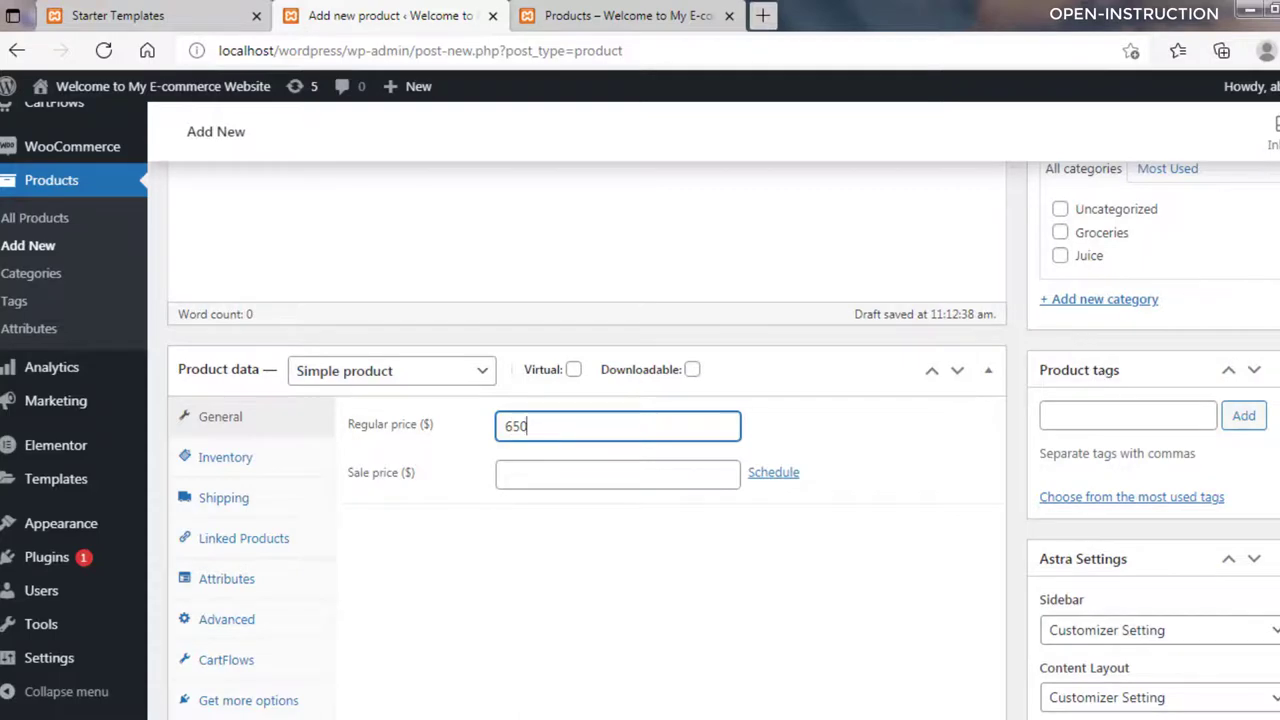
Write a product short description presenting jeans as a type of trousers, typically made from cloth, with a particular style called "blue jeans".
scroll(586, 430, down, 5)
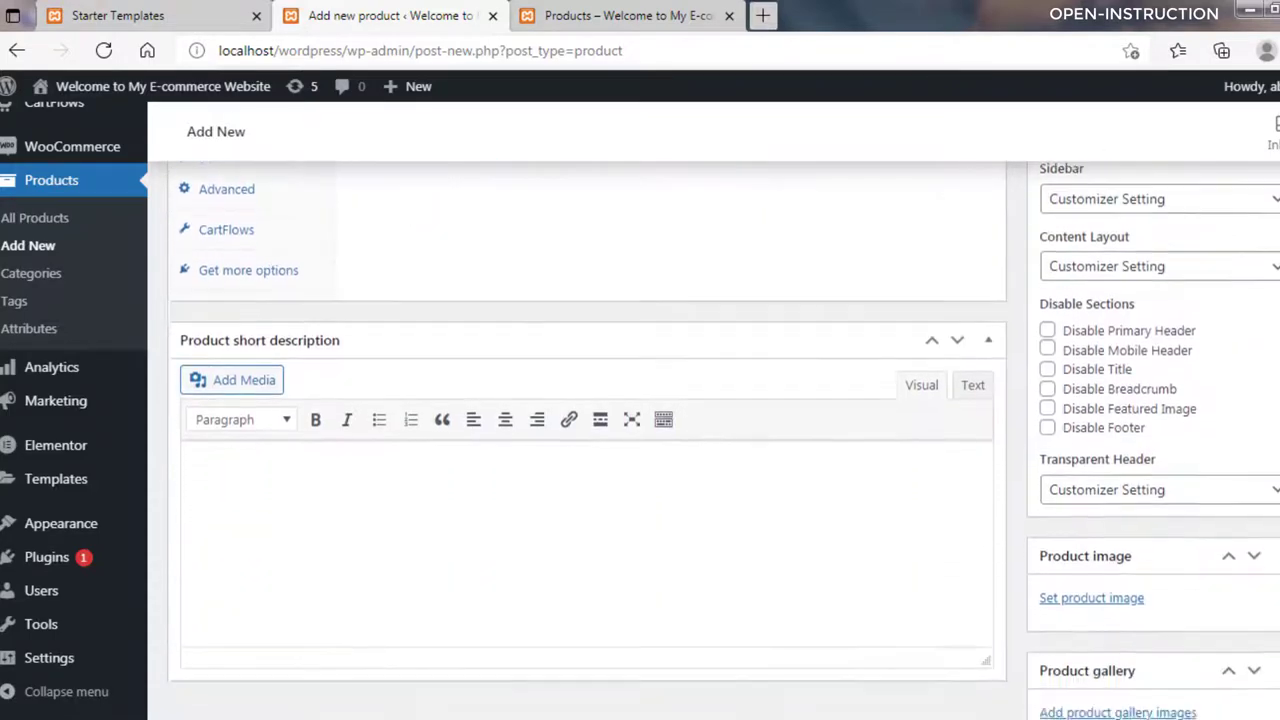
click(352, 442)
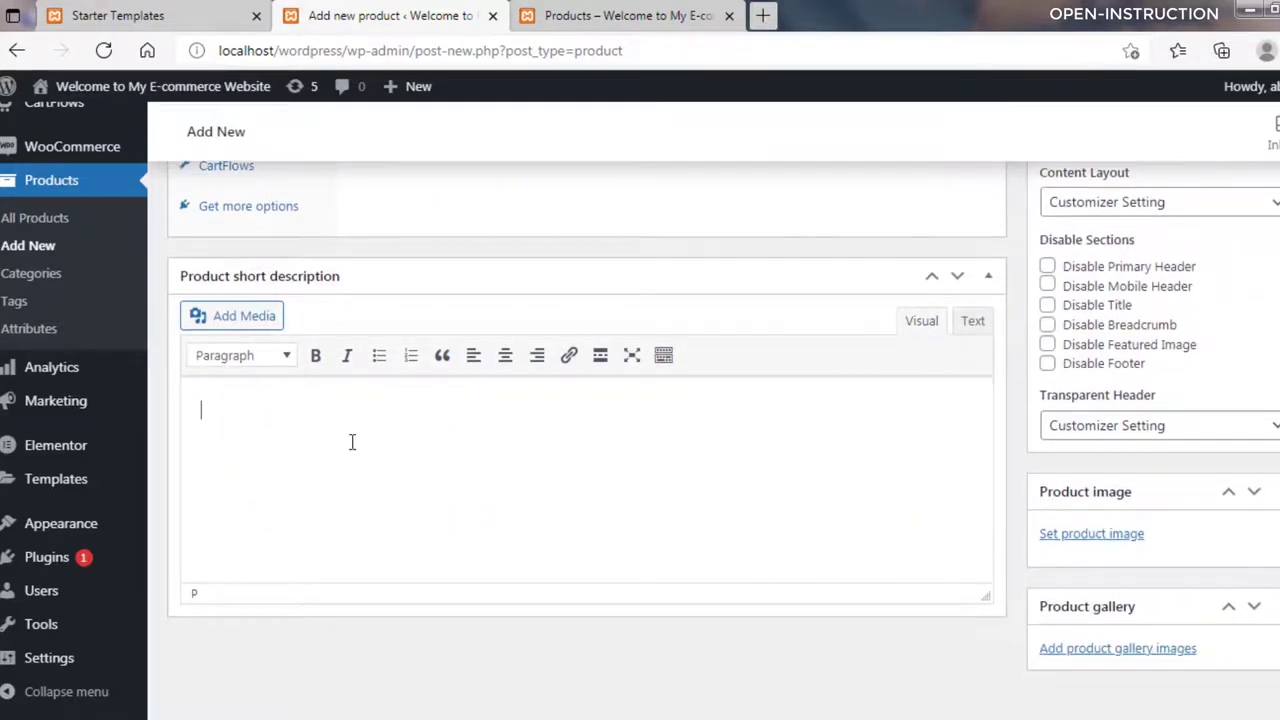
text(Jeans are a type of or trousers, typically made from or cloth. Often the term "jeans" refers to a particular style of trousers, called "blue jeans".)
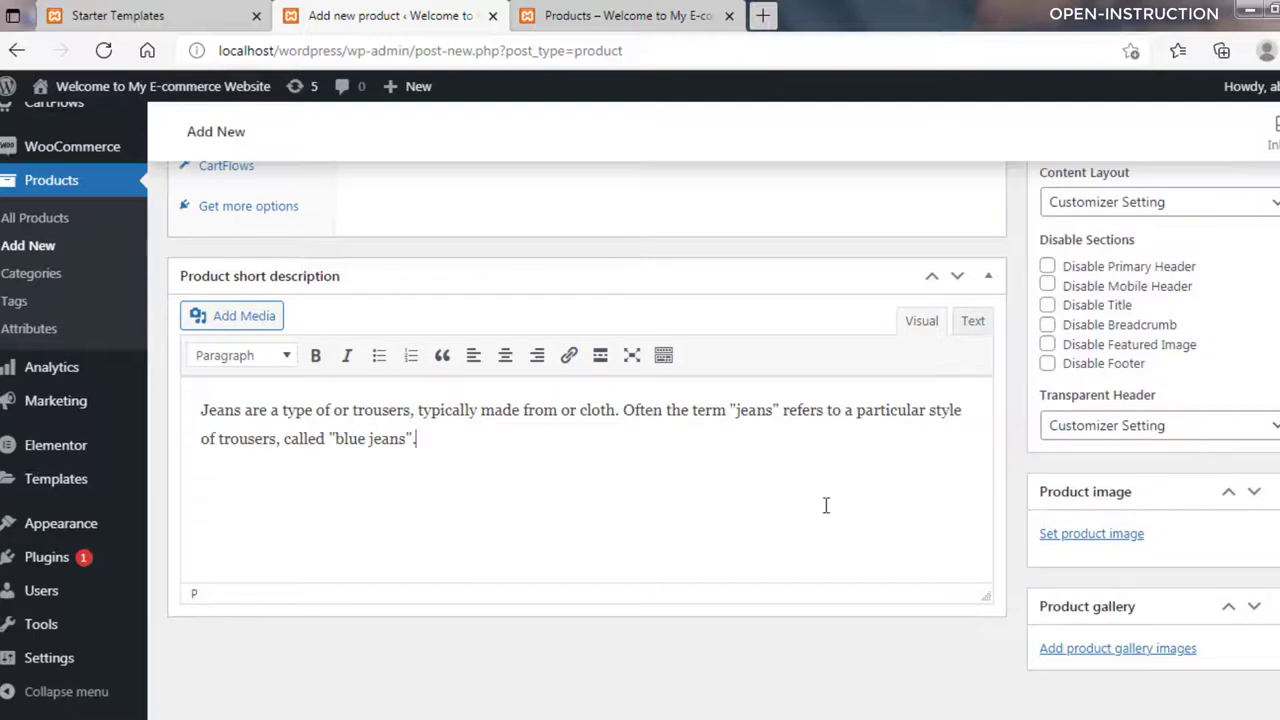
Upload the hmgoepprod JPEG from the Desktop and set it as the Jeans product image.
click(1108, 536)
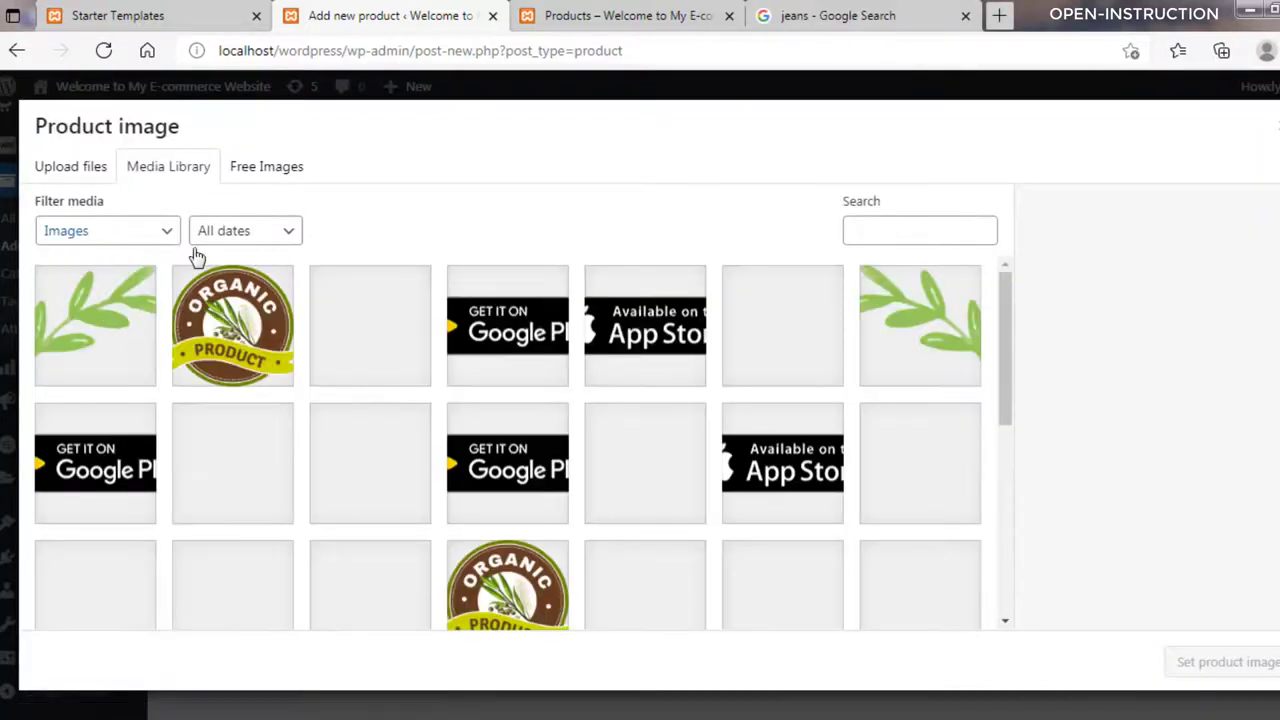
click(80, 165)
click(657, 423)
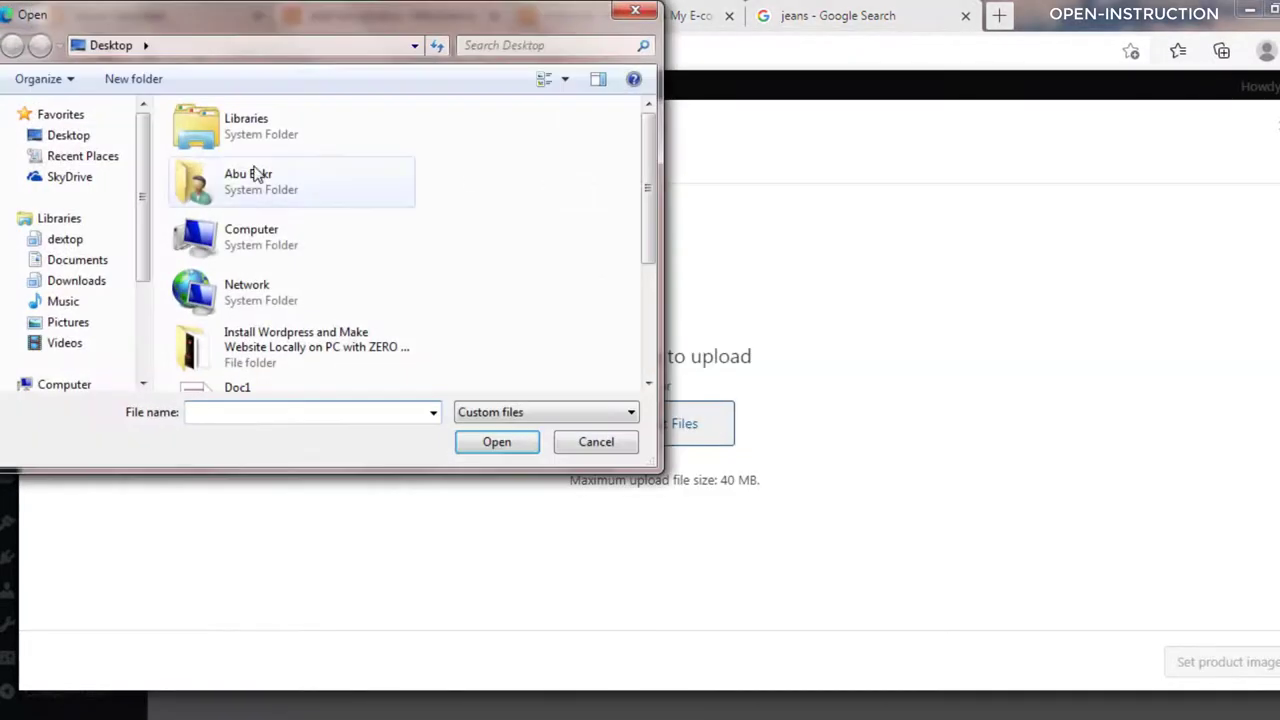
click(117, 133)
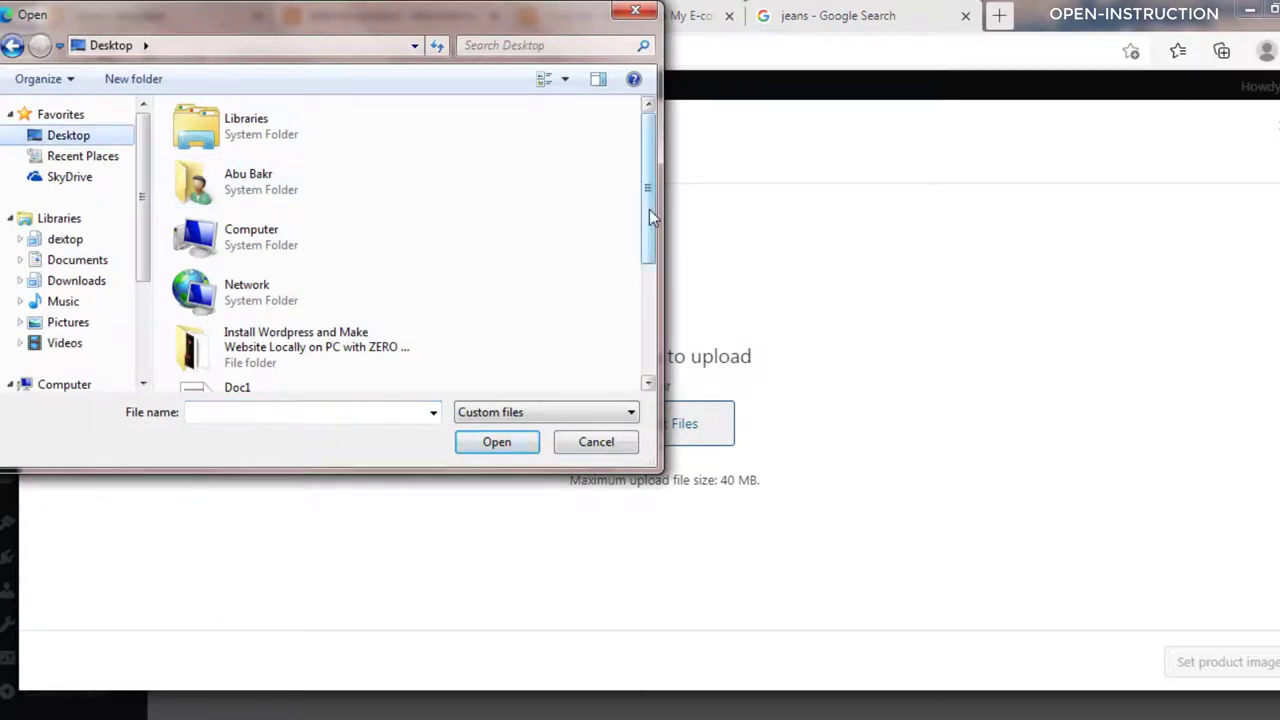
scroll(649, 209, down, 3)
click(279, 259)
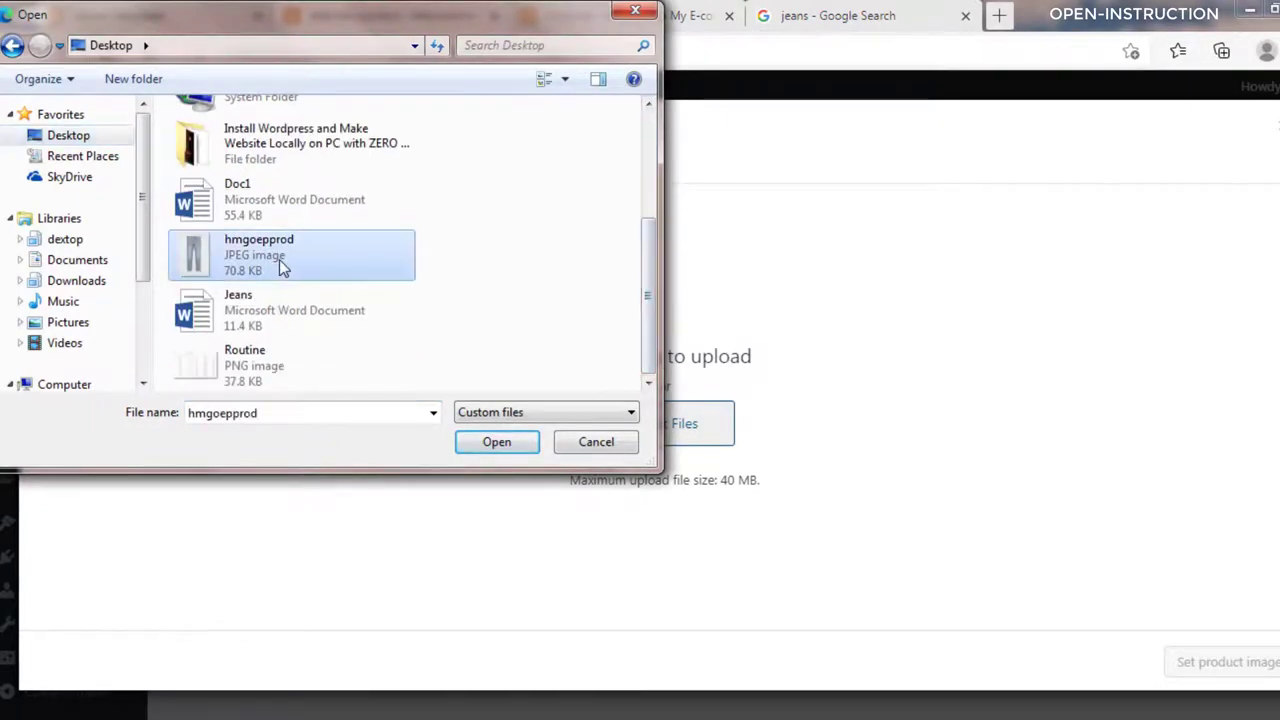
click(497, 447)
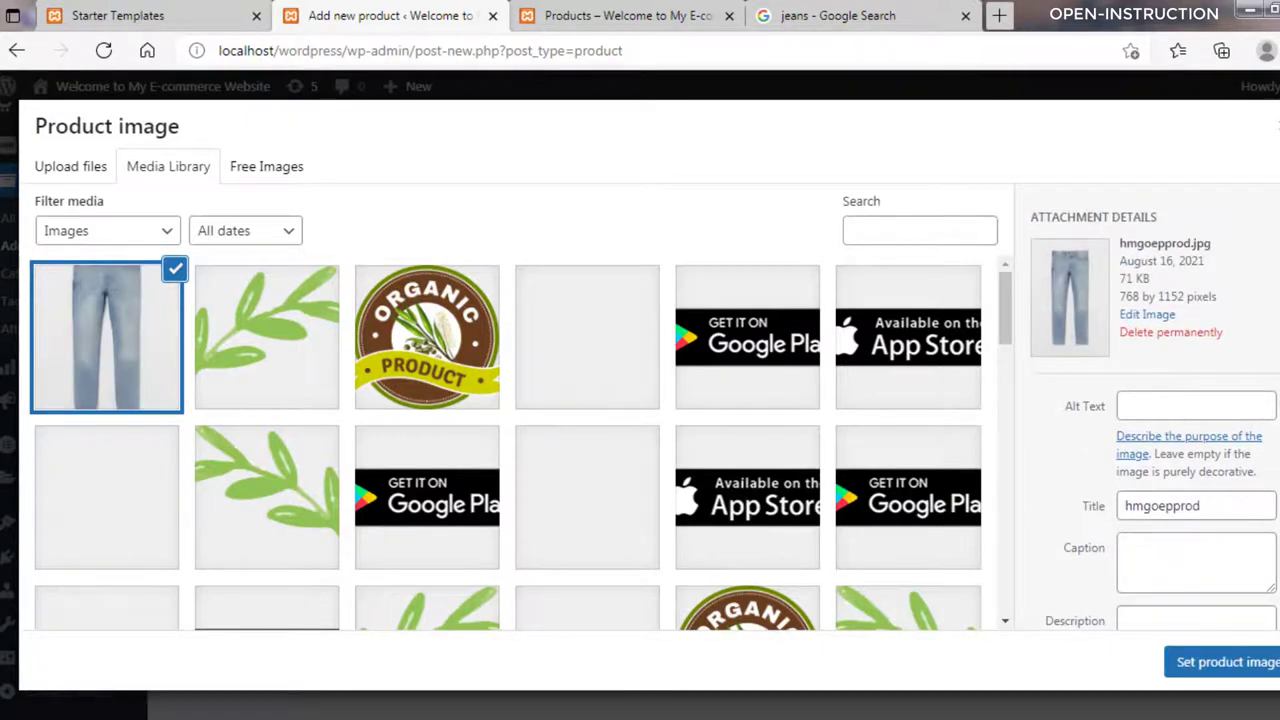
scroll(1150, 450, down, 2)
click(1260, 674)
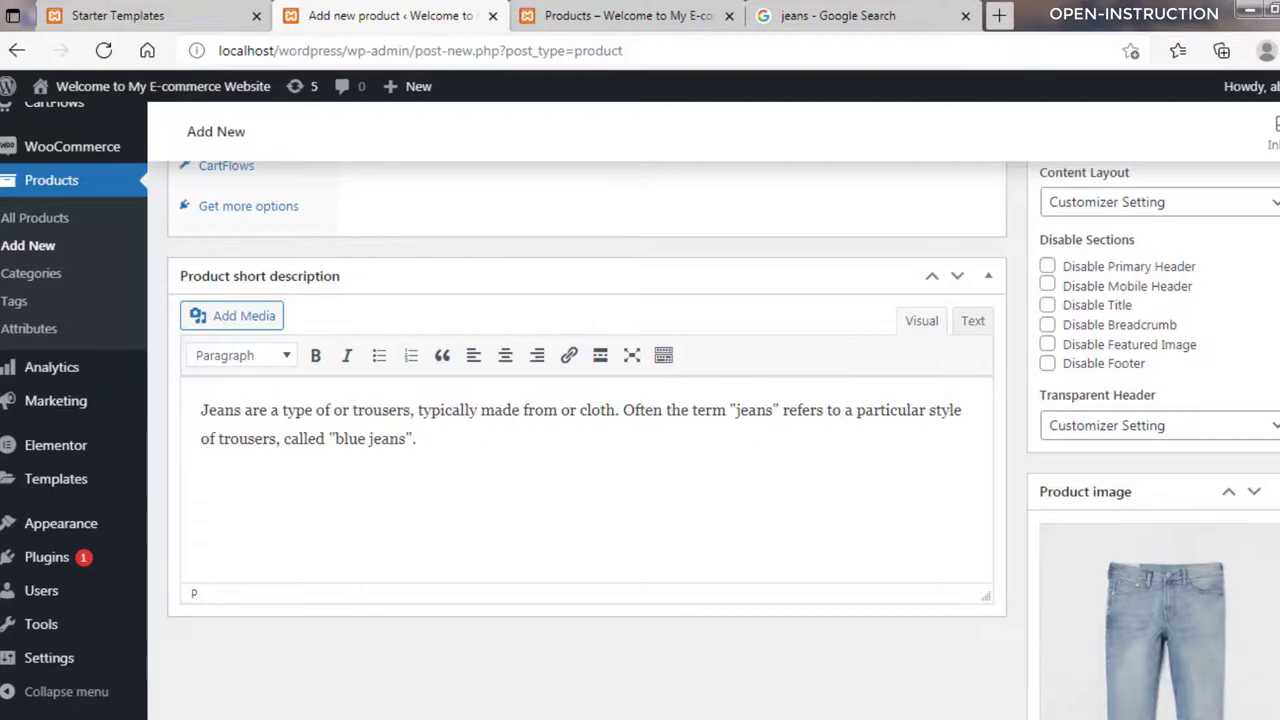
Review the Jeans product's entries and publish the product.
scroll(640, 440, down, 4)
scroll(640, 440, up, 8)
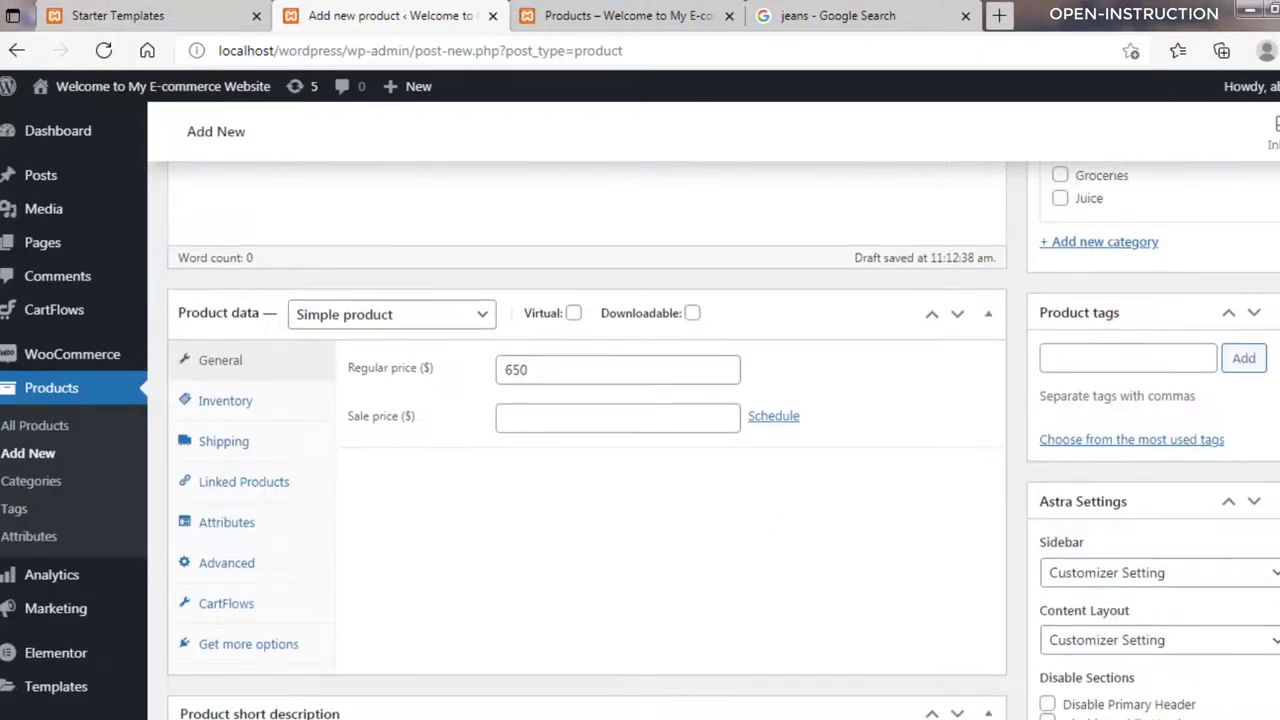
scroll(640, 440, up, 1)
scroll(640, 440, down, 1)
scroll(640, 440, up, 3)
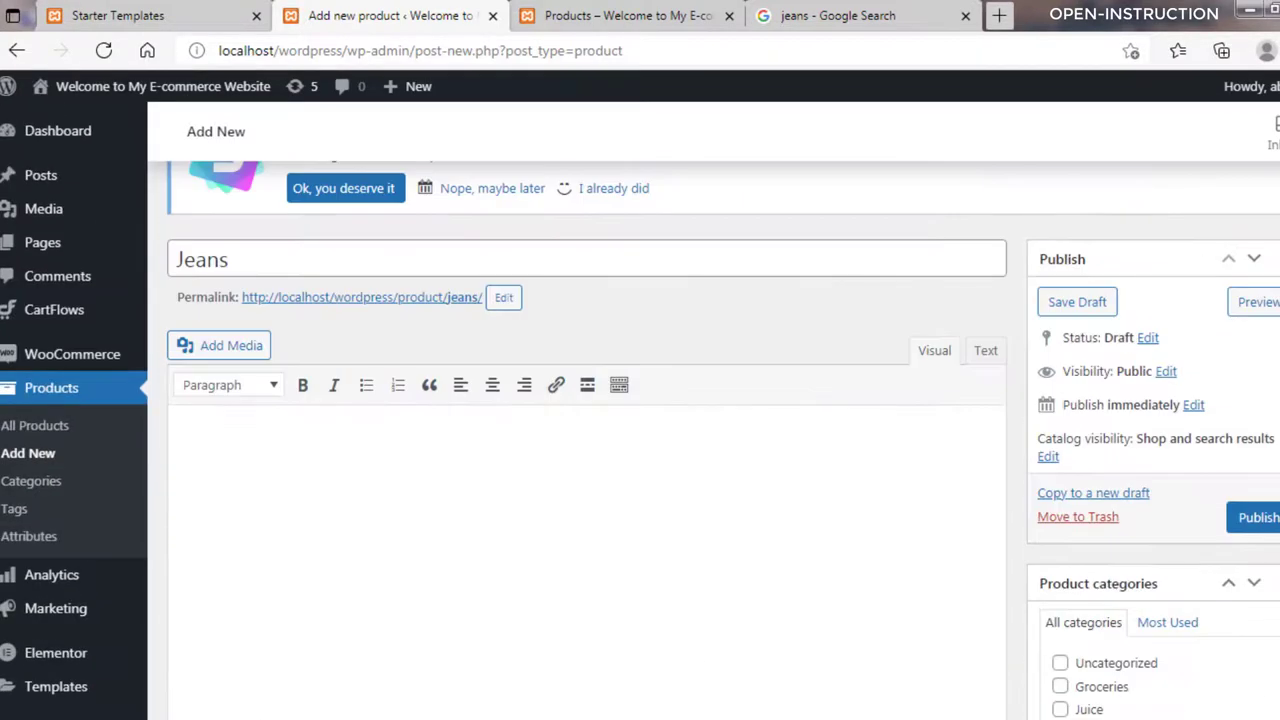
scroll(1253, 410, down, 3)
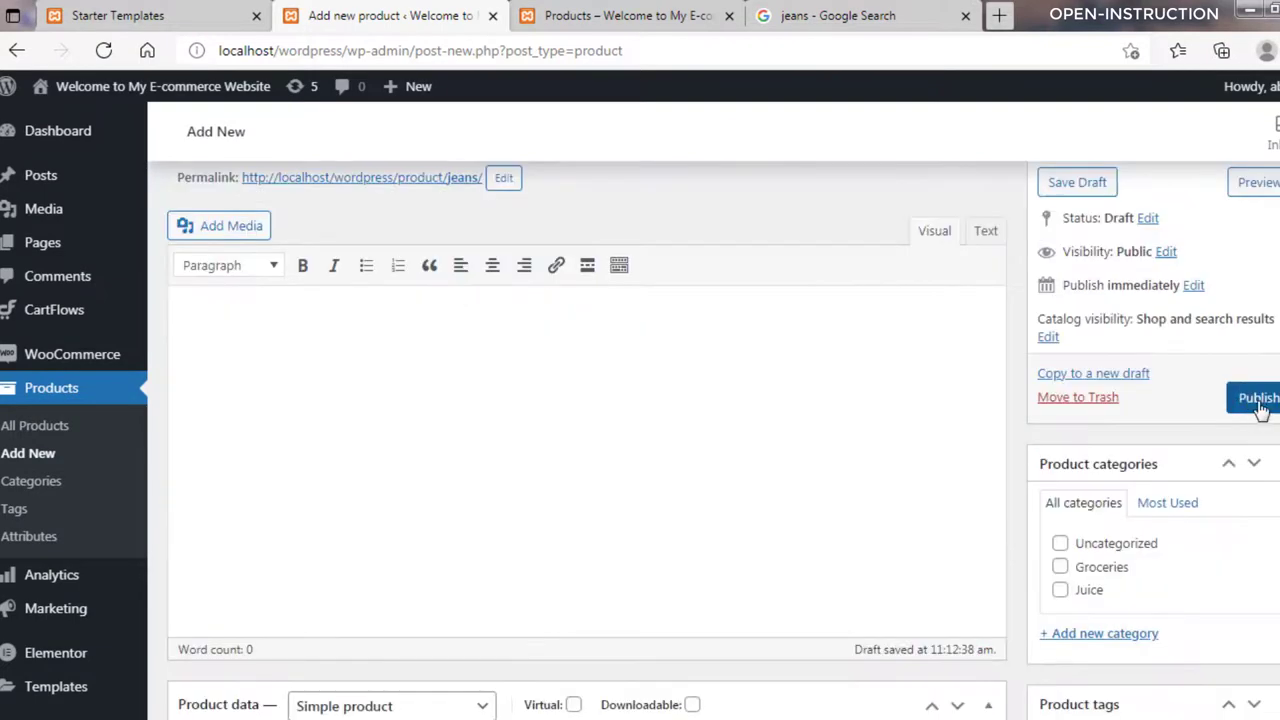
click(1253, 410)
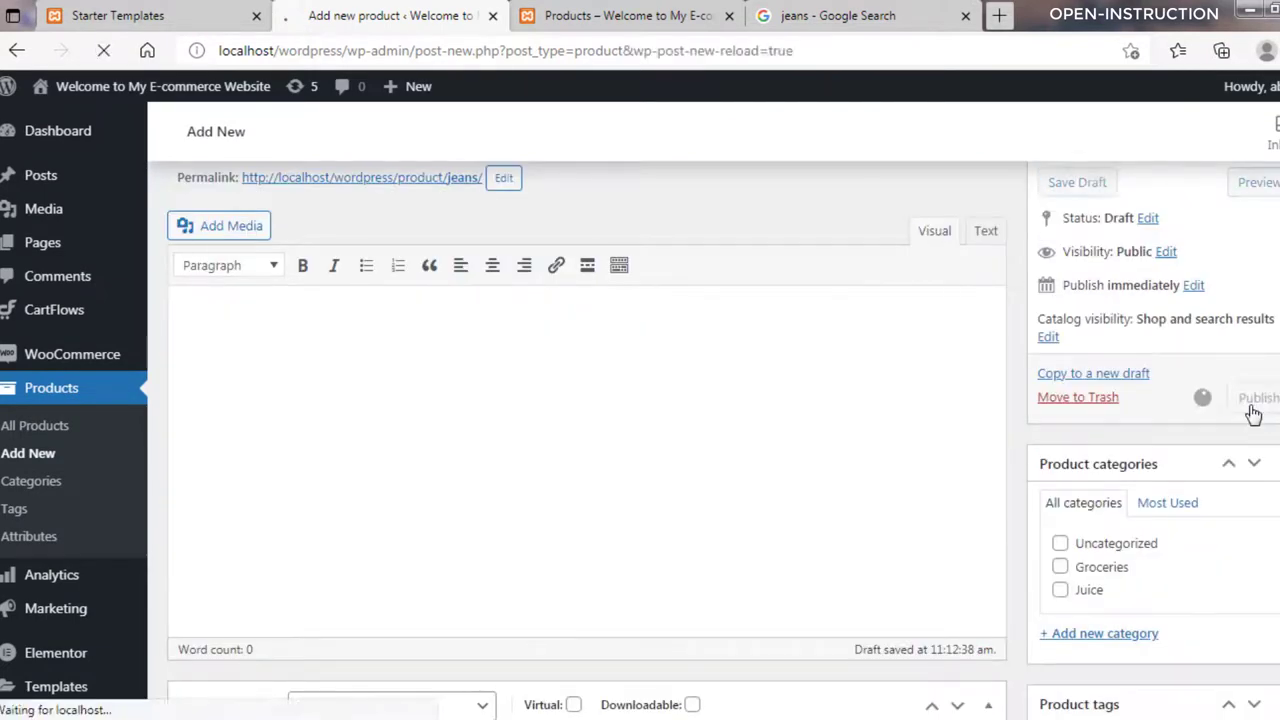
click(565, 14)
click(343, 8)
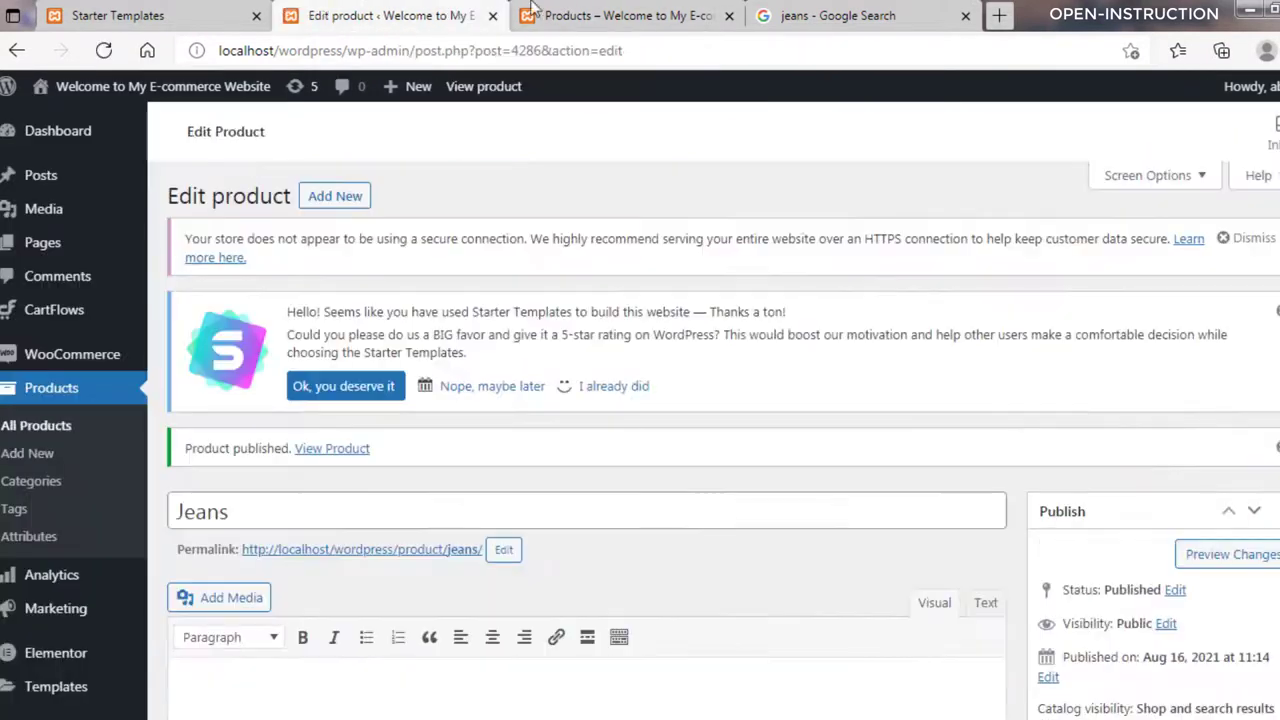
Reload the store's Shop page, check its listing and open the Jeans product.
click(555, 12)
click(103, 50)
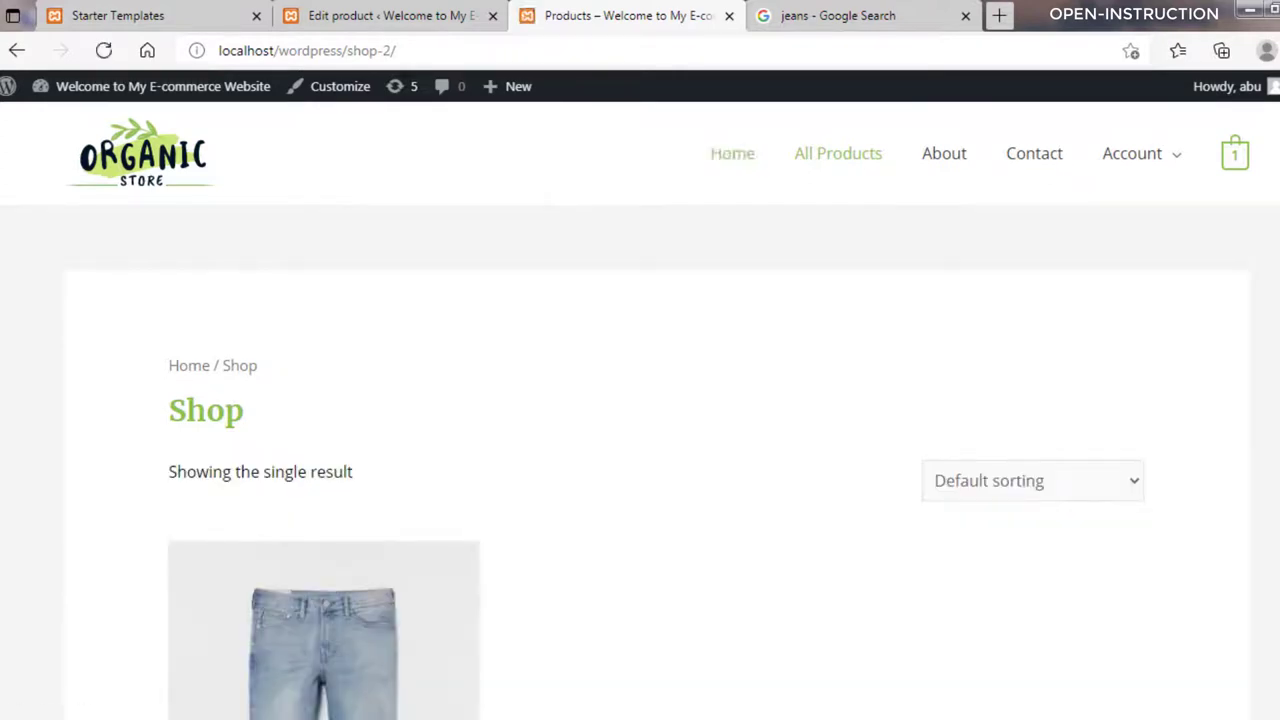
scroll(640, 411, down, 5)
scroll(320, 460, up, 3)
click(294, 492)
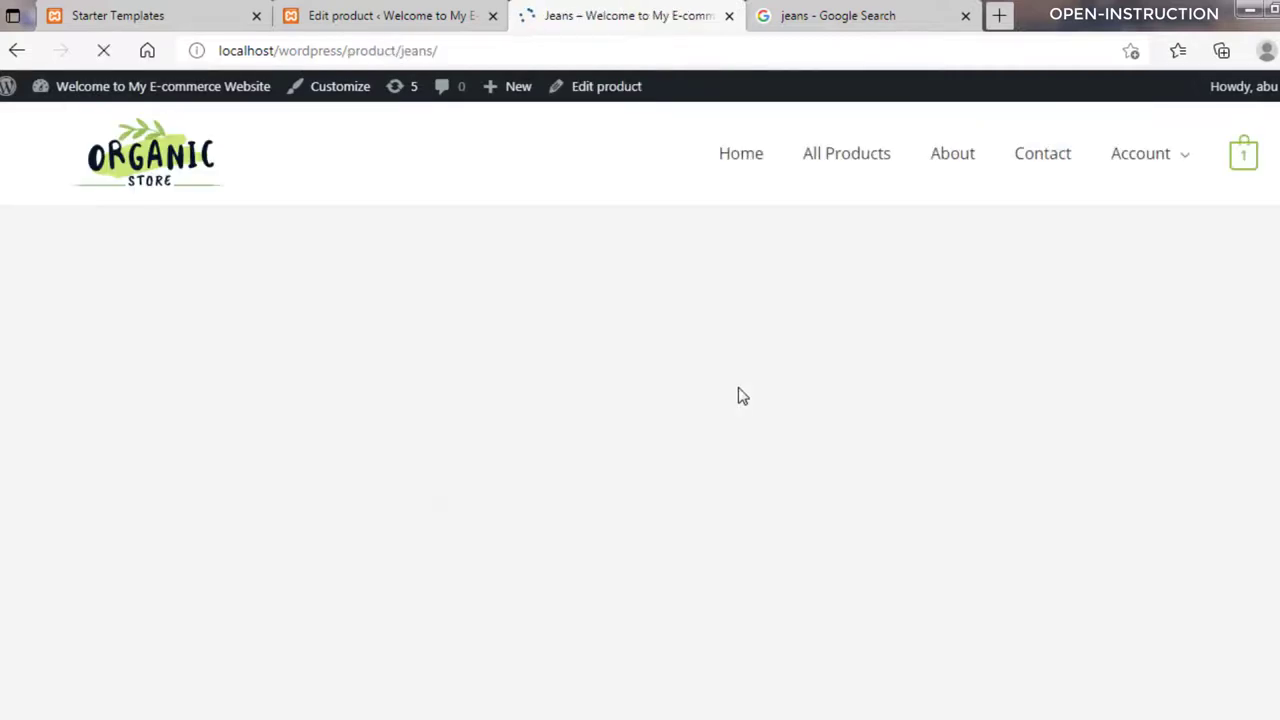
Examine the Jeans product page, including its price, short description and reviews section.
scroll(716, 240, down, 2)
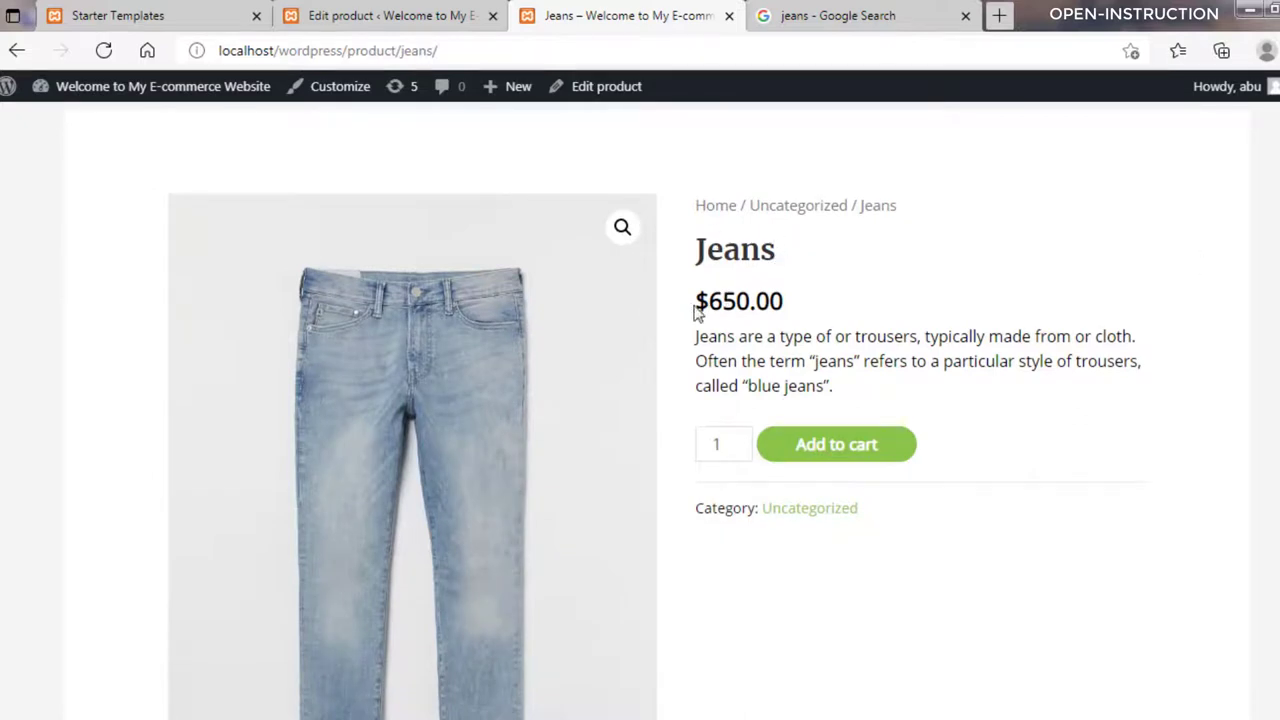
mouse_move(690, 312)
mouse_down()
mouse_move(858, 510)
mouse_move(684, 312)
mouse_up()
scroll(640, 410, down, 7)
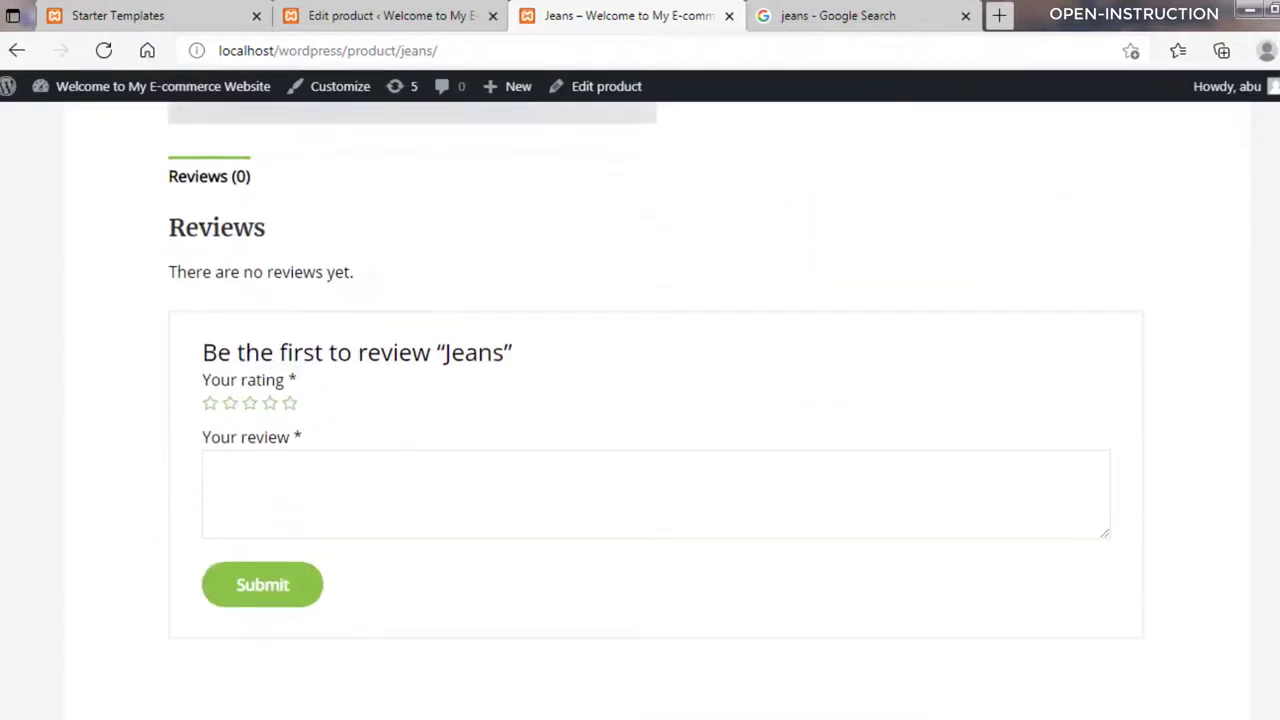
scroll(640, 410, up, 7)
scroll(640, 410, down, 1)
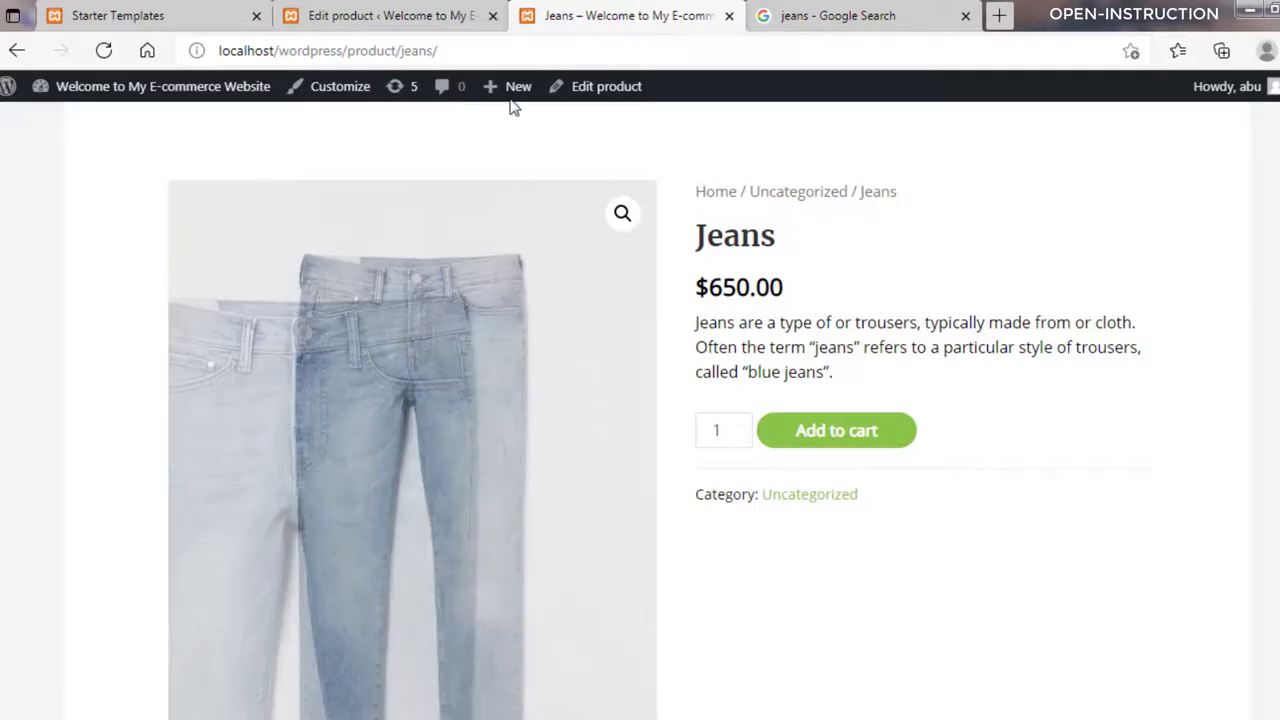
Set the store currency to Bangladeshi taka in WooCommerce's general settings and save the changes.
click(372, 12)
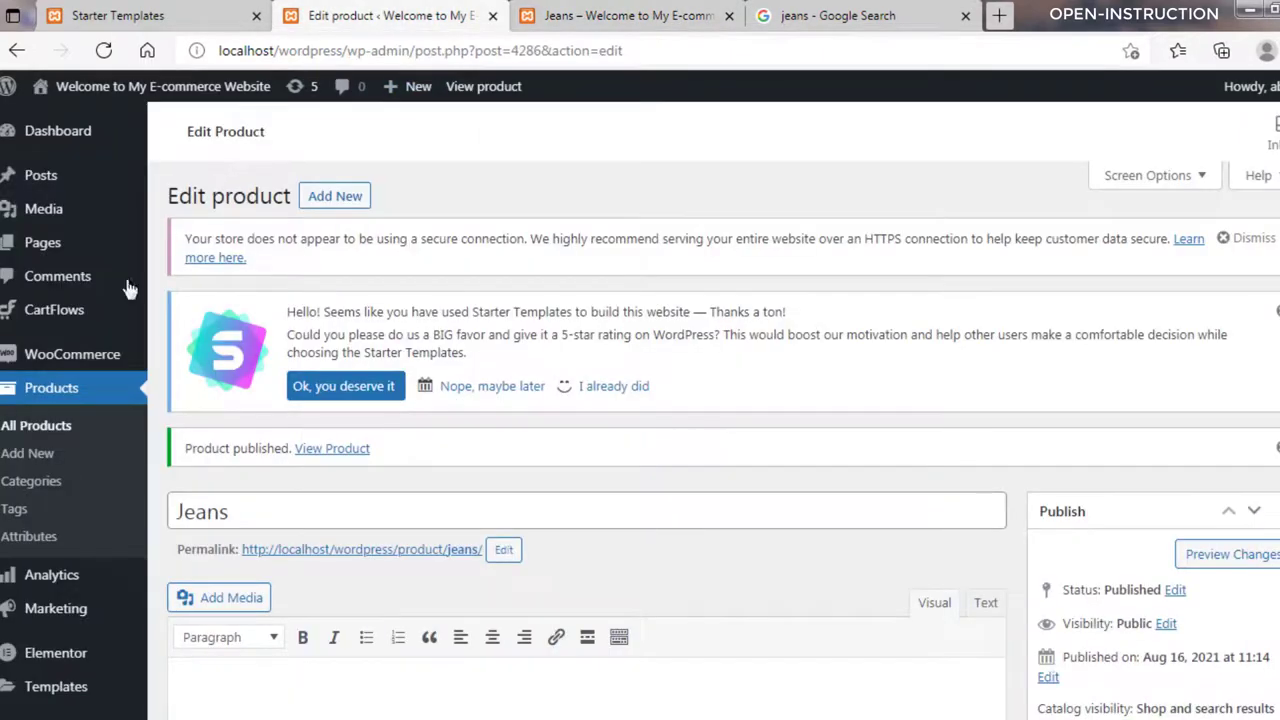
click(50, 360)
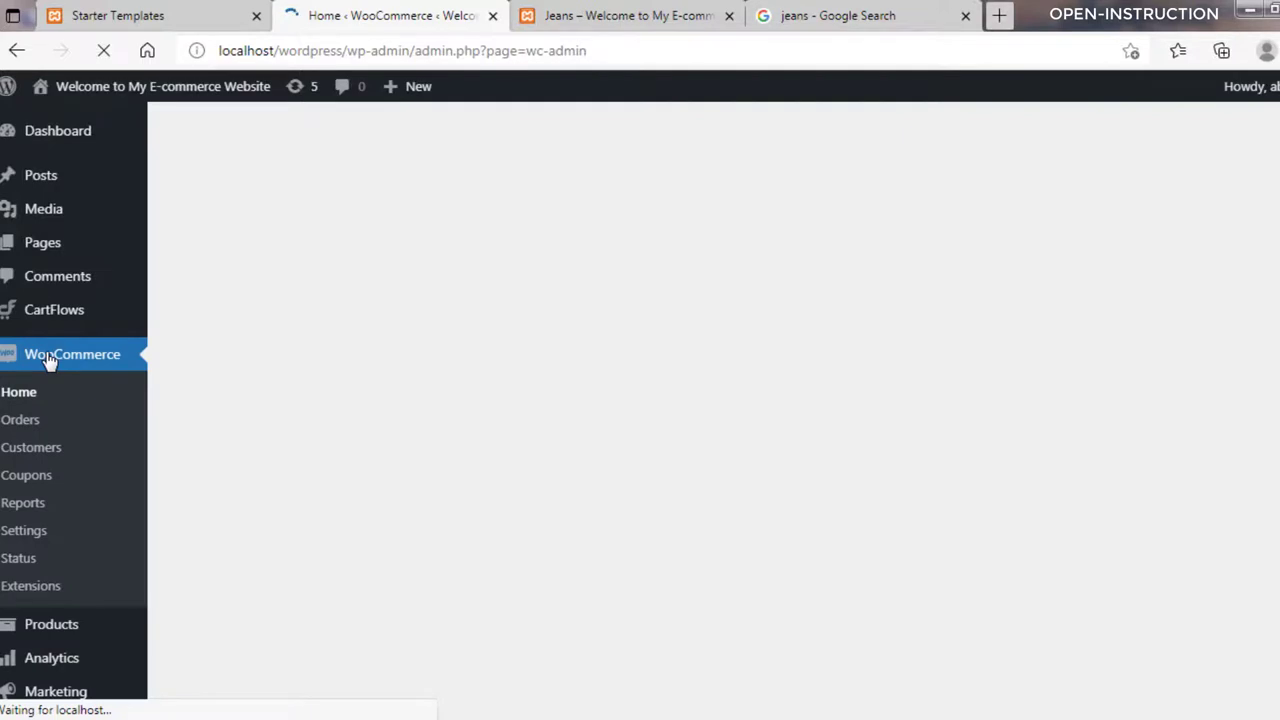
click(26, 535)
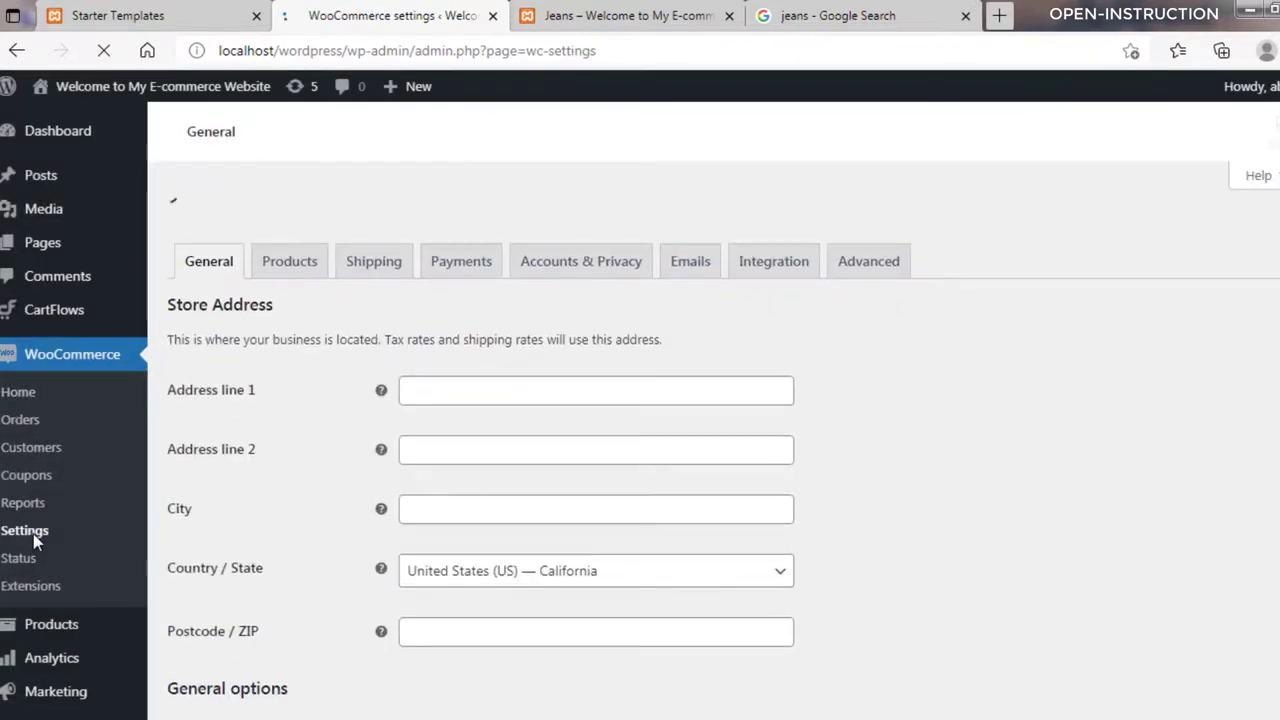
scroll(640, 450, down, 10)
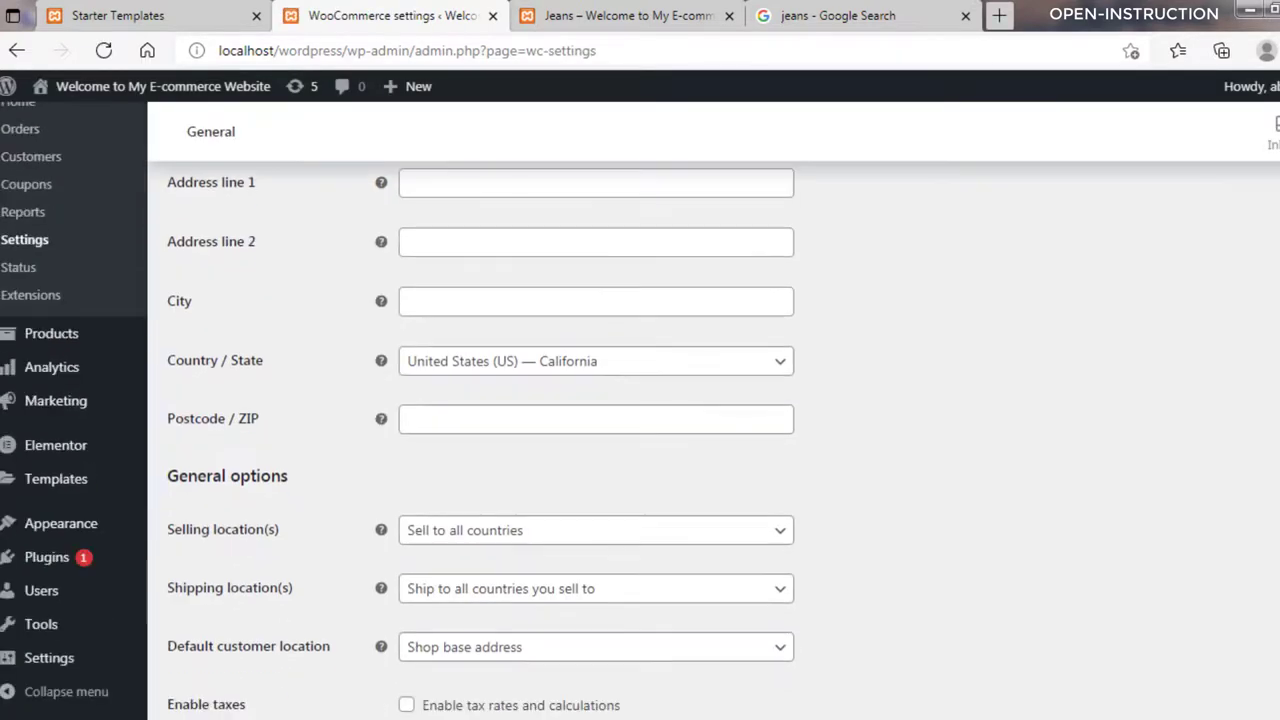
scroll(755, 336, down, 3)
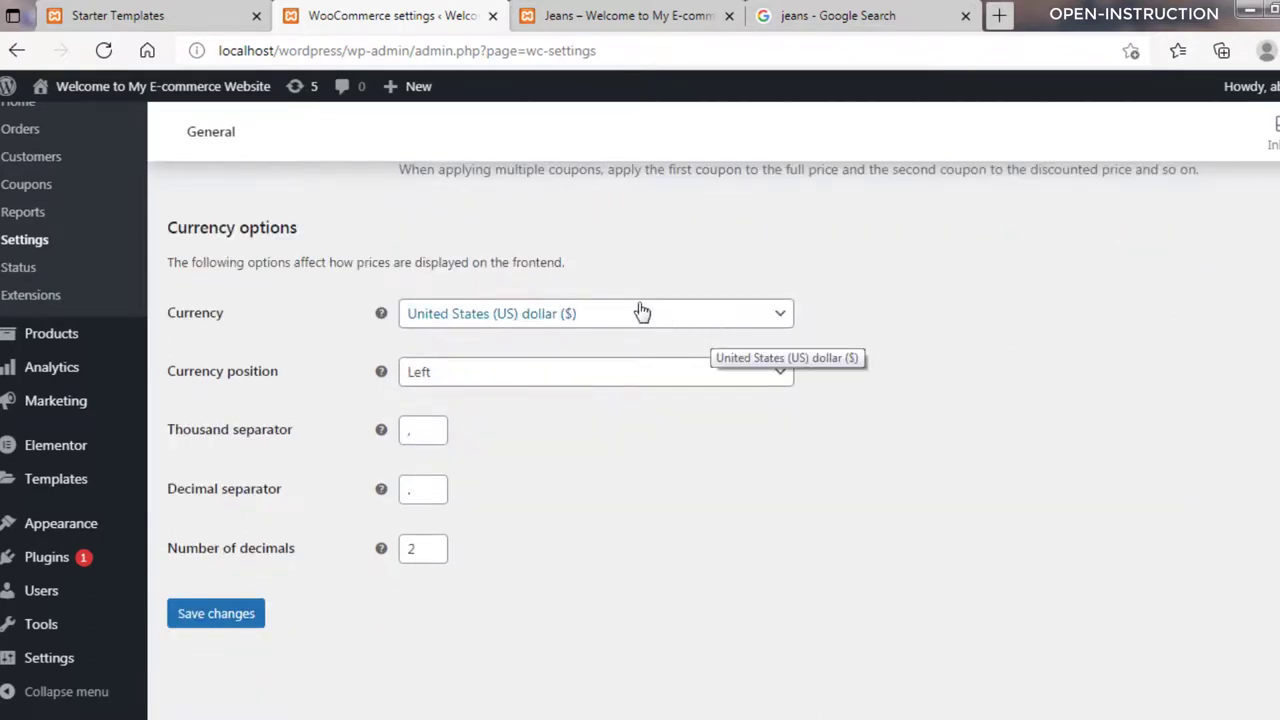
click(706, 319)
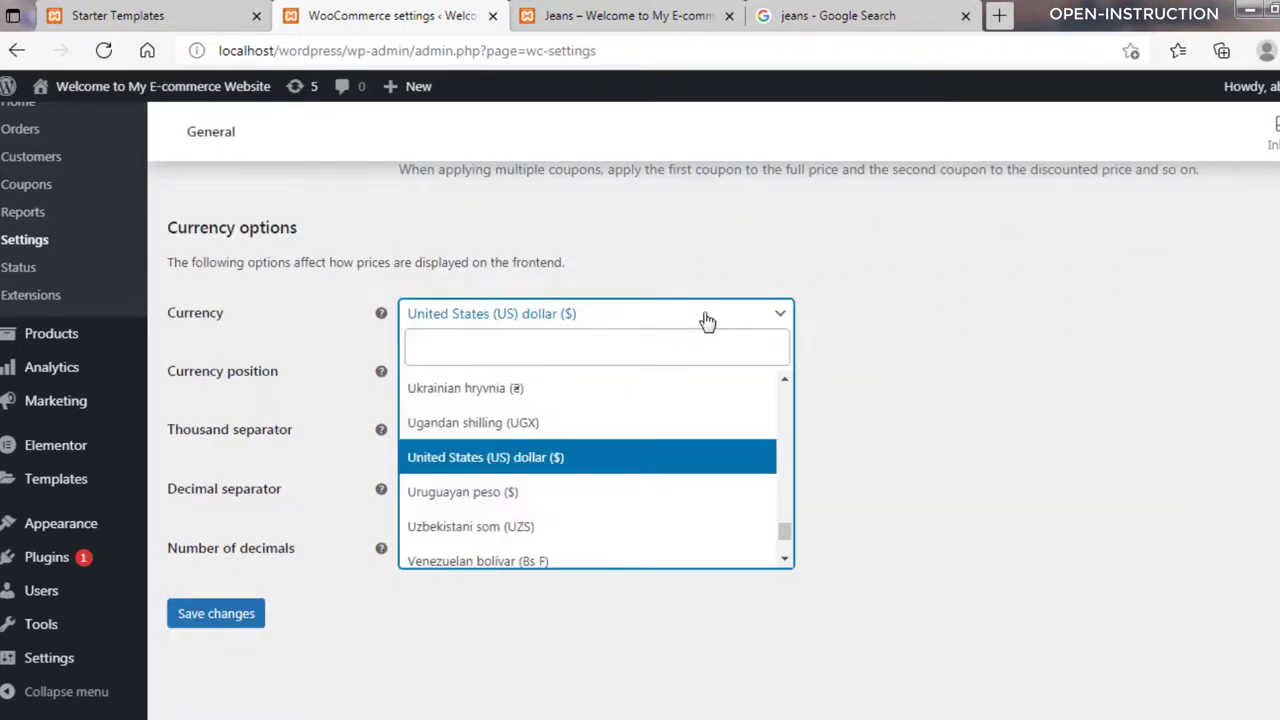
scroll(553, 563, up, 20)
click(553, 563)
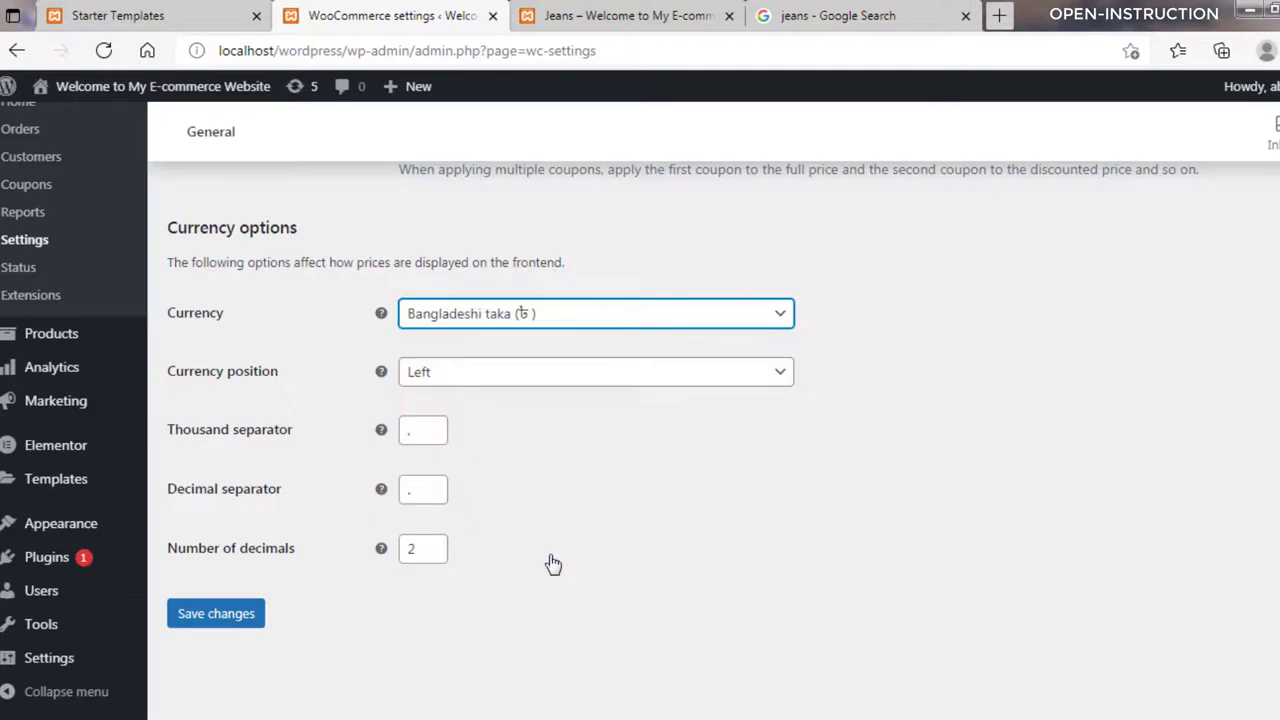
click(243, 617)
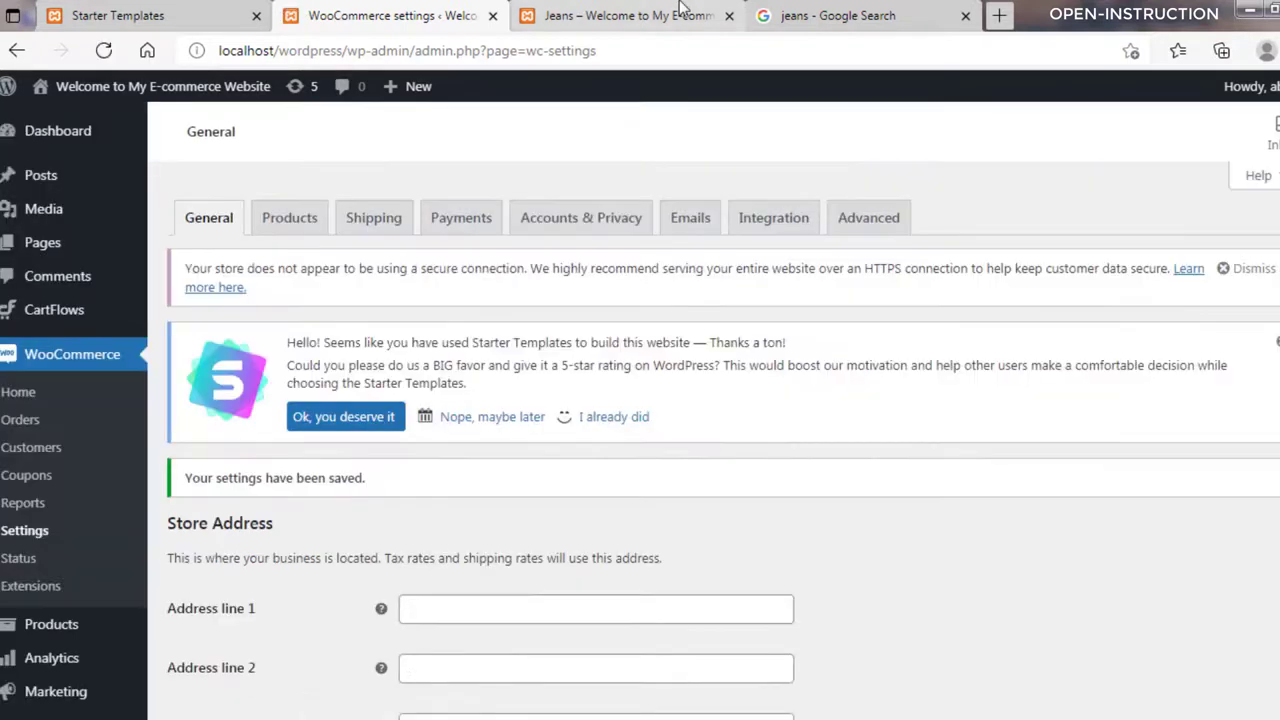
Reload the Jeans product page on the storefront to check the currency of its price.
click(679, 12)
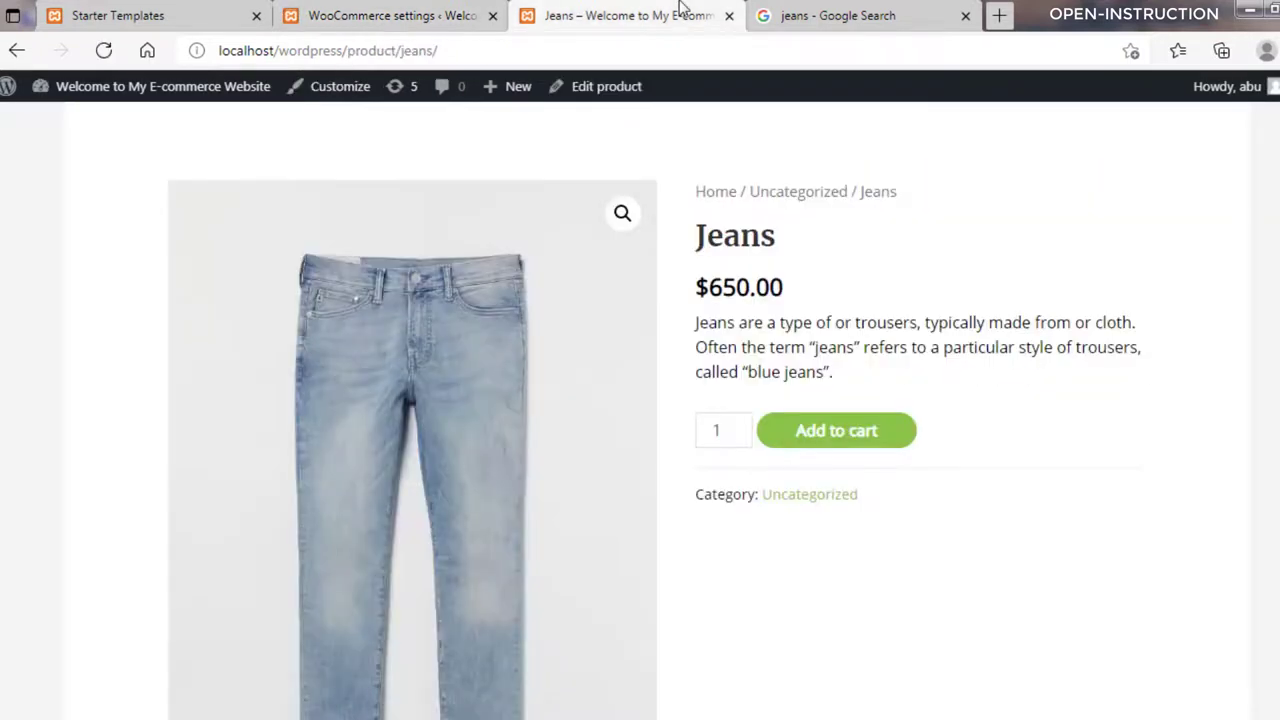
click(103, 50)
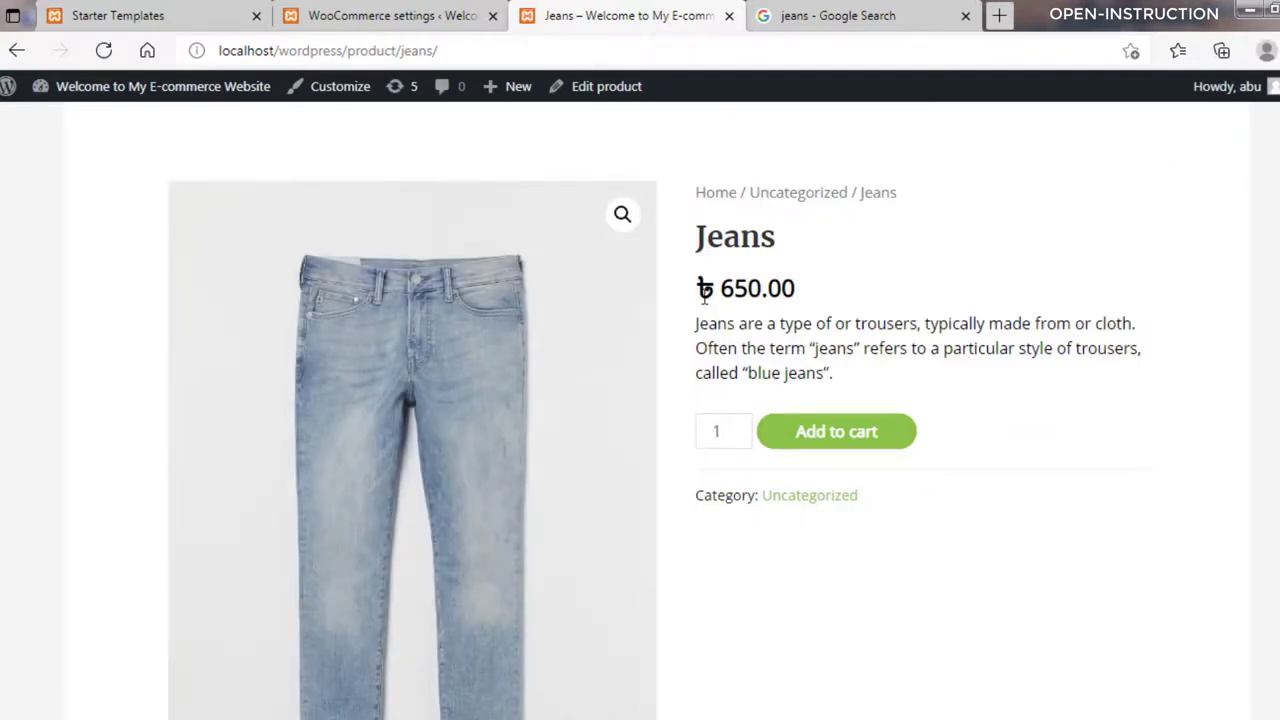
scroll(640, 400, up, 2)
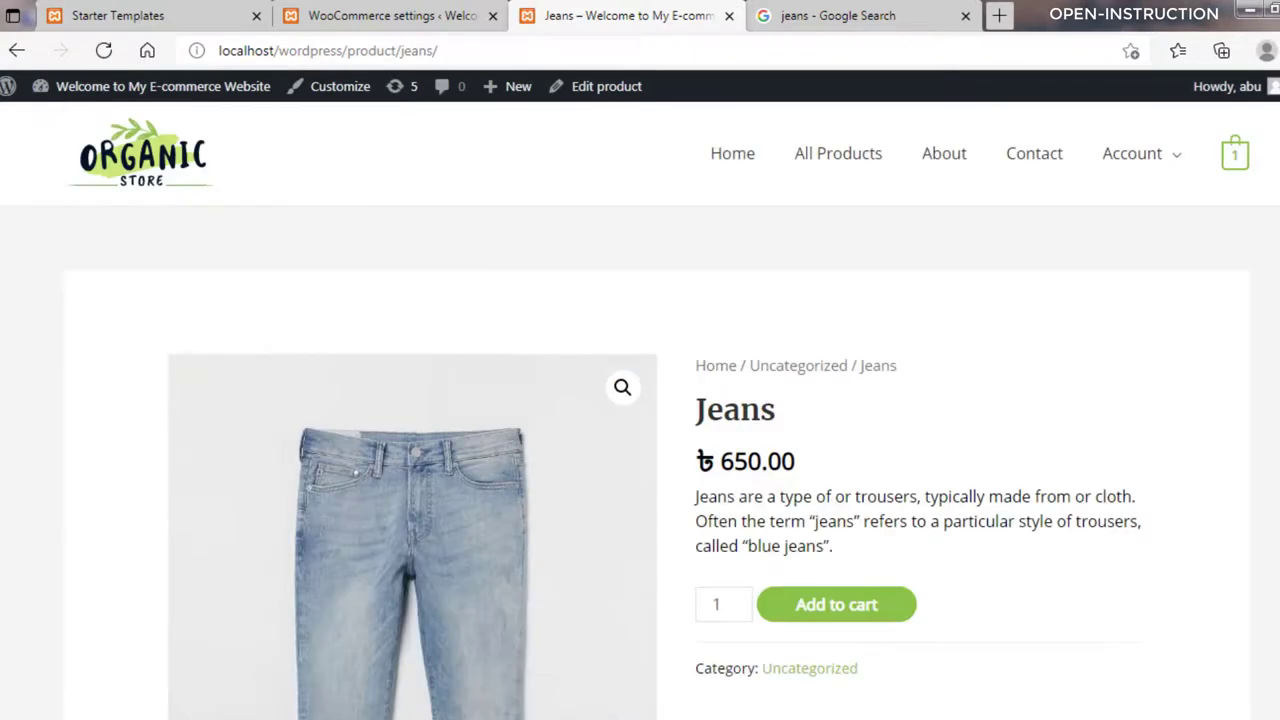
scroll(874, 177, down, 3)
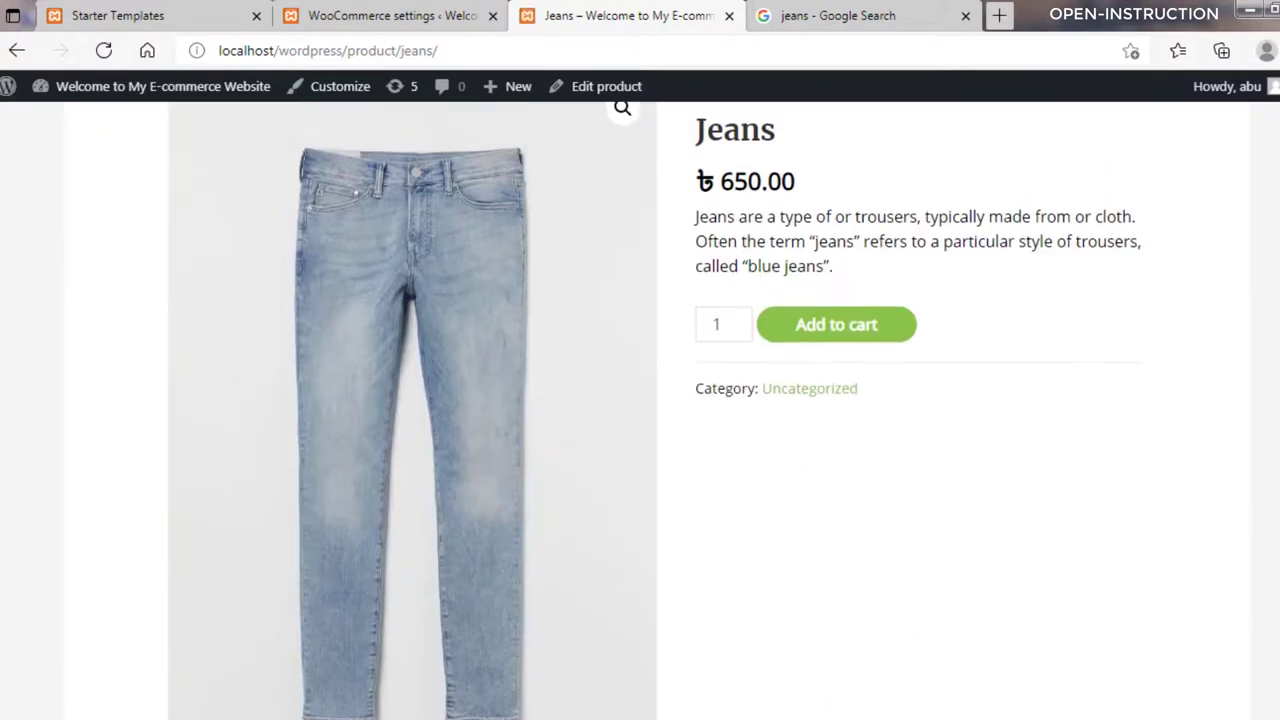
scroll(640, 400, up, 1)
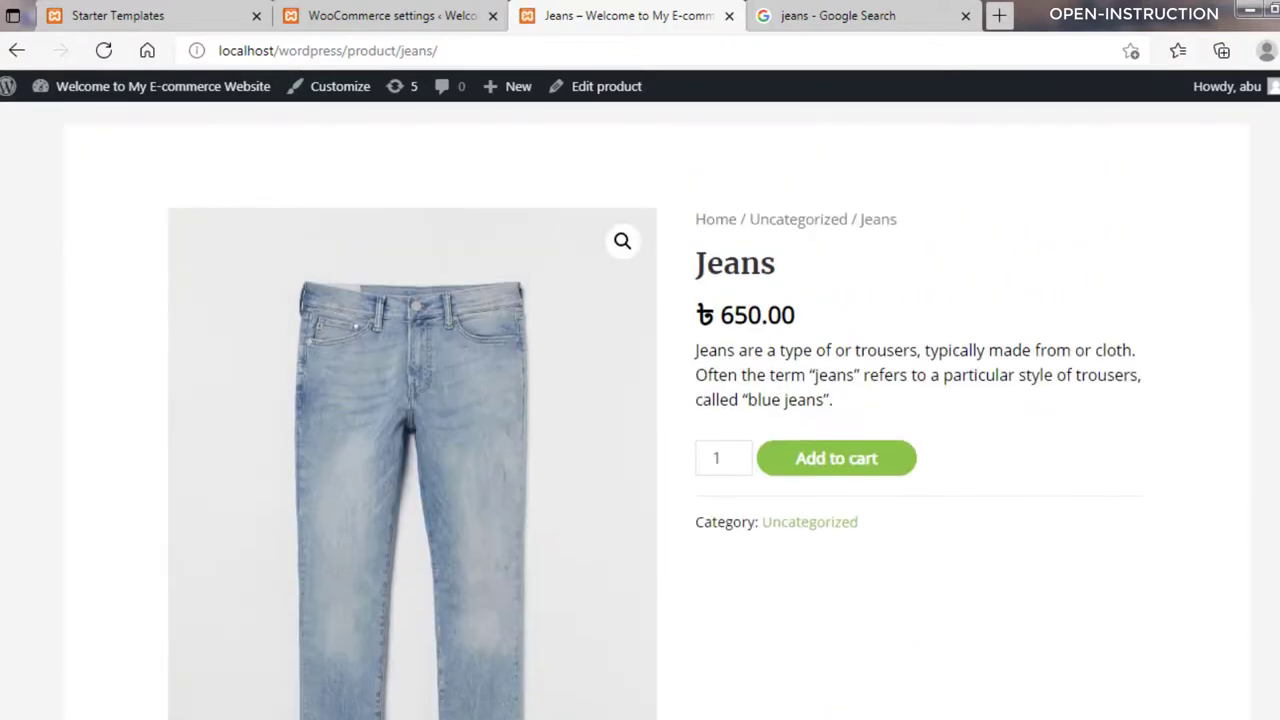
Add one Jeans to the cart from its product page and view the cart.
click(840, 466)
scroll(640, 410, down, 5)
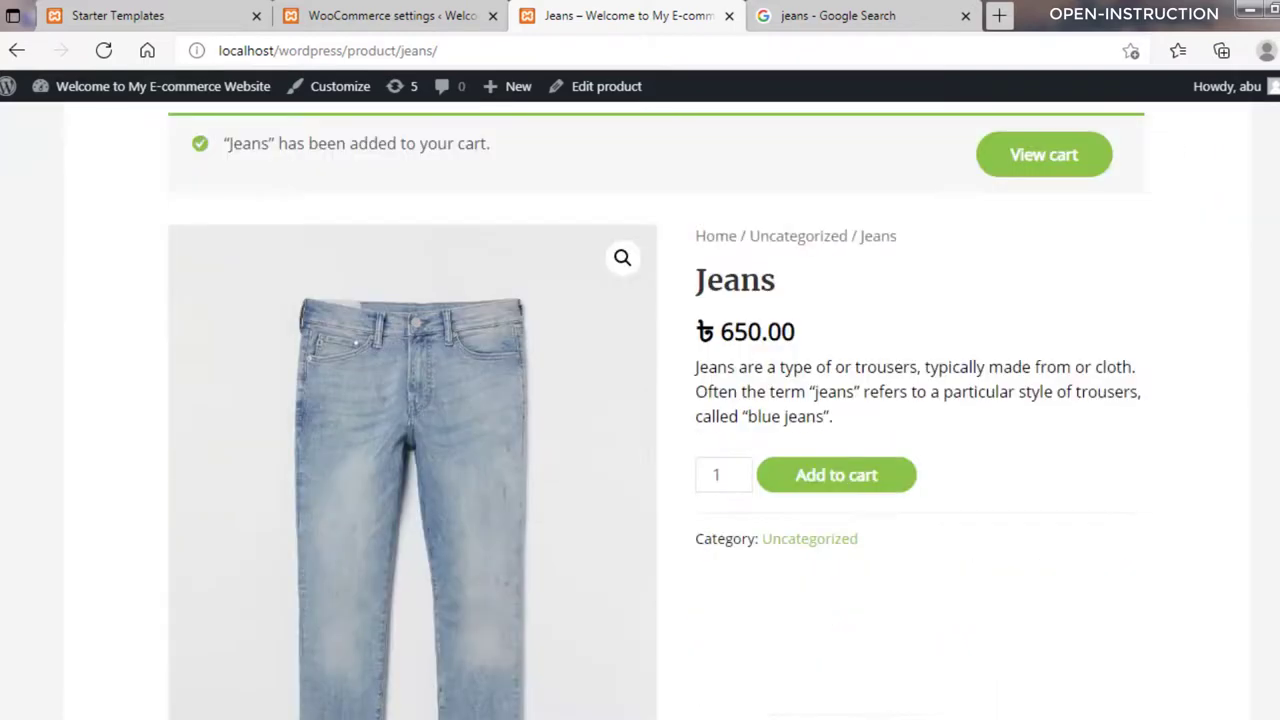
scroll(640, 410, up, 4)
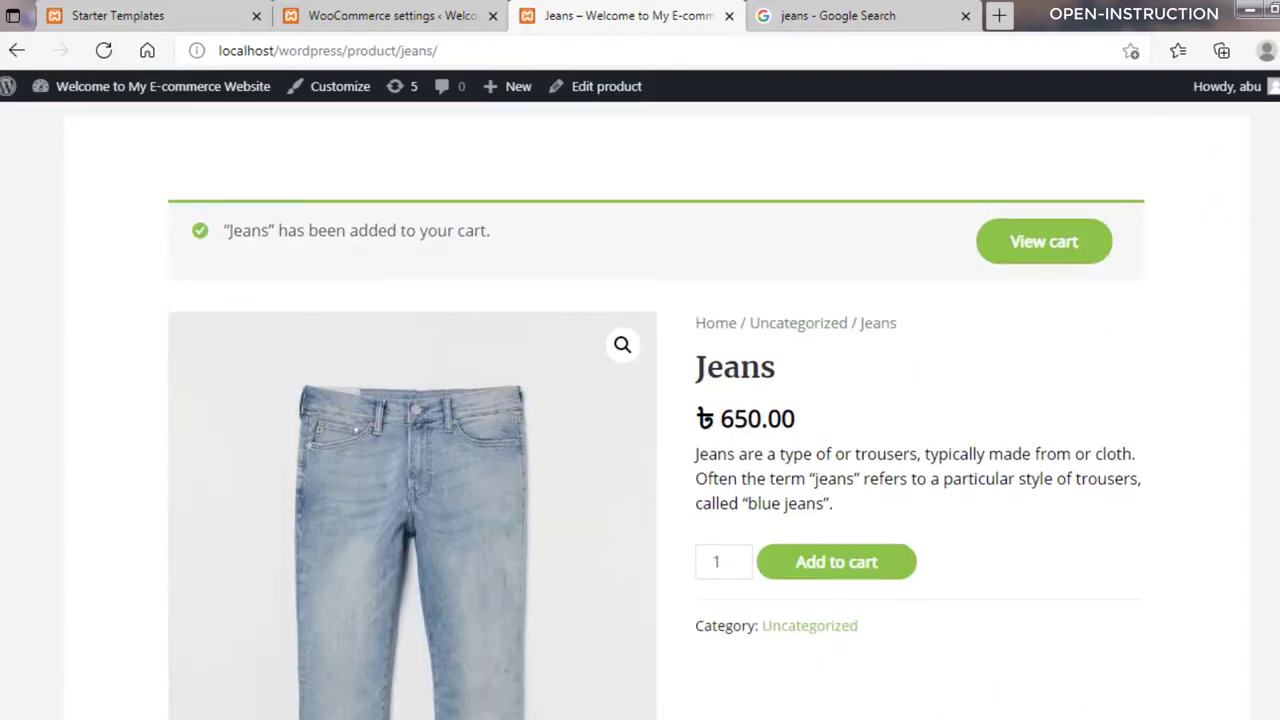
click(1066, 263)
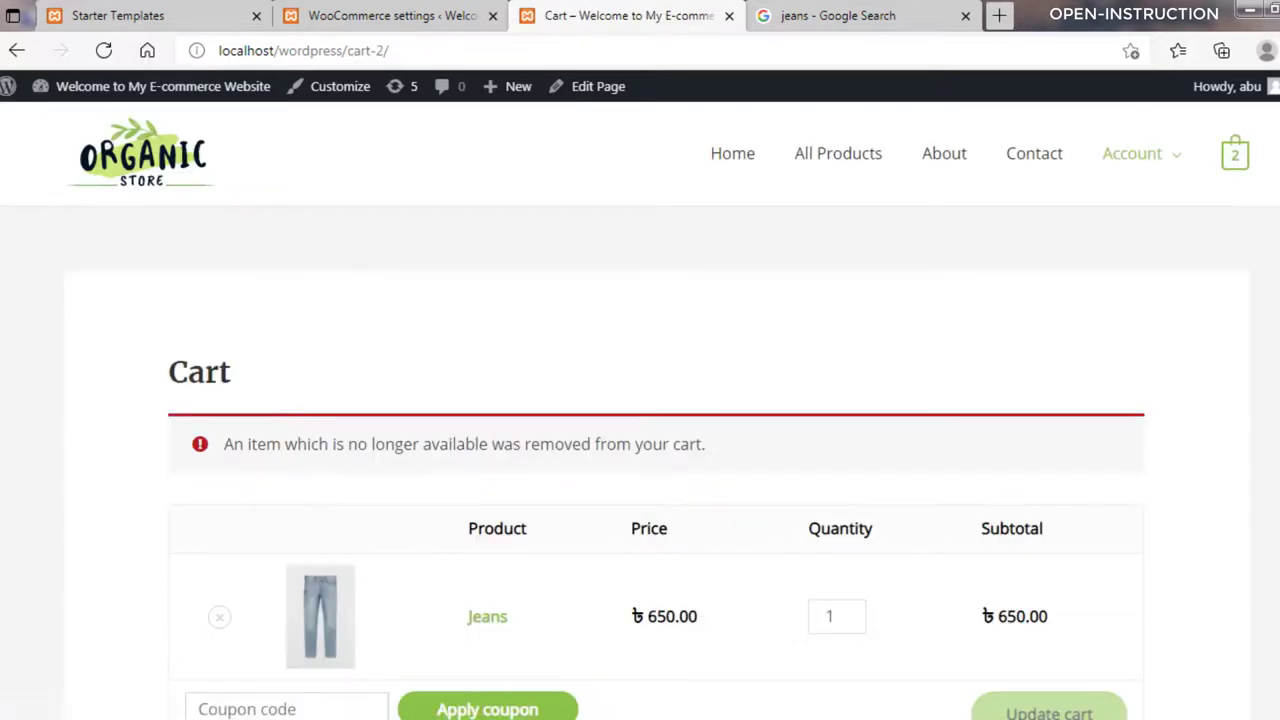
Set the Jeans quantity in the cart to 2 and update the cart.
scroll(640, 420, down, 3)
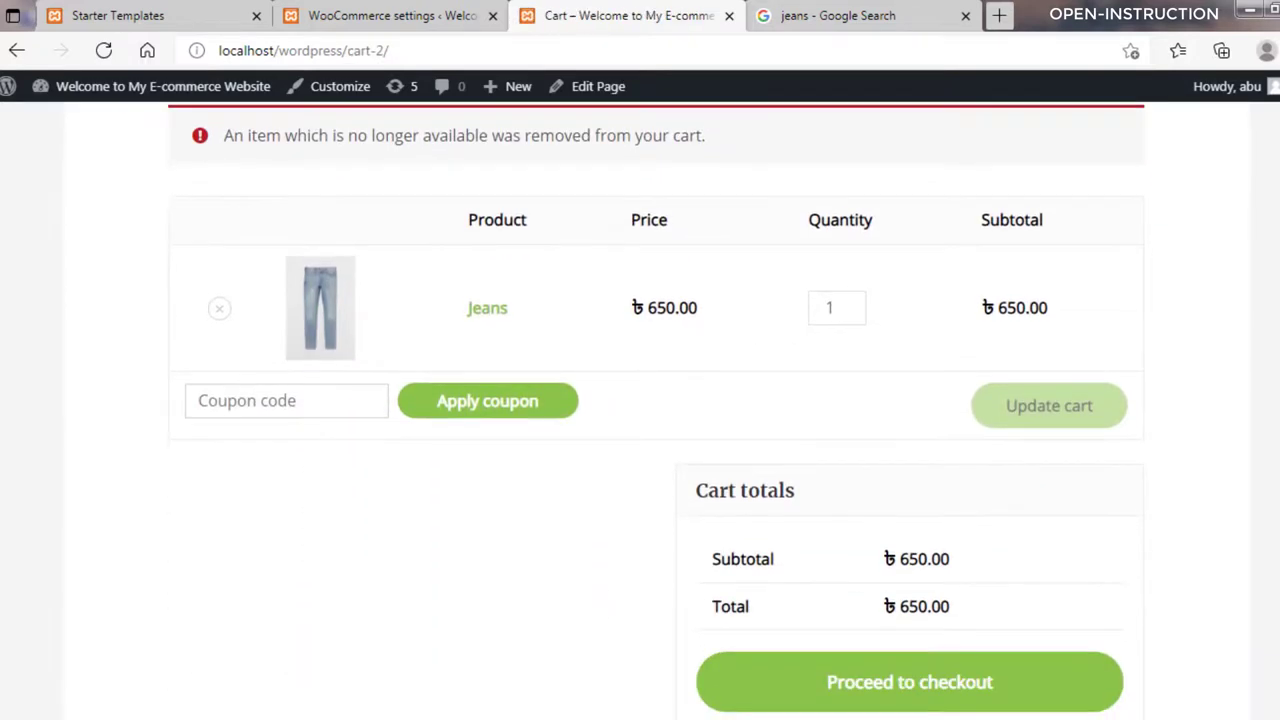
click(855, 304)
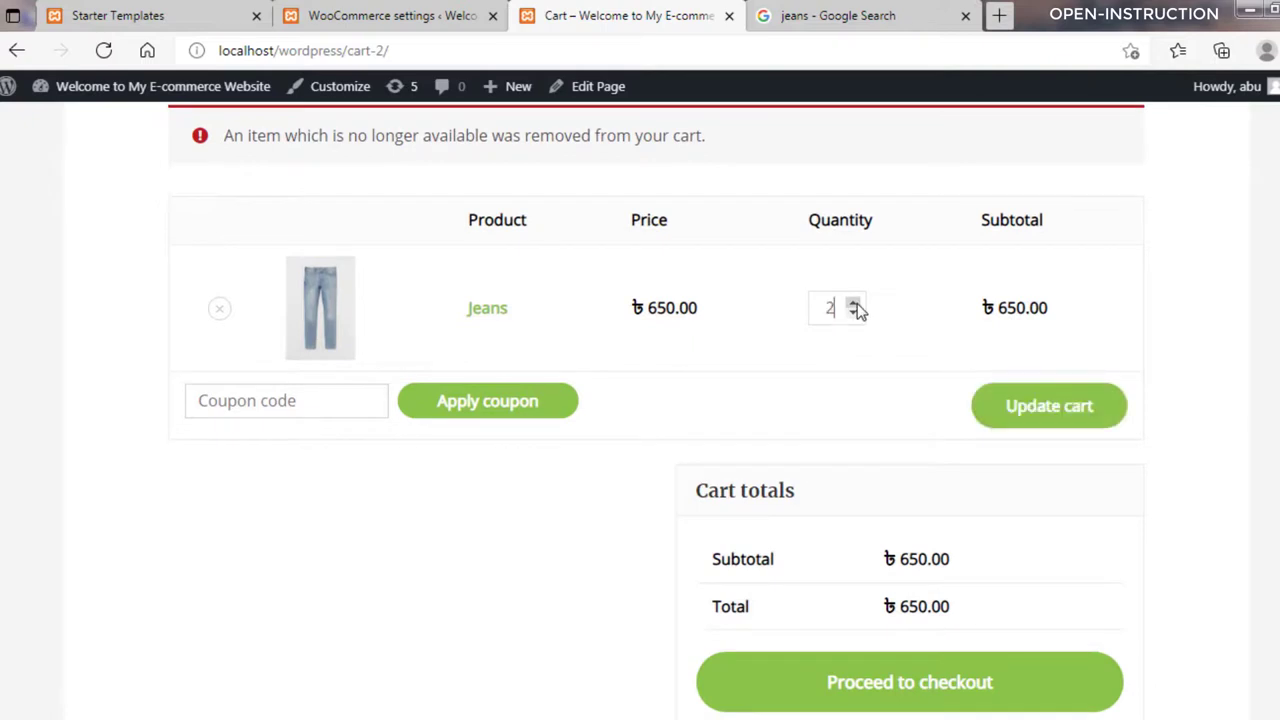
click(1028, 428)
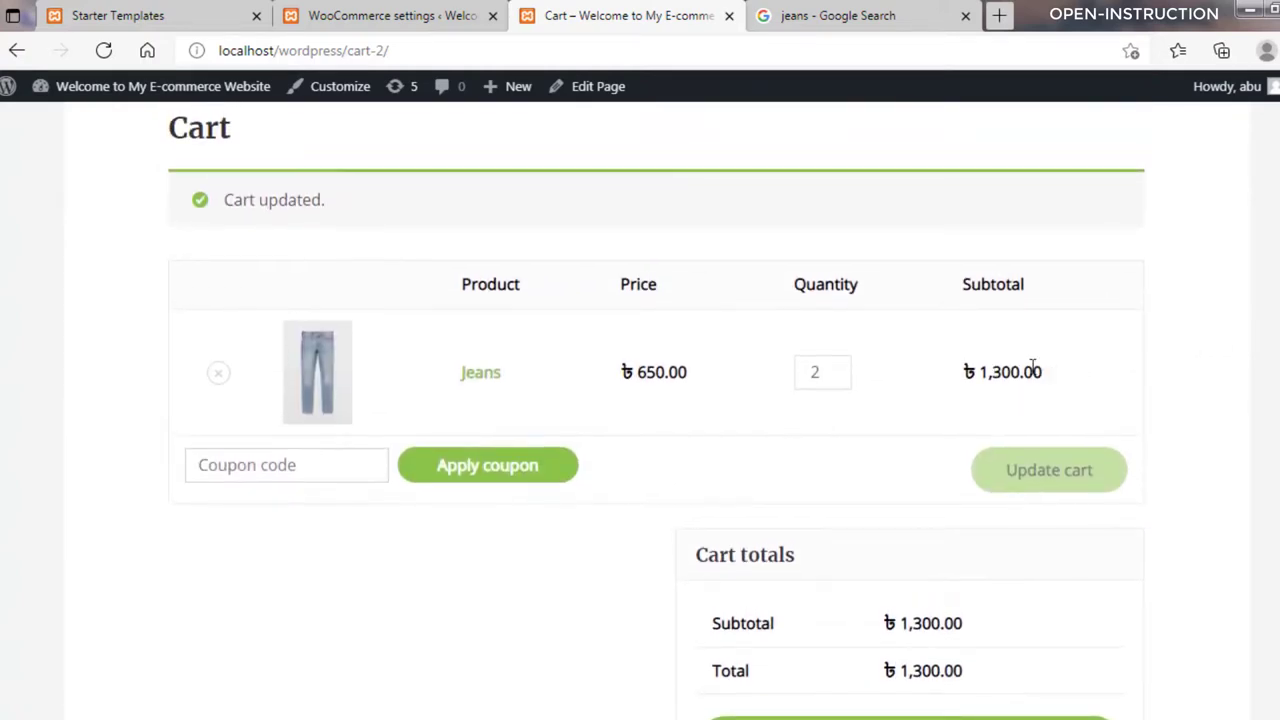
Update the cart with the Jeans quantity set to 3, and again with the quantity reduced to 1.
click(838, 367)
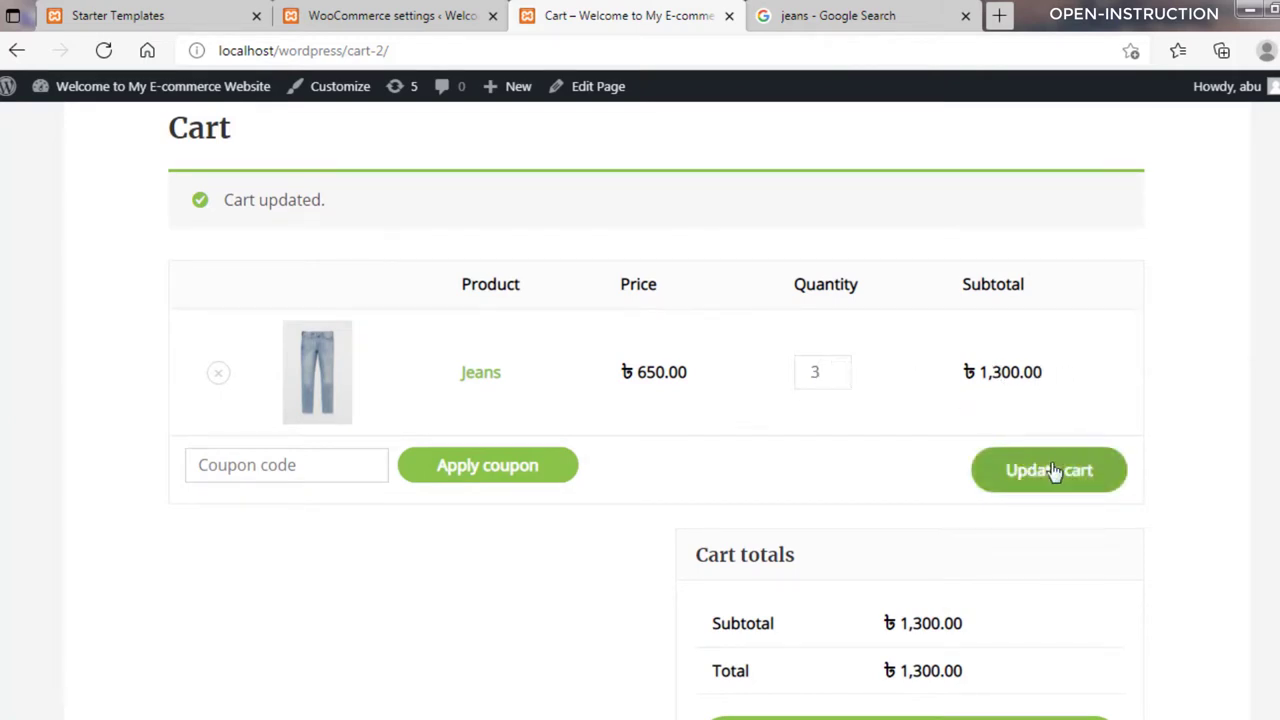
click(1052, 470)
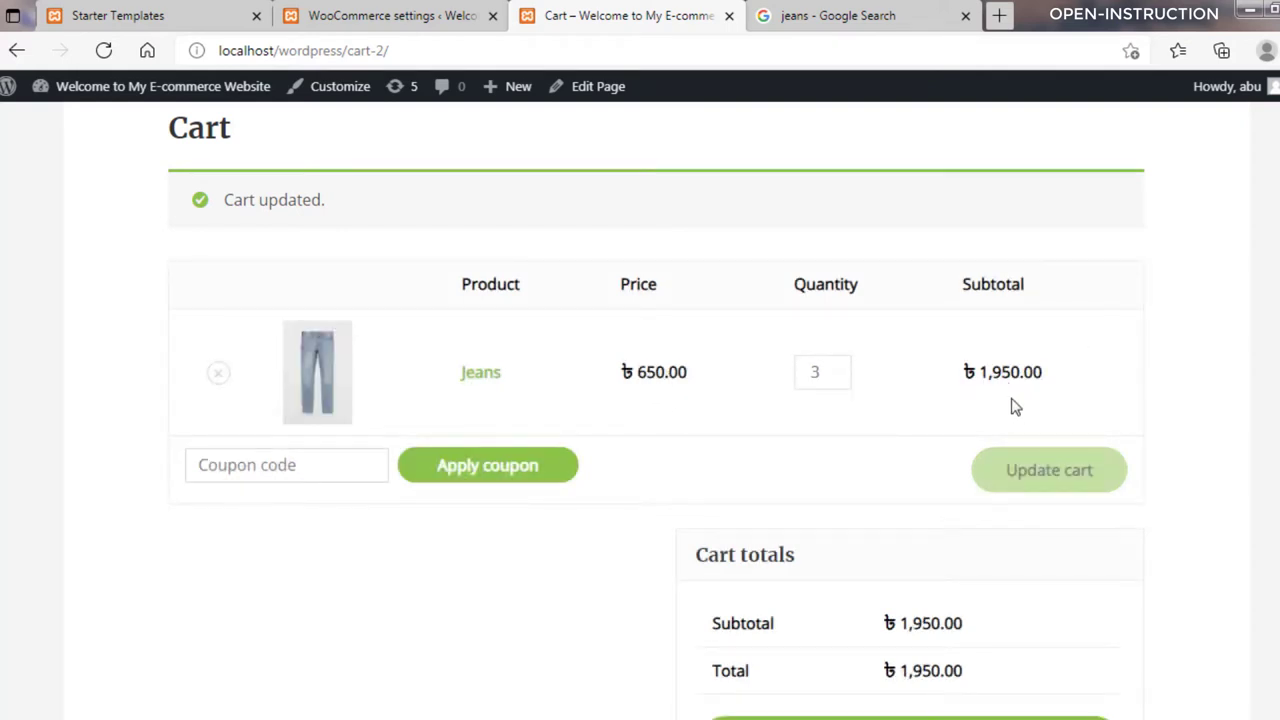
click(838, 377)
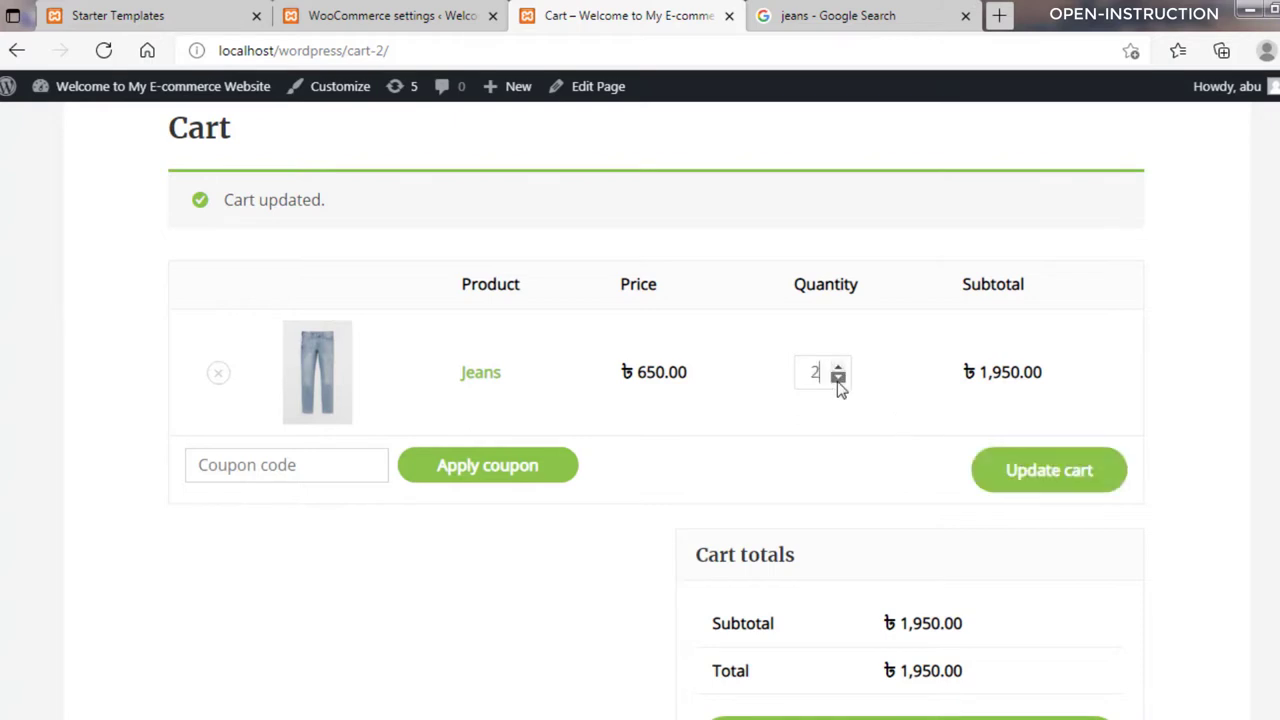
click(838, 377)
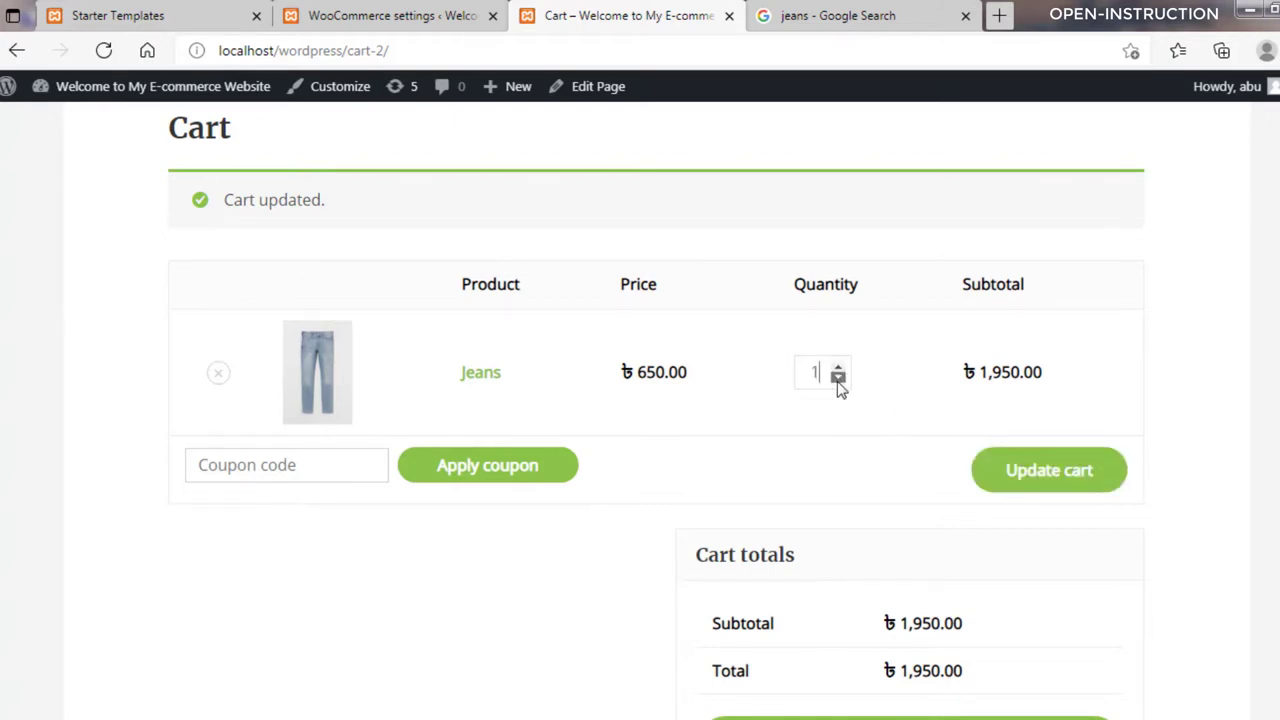
click(1050, 478)
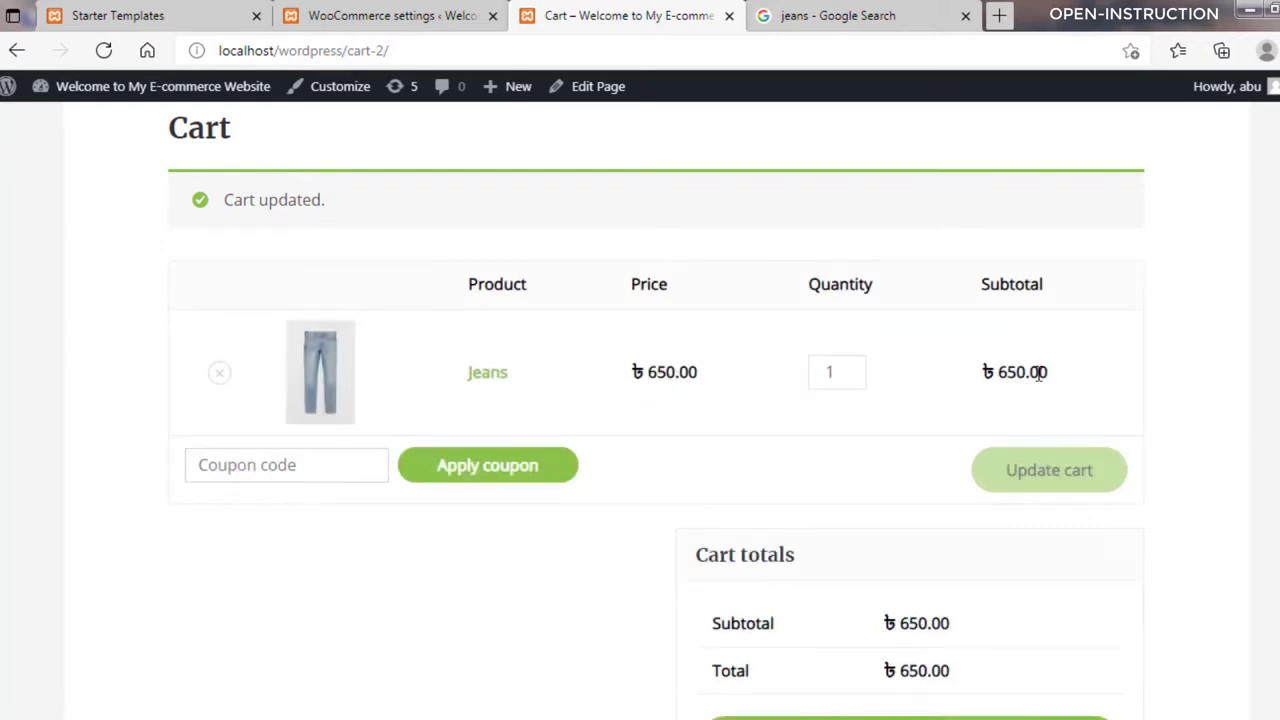
Proceed to checkout with the Jeans order and review the billing details form, order summary and payment section.
scroll(1203, 498, down, 2)
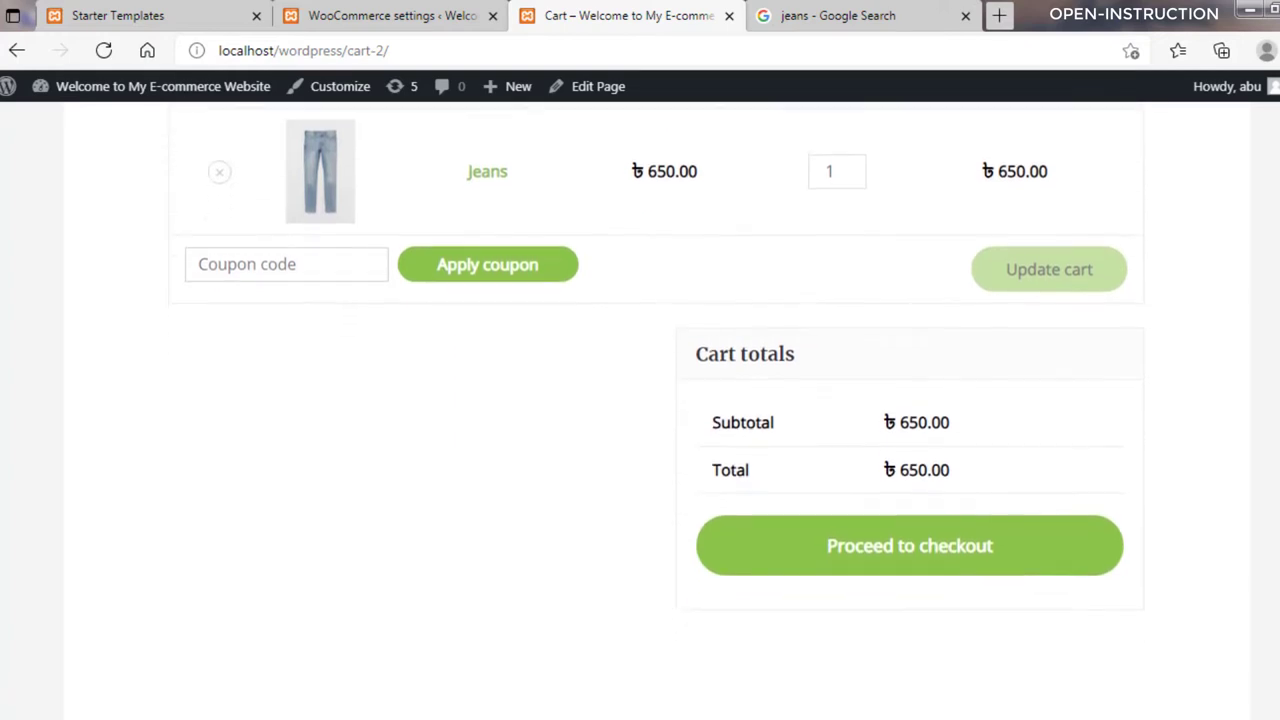
click(957, 563)
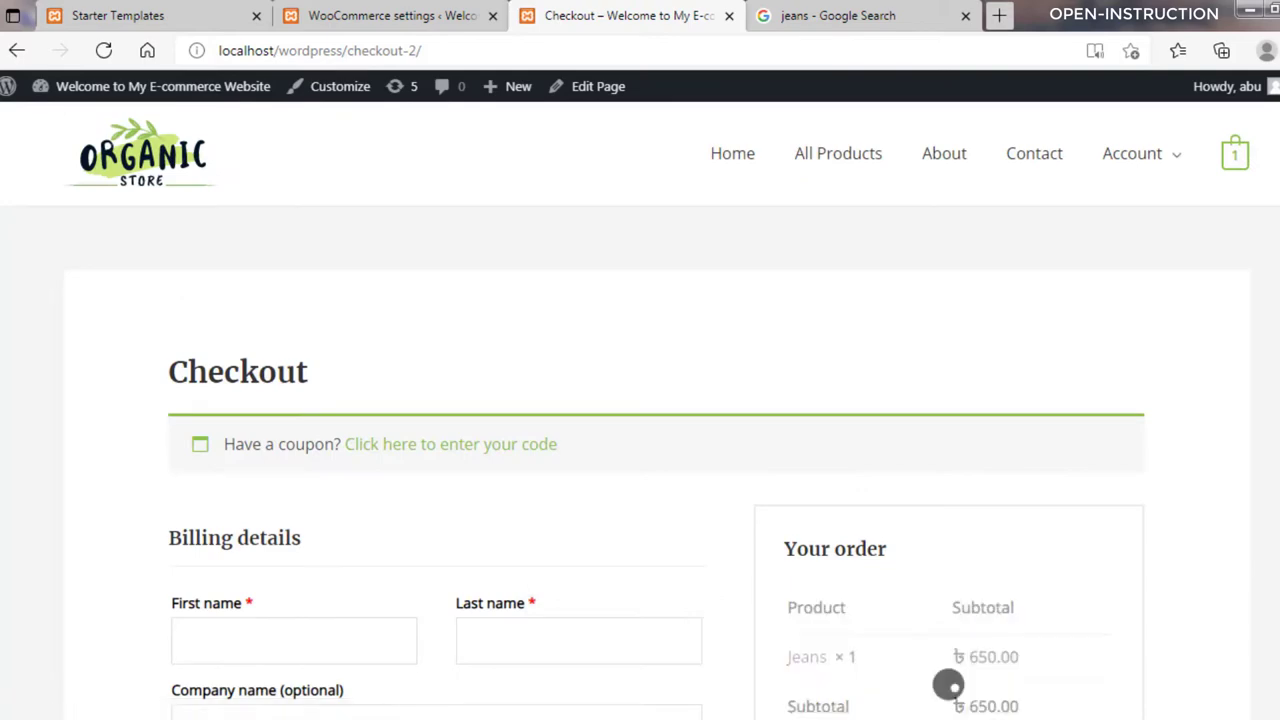
scroll(656, 410, down, 4)
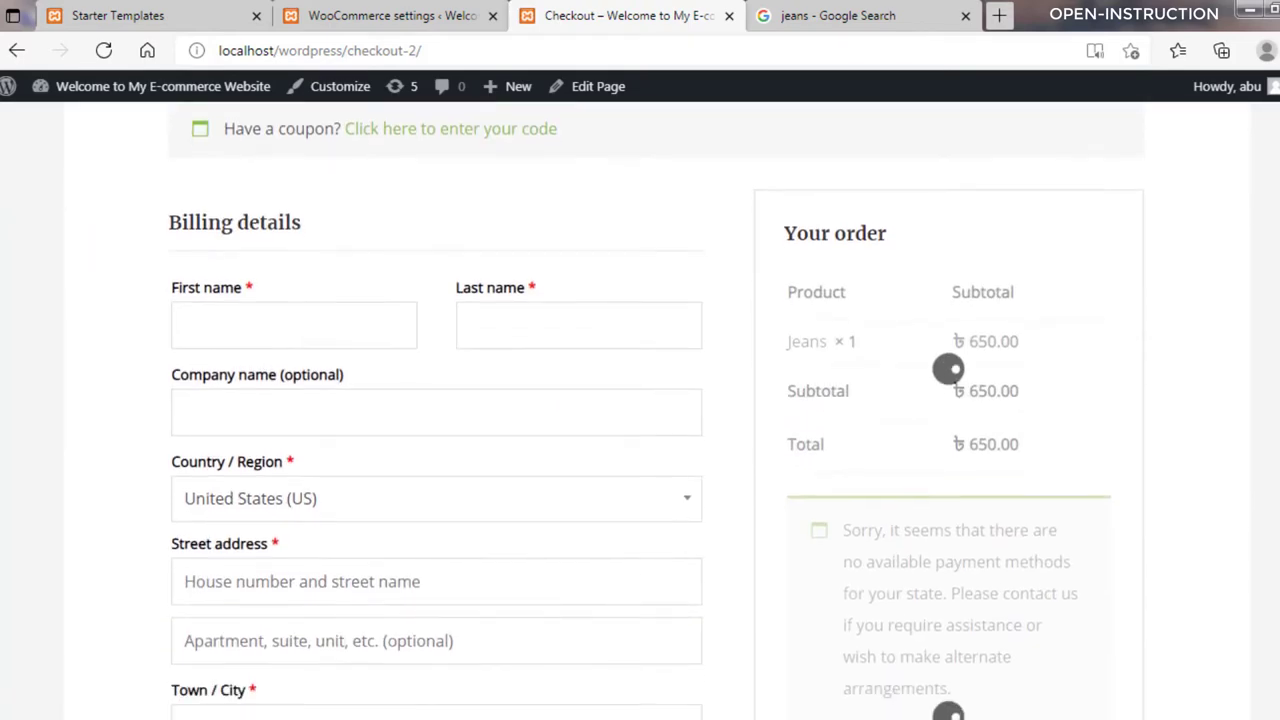
scroll(656, 410, down, 3)
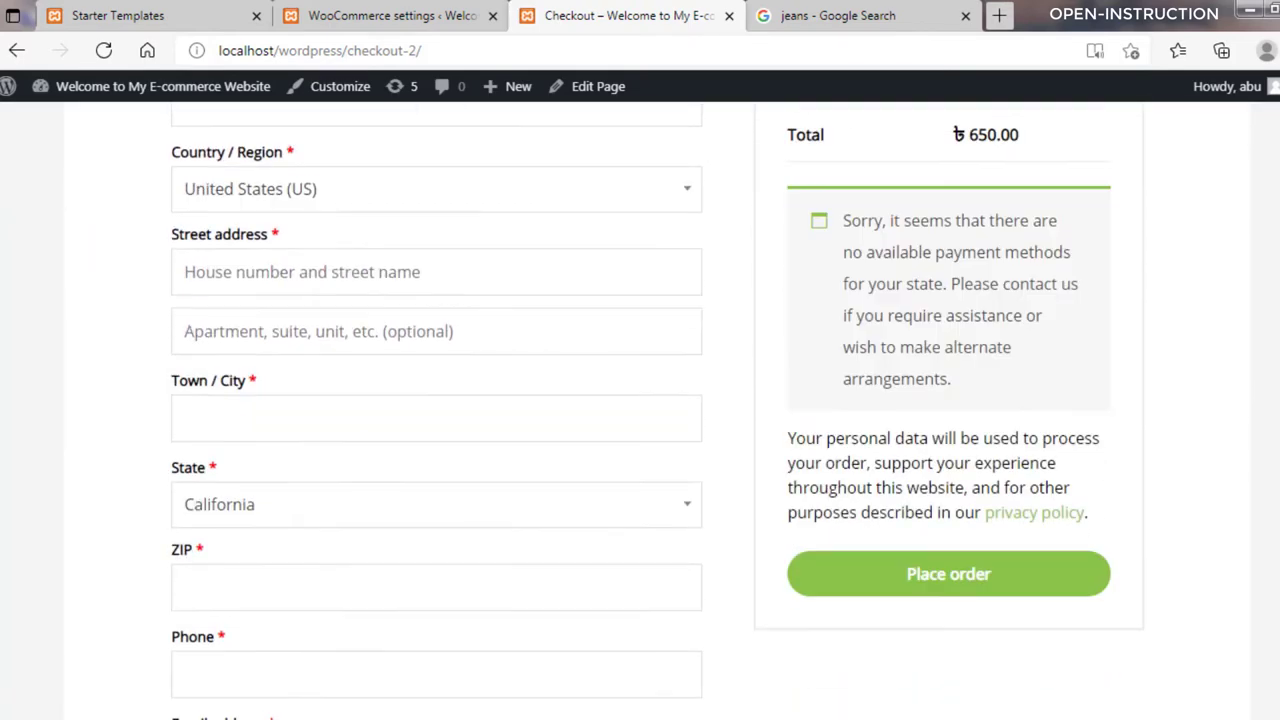
scroll(656, 410, up, 3)
scroll(656, 410, down, 2)
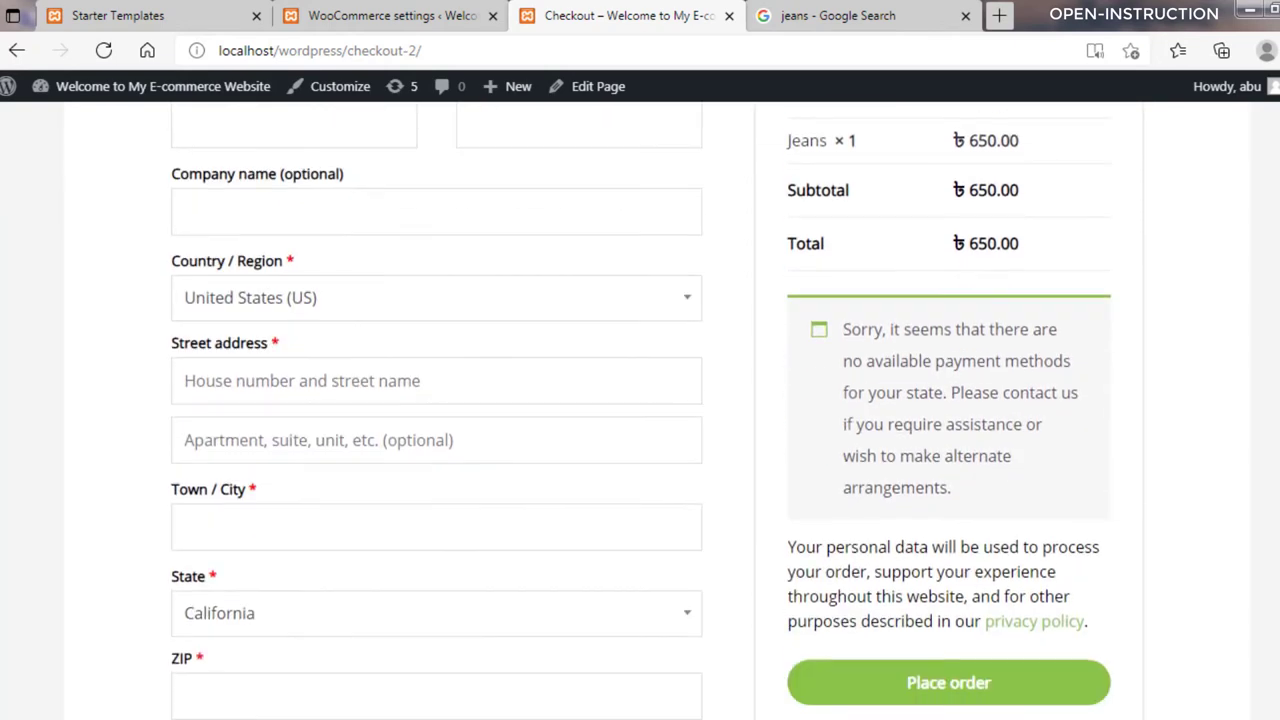
scroll(656, 410, down, 1)
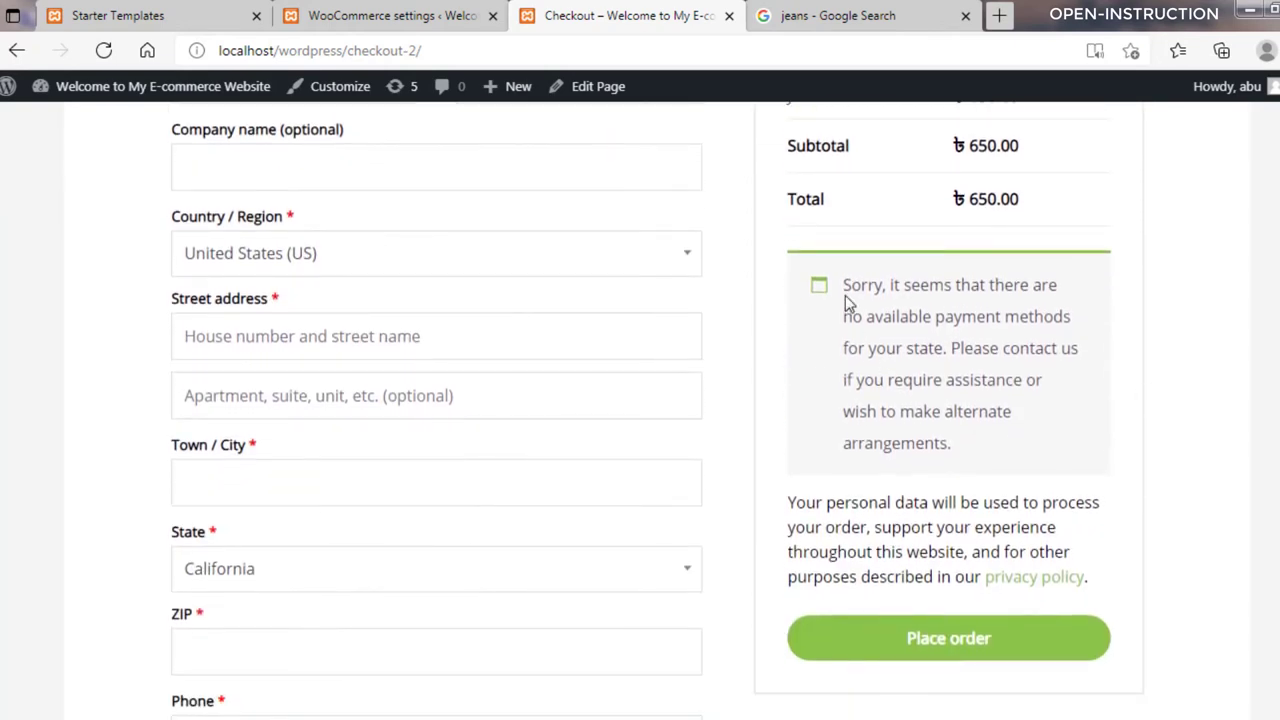